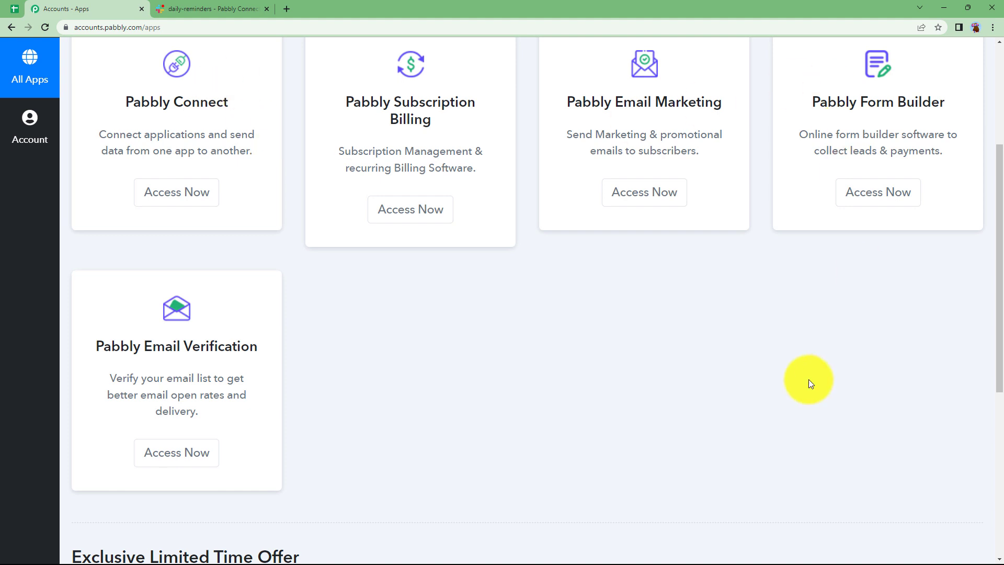
Open Pabbly Connect from the All Apps page
{"action": "scroll", "coordinate": [511, 289], "scroll_direction": "up", "scroll_amount": 2}
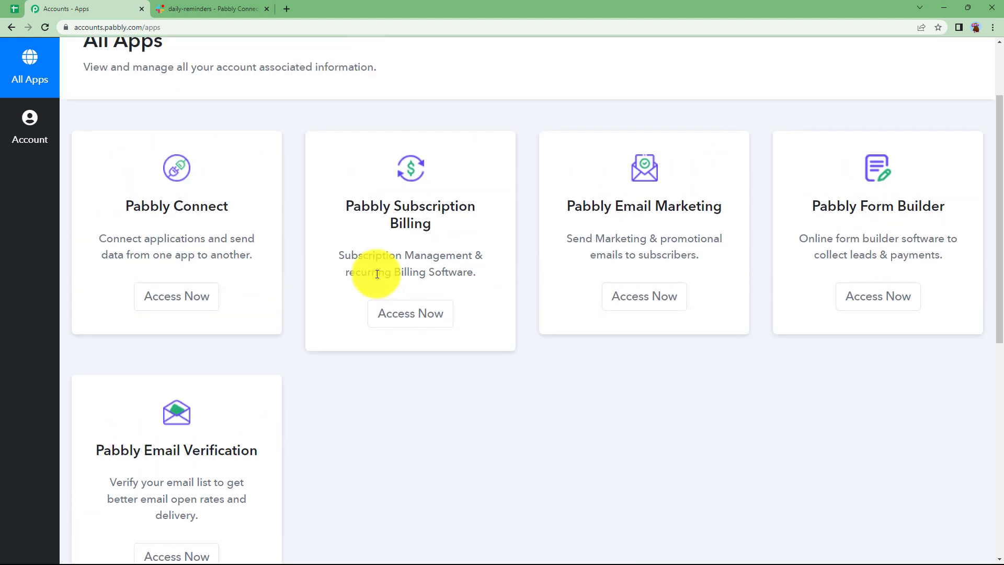
{"action": "left_click_drag", "start_coordinate": [127, 206], "coordinate": [257, 209]}
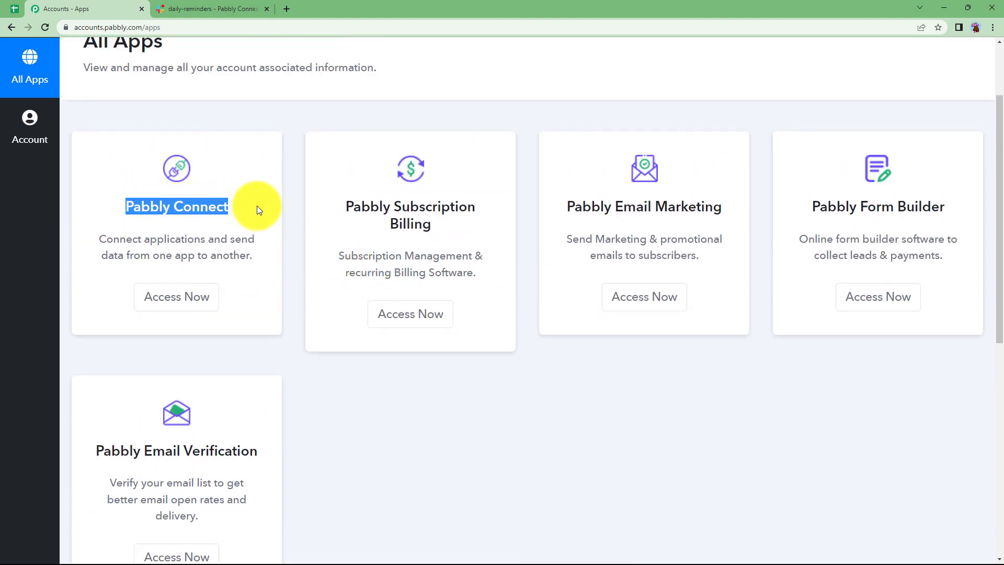
{"action": "left_click", "coordinate": [199, 306]}
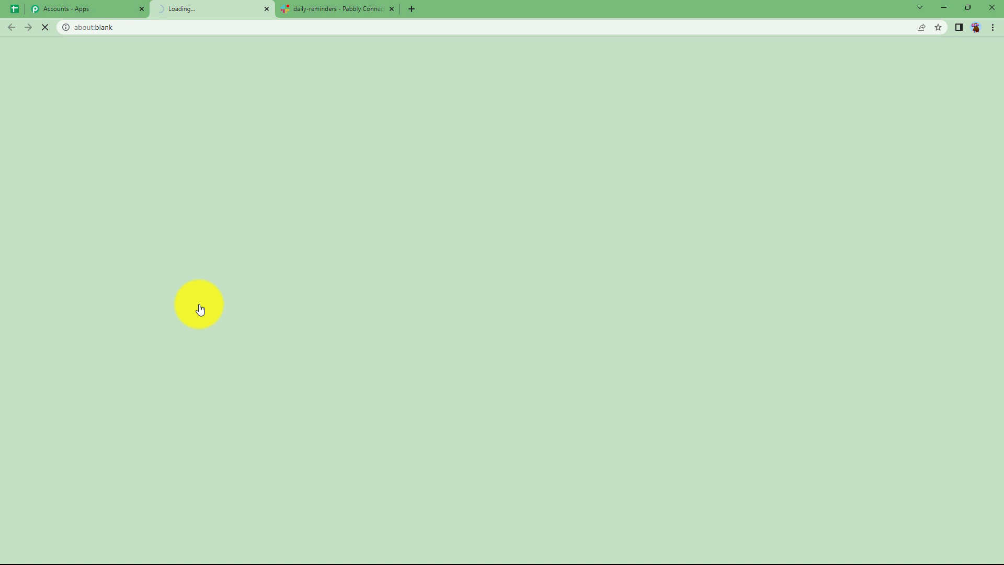
Create a new workflow named "Post Slack Channel Messages by date to Mention users"
{"action": "scroll", "coordinate": [283, 369], "scroll_direction": "down", "scroll_amount": 2}
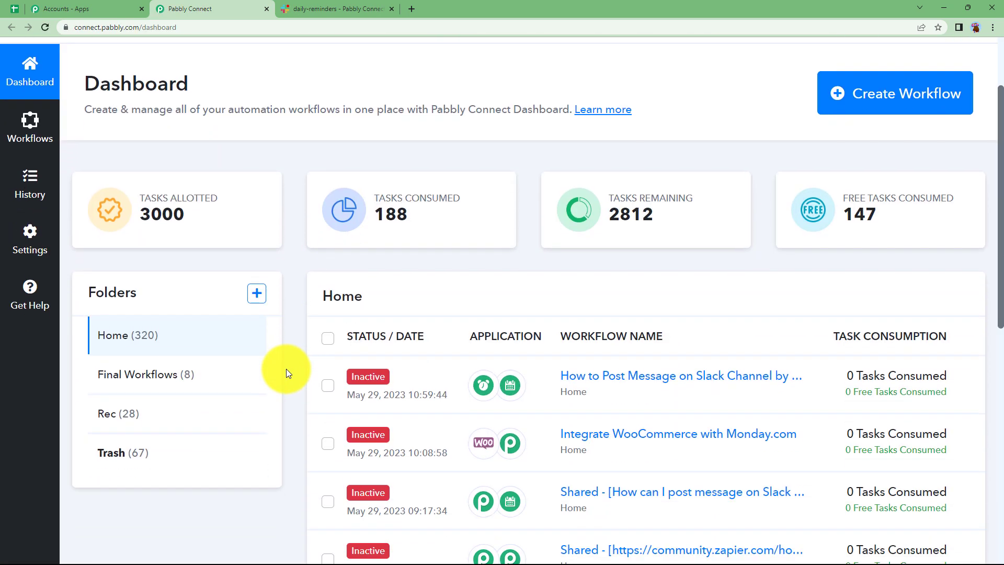
{"action": "scroll", "coordinate": [633, 286], "scroll_direction": "up", "scroll_amount": 2}
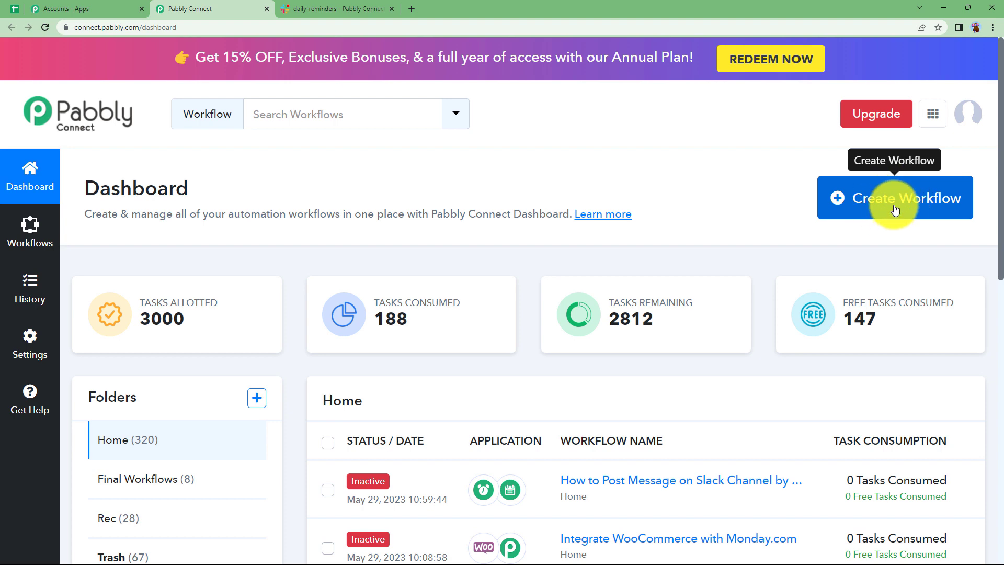
{"action": "left_click", "coordinate": [895, 209]}
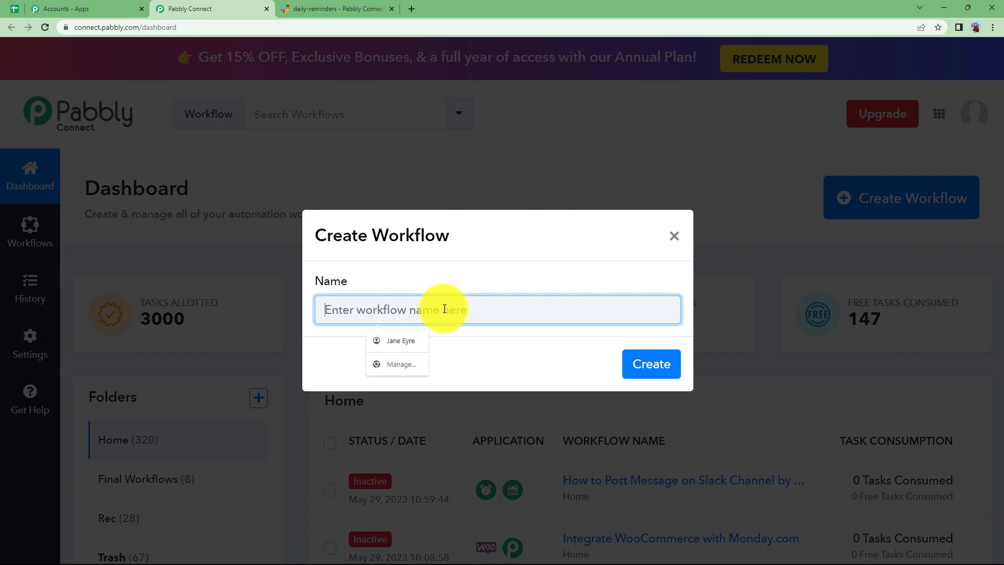
{"action": "type", "text": "Post Slack Channel Messages by dat"}
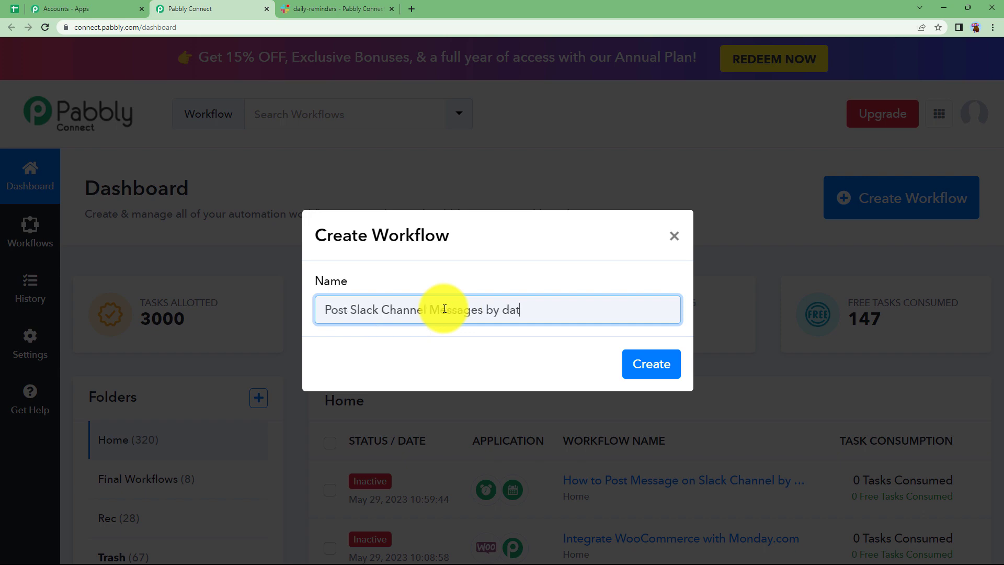
{"action": "type", "text": "e to Mention users"}
{"action": "left_click", "coordinate": [651, 363]}
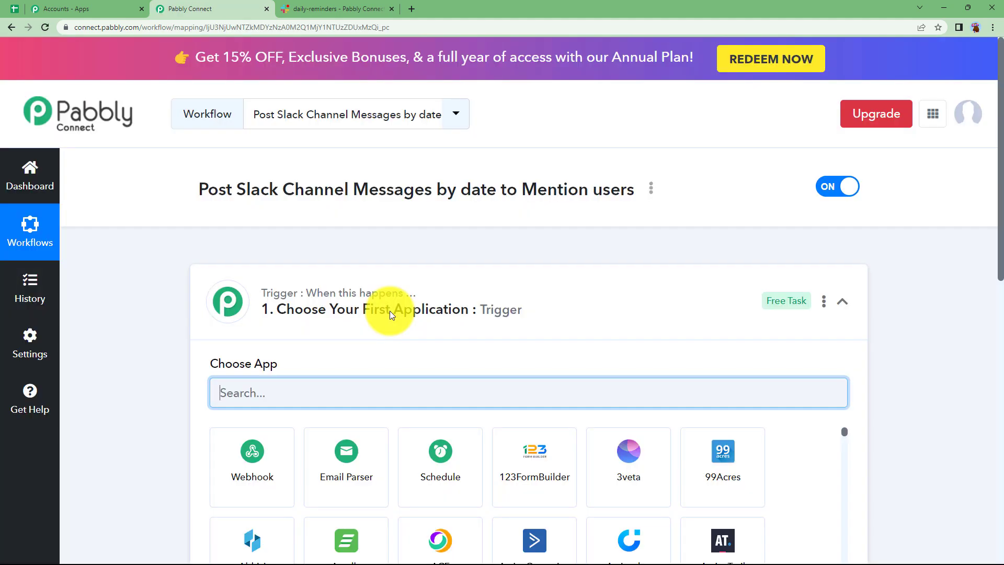
Examine the workflow's empty trigger and action steps and the daily-reminders channel in Slack
{"action": "left_click", "coordinate": [455, 301]}
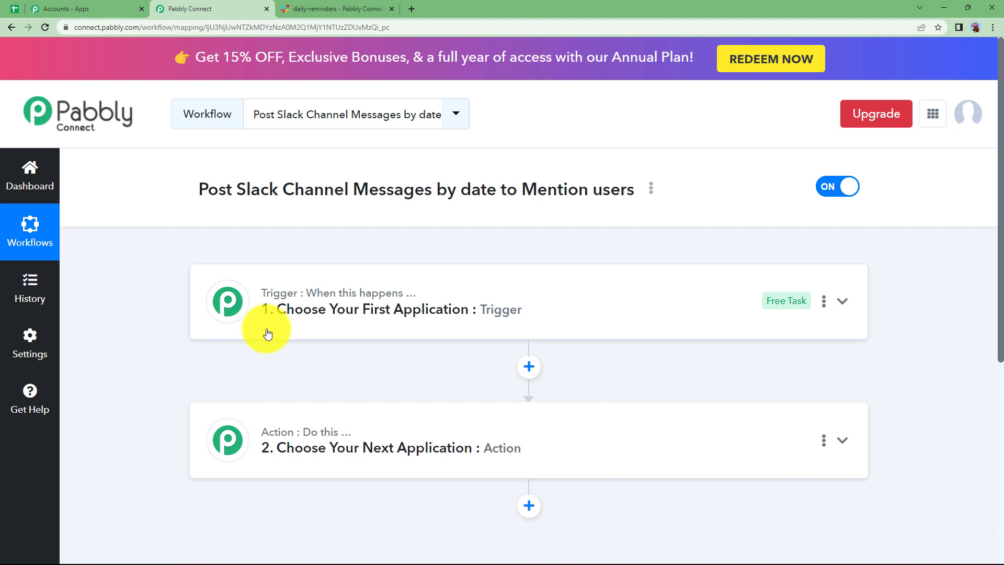
{"action": "left_click", "coordinate": [316, 8]}
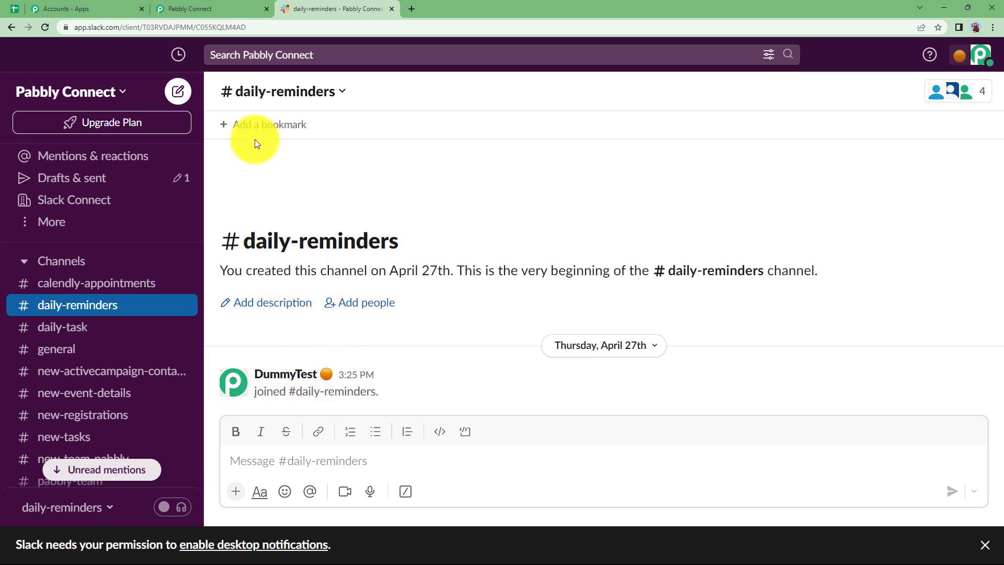
{"action": "left_click", "coordinate": [198, 9]}
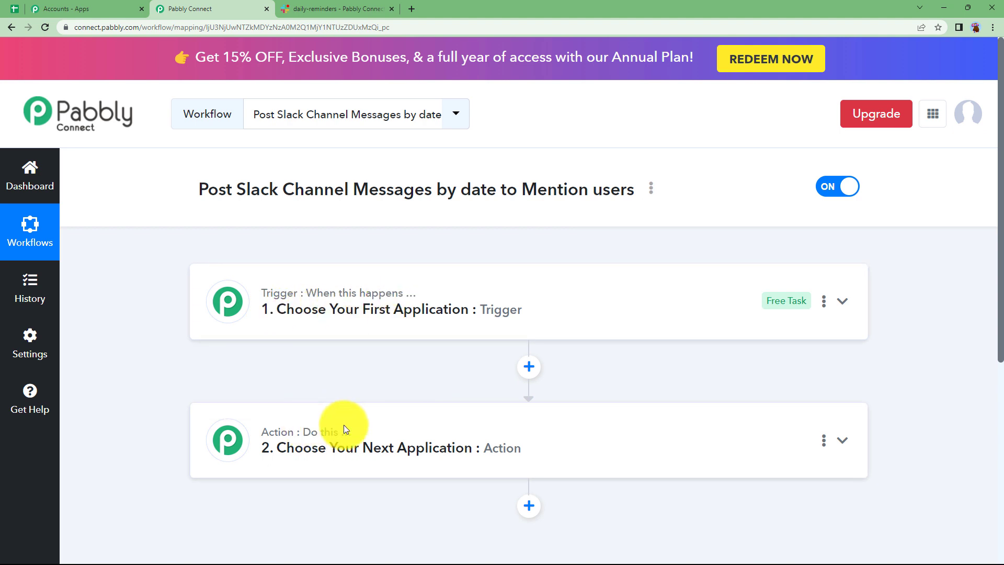
{"action": "left_click", "coordinate": [358, 300]}
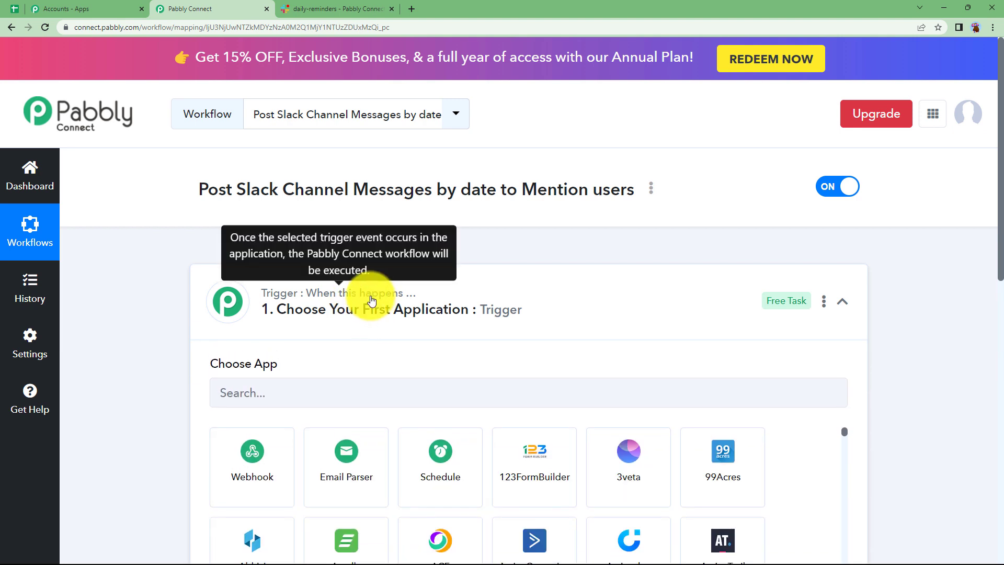
{"action": "left_click", "coordinate": [342, 302]}
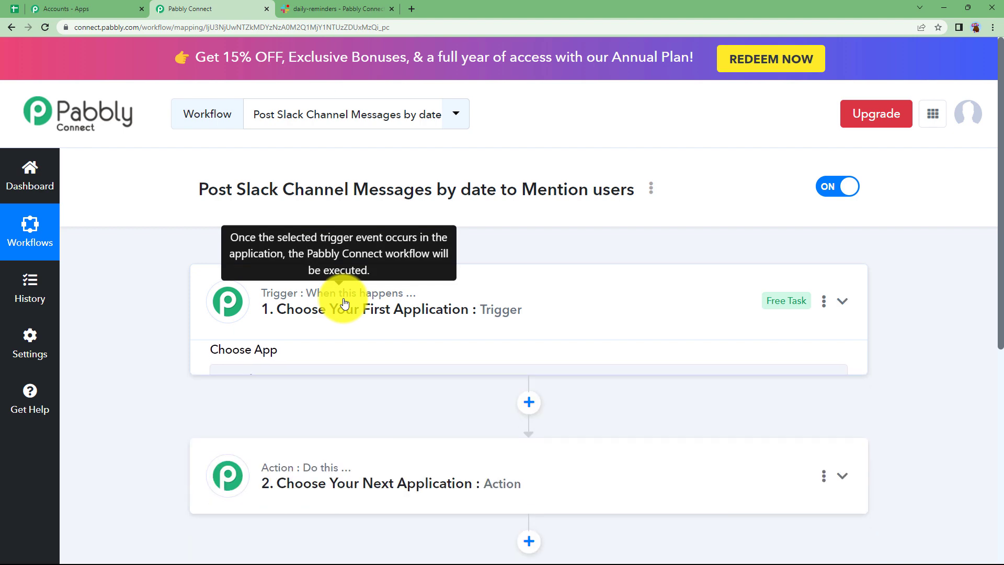
{"action": "left_click", "coordinate": [274, 444]}
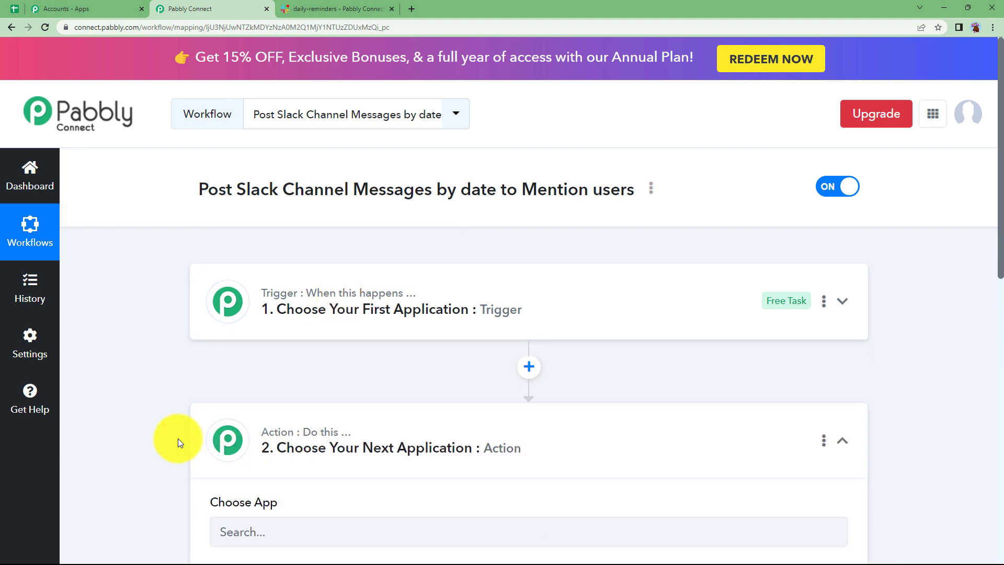
{"action": "scroll", "coordinate": [178, 439], "scroll_direction": "down", "scroll_amount": 3}
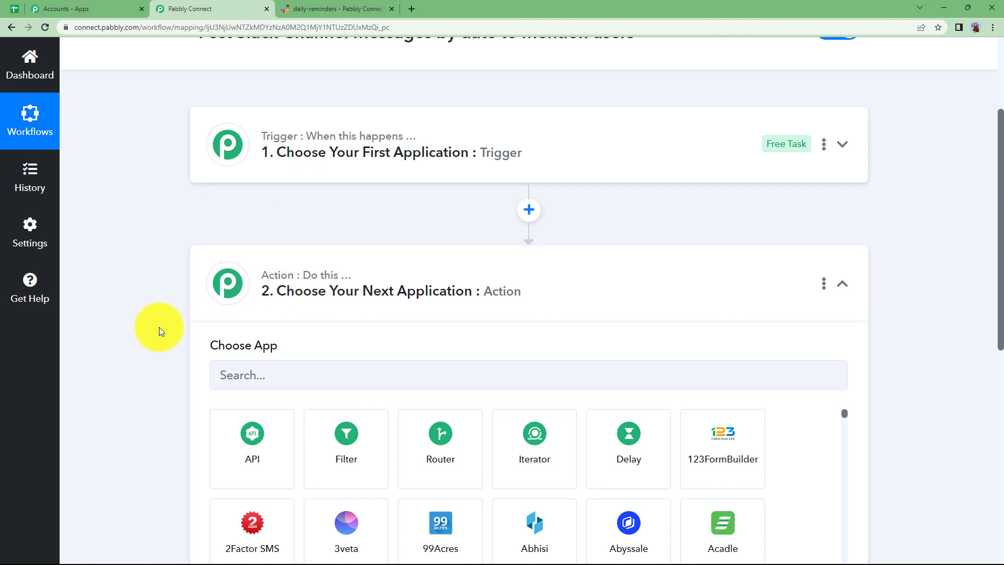
{"action": "left_click", "coordinate": [265, 294]}
Choose Schedule by Pabbly as the trigger app and set the workflow to run every day
{"action": "left_click", "coordinate": [298, 139]}
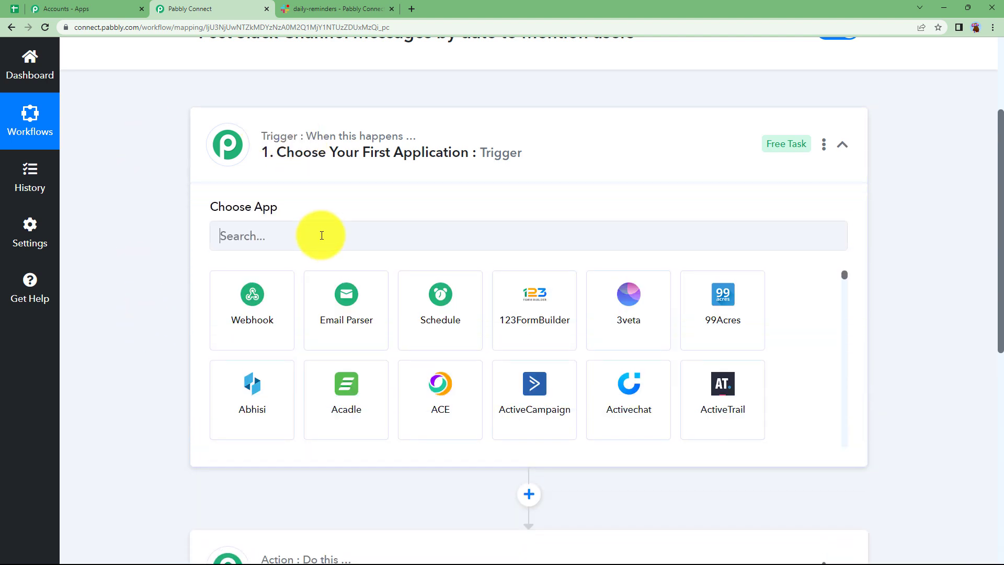
{"action": "left_click", "coordinate": [464, 319]}
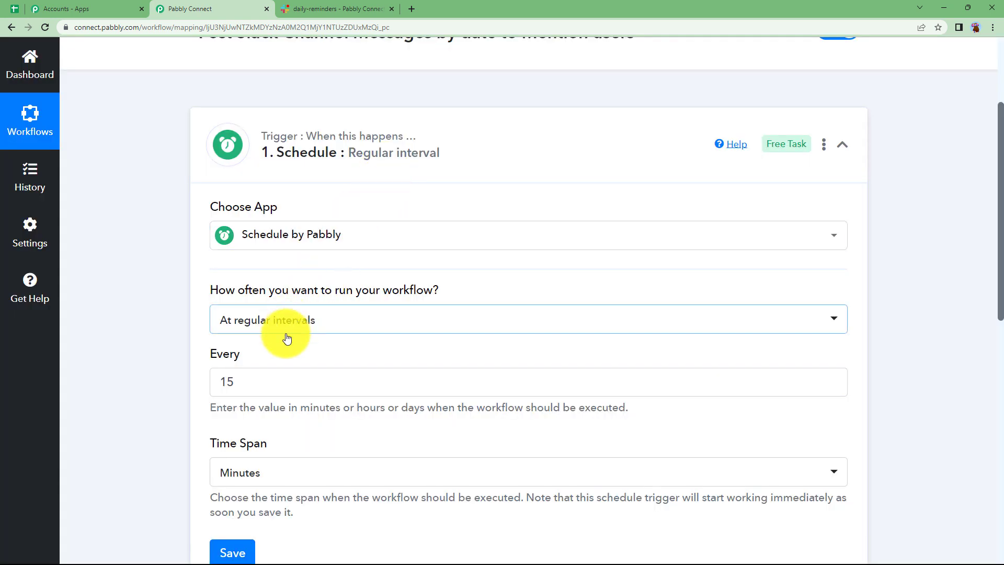
{"action": "scroll", "coordinate": [286, 339], "scroll_direction": "down", "scroll_amount": 2}
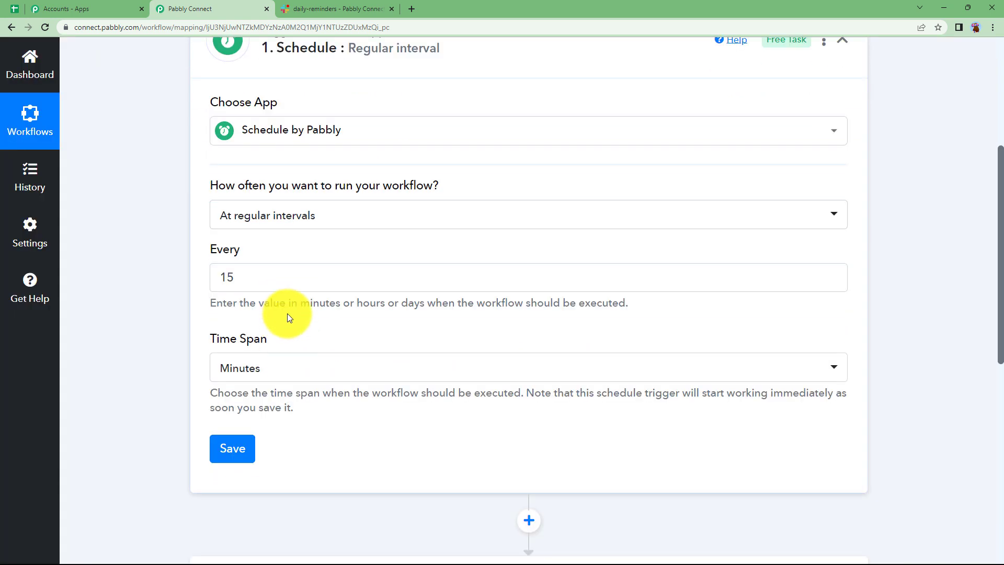
{"action": "left_click", "coordinate": [321, 8]}
{"action": "left_click", "coordinate": [186, 5]}
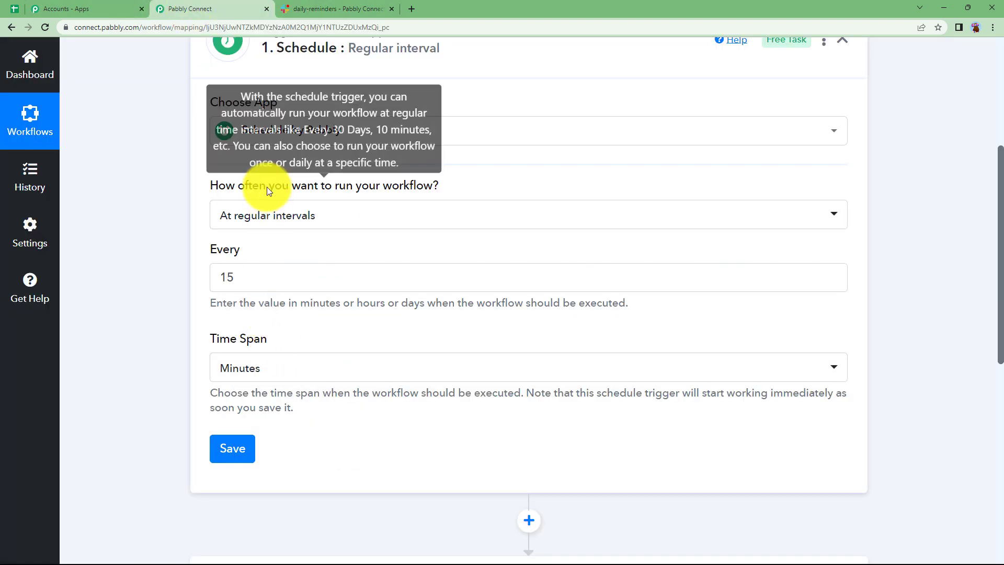
{"action": "left_click", "coordinate": [293, 214]}
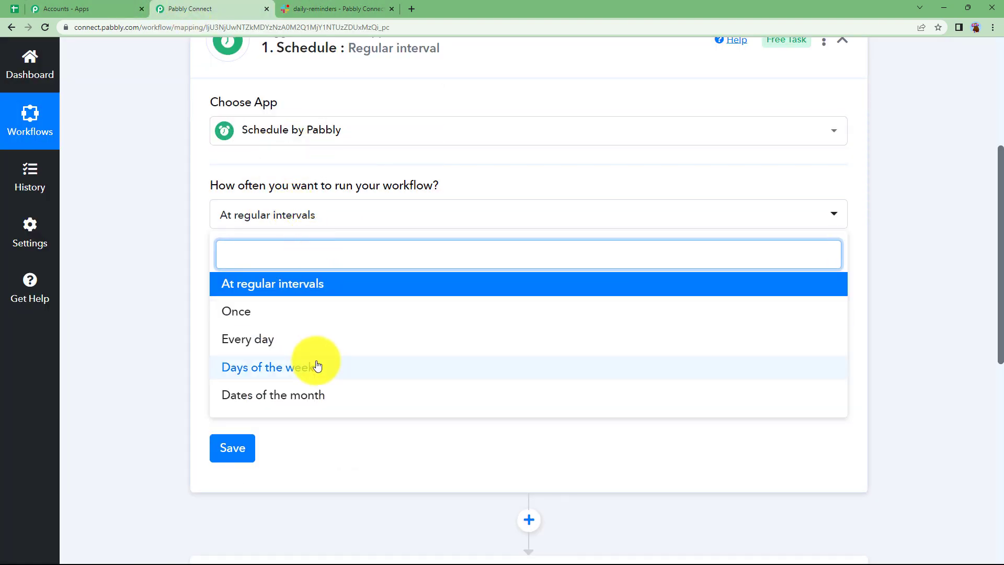
{"action": "left_click", "coordinate": [325, 340]}
Set the daily schedule's time to 12:37 AM and save the trigger
{"action": "left_click", "coordinate": [272, 277]}
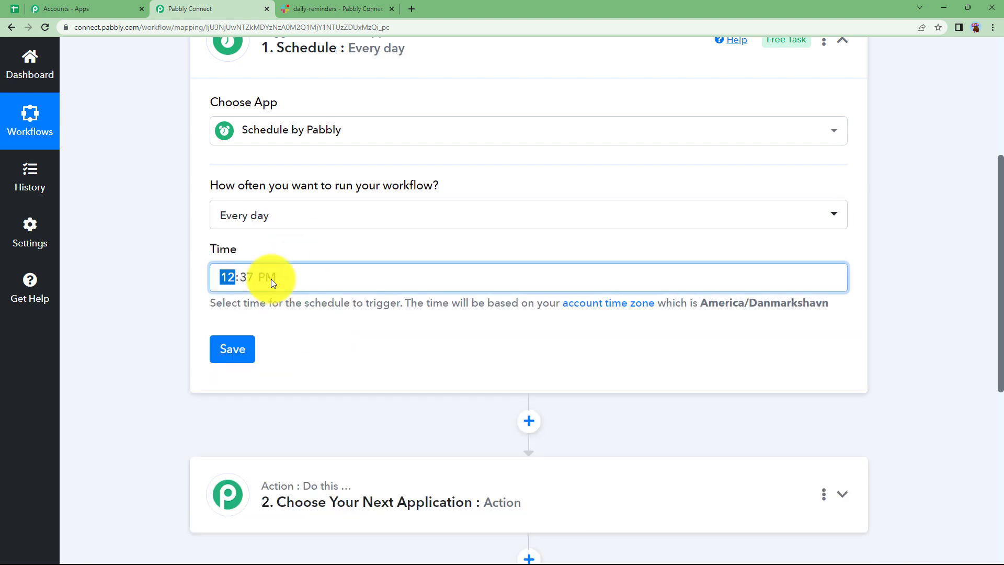
{"action": "left_click", "coordinate": [271, 278]}
{"action": "left_click", "coordinate": [325, 335]}
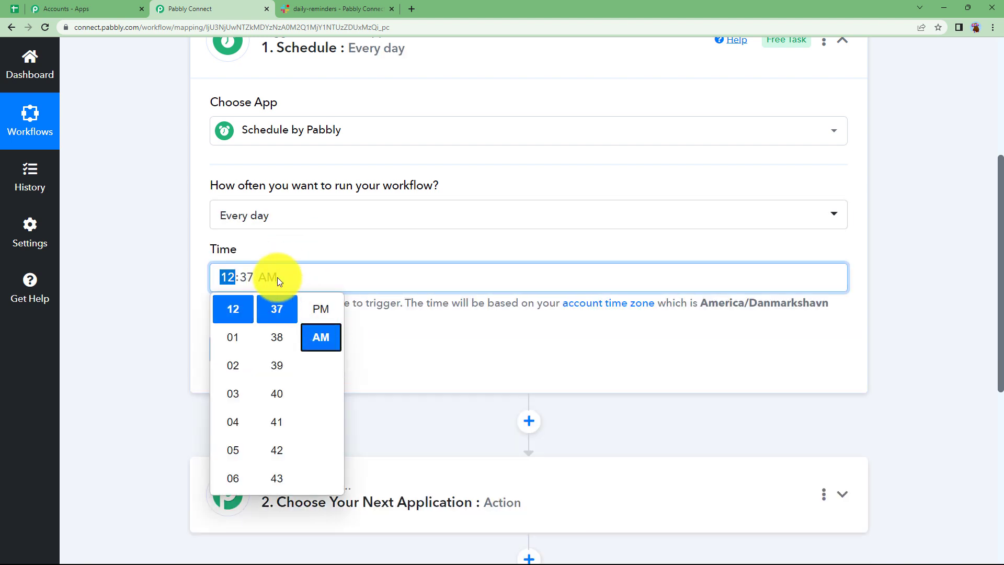
{"action": "left_click", "coordinate": [127, 306]}
{"action": "left_click", "coordinate": [249, 356]}
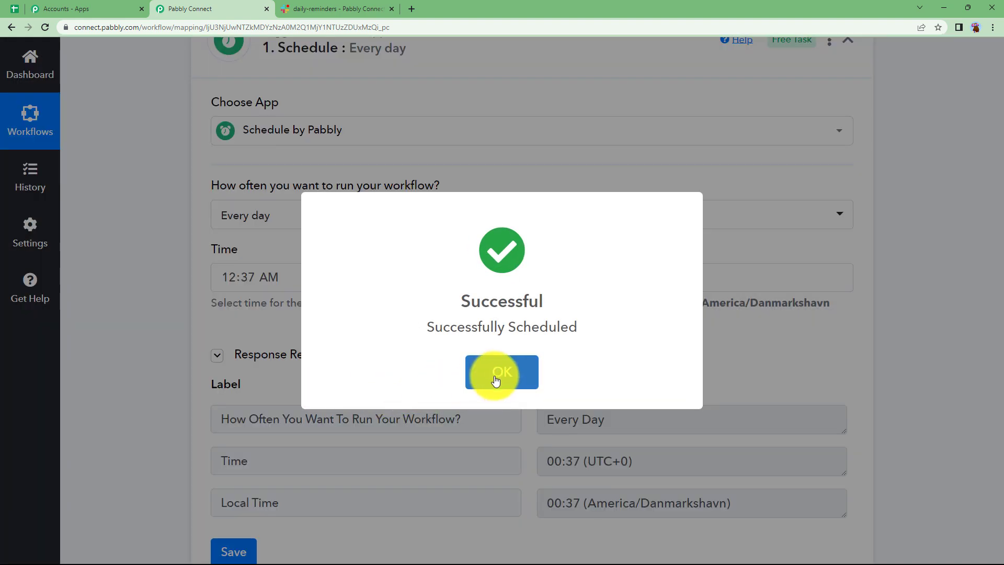
{"action": "left_click", "coordinate": [498, 373]}
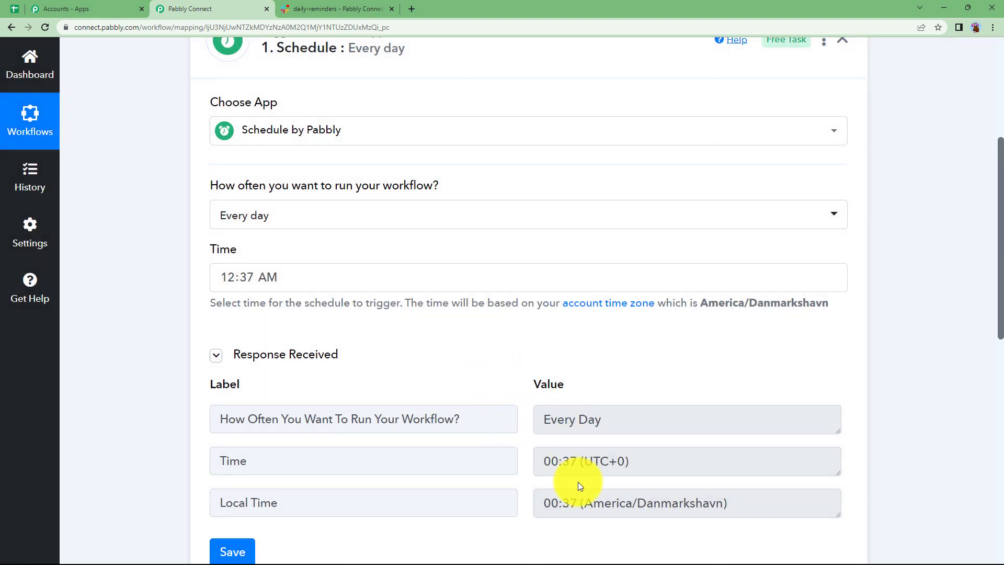
{"action": "scroll", "coordinate": [480, 349], "scroll_direction": "up", "scroll_amount": 5}
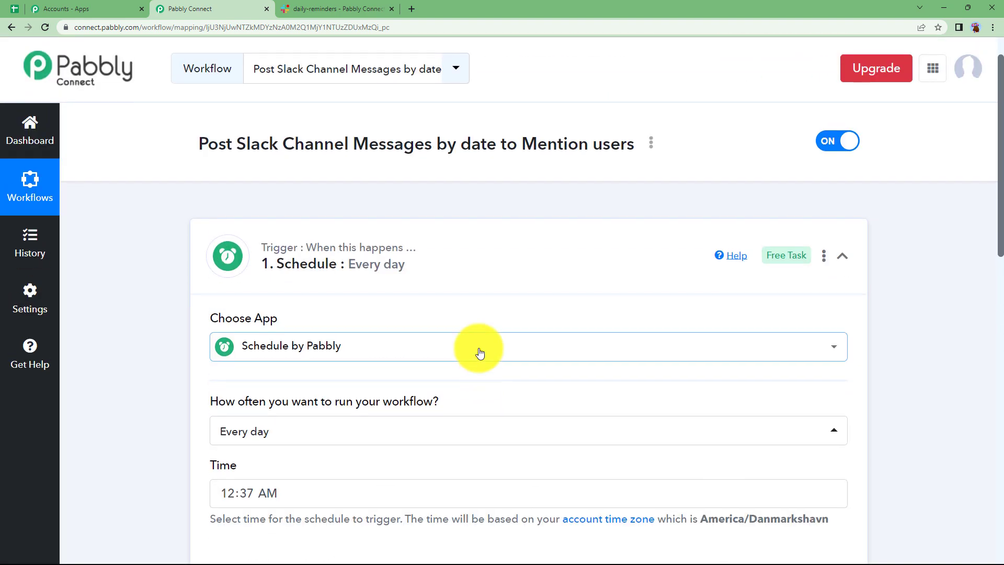
{"action": "left_click", "coordinate": [480, 323]}
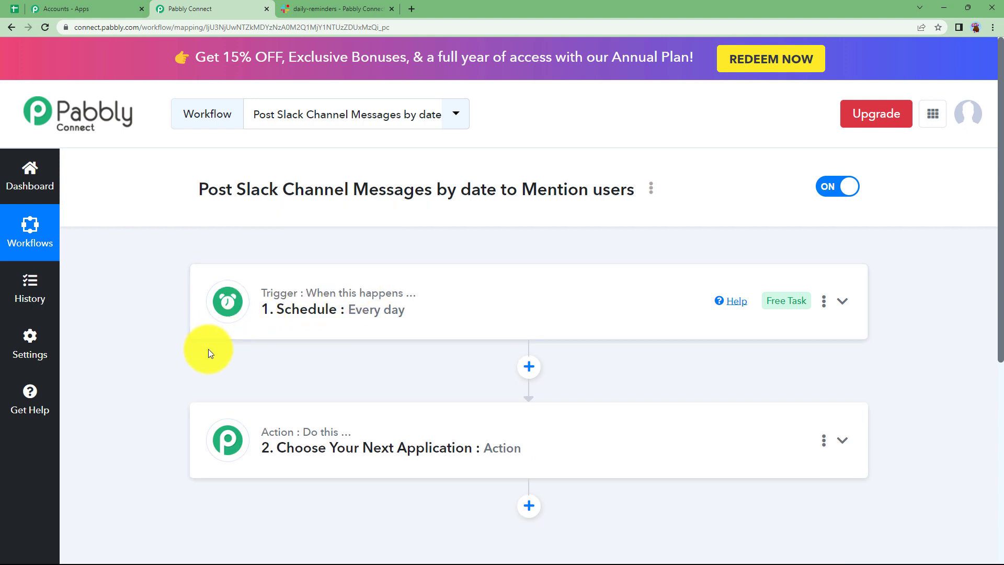
Choose Date/Time Formatter by Pabbly as the app for the action step
{"action": "scroll", "coordinate": [209, 349], "scroll_direction": "down", "scroll_amount": 2}
{"action": "left_click", "coordinate": [321, 343]}
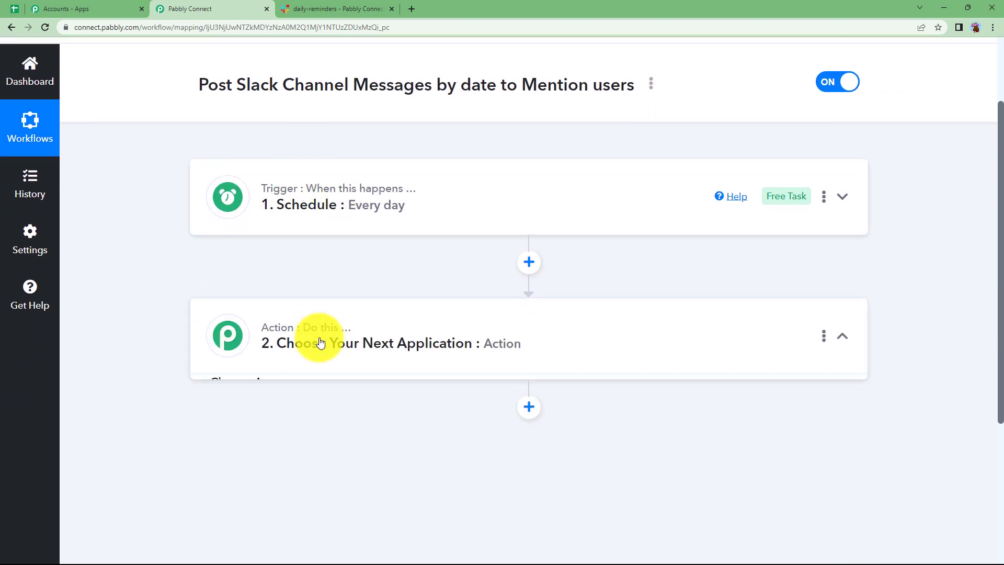
{"action": "left_click", "coordinate": [319, 427]}
{"action": "type", "text": "dat"}
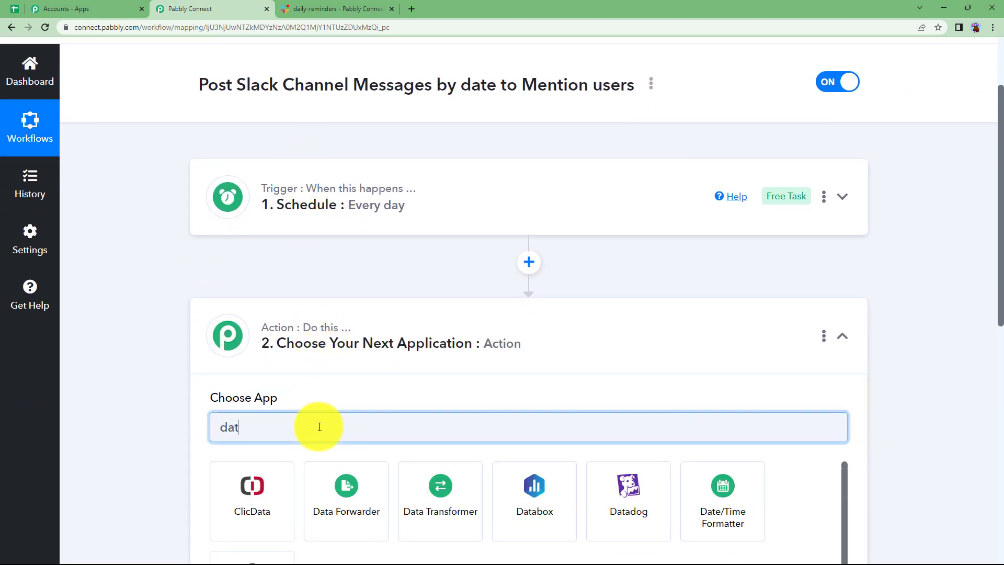
{"action": "type", "text": "e"}
{"action": "left_click", "coordinate": [270, 482]}
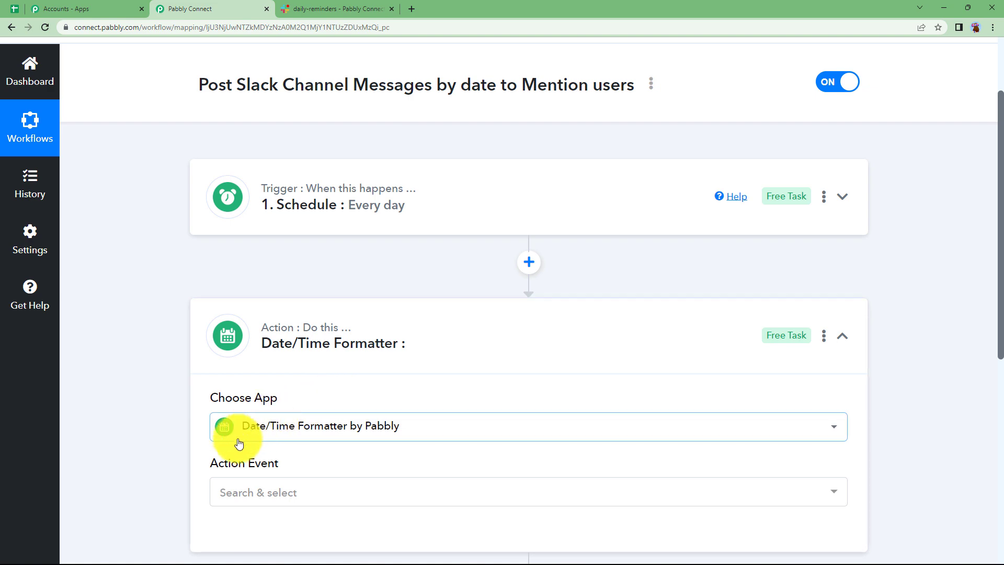
Set the formatter's action event to Current Date and connect it
{"action": "scroll", "coordinate": [239, 443], "scroll_direction": "down", "scroll_amount": 3}
{"action": "left_click", "coordinate": [284, 338]}
{"action": "left_click", "coordinate": [291, 308]}
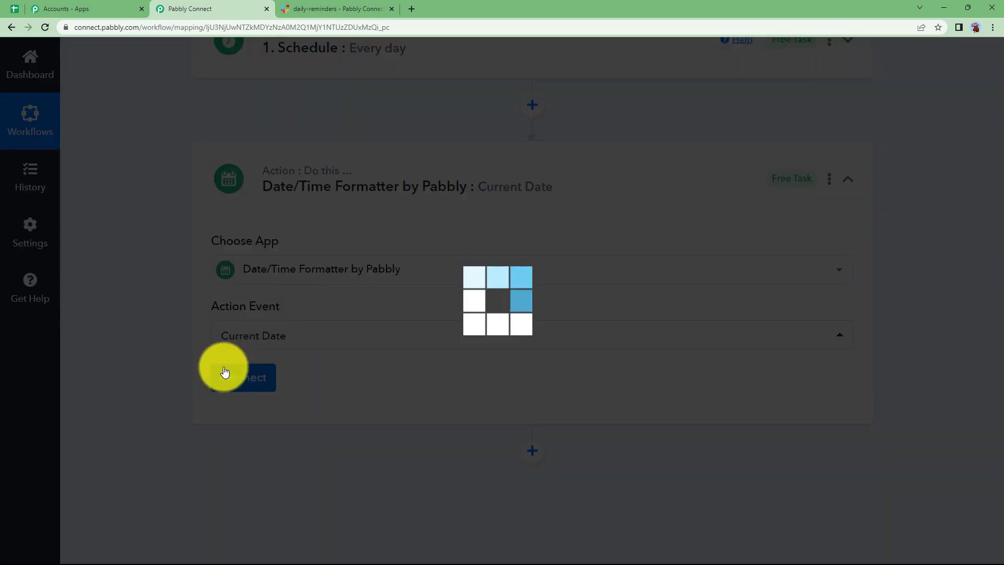
{"action": "left_click", "coordinate": [239, 380]}
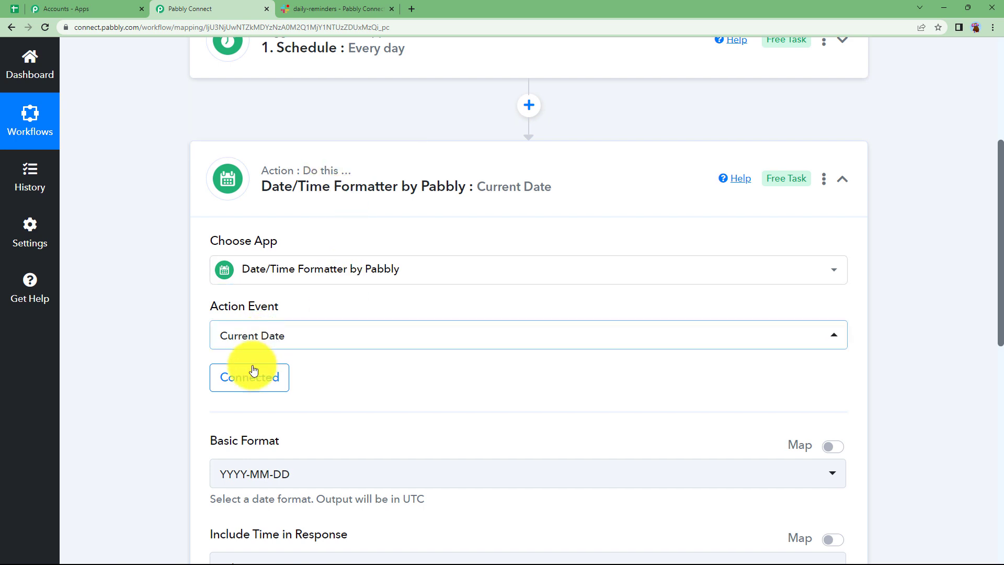
Set the current date's basic format to DD/MM/YYYY, then save and send a test request
{"action": "scroll", "coordinate": [236, 394], "scroll_direction": "down", "scroll_amount": 3}
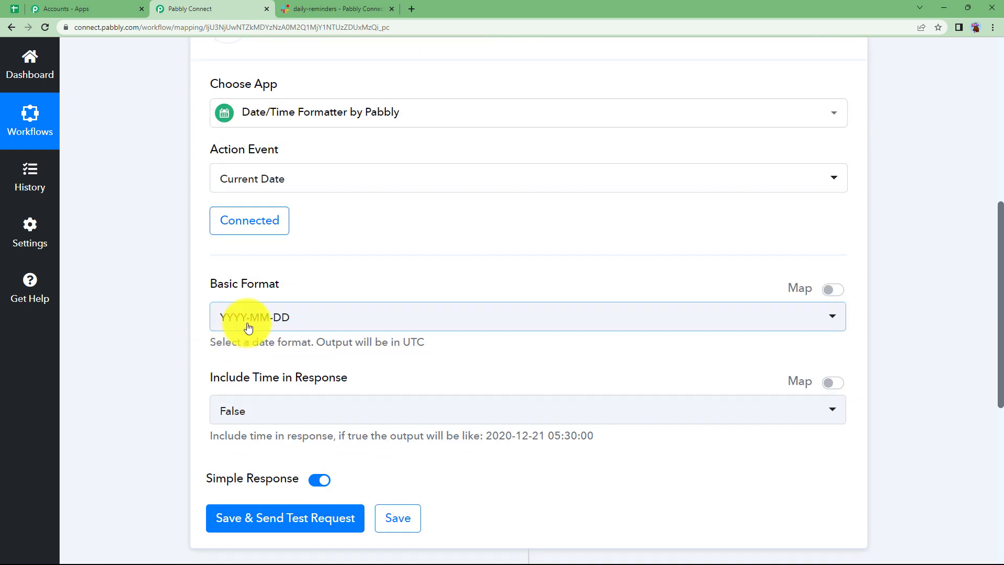
{"action": "left_click", "coordinate": [248, 328]}
{"action": "left_click", "coordinate": [272, 256]}
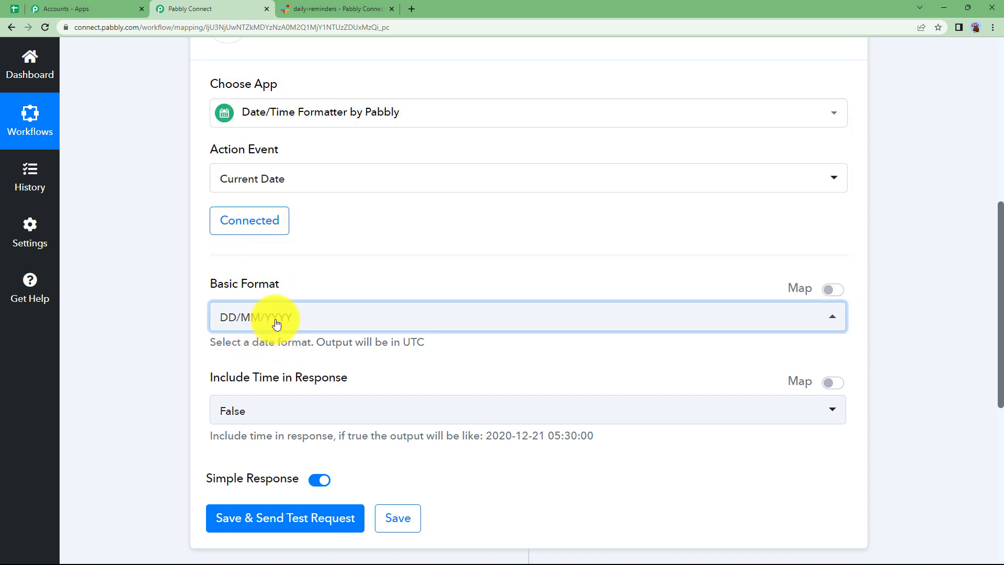
{"action": "left_click", "coordinate": [253, 514]}
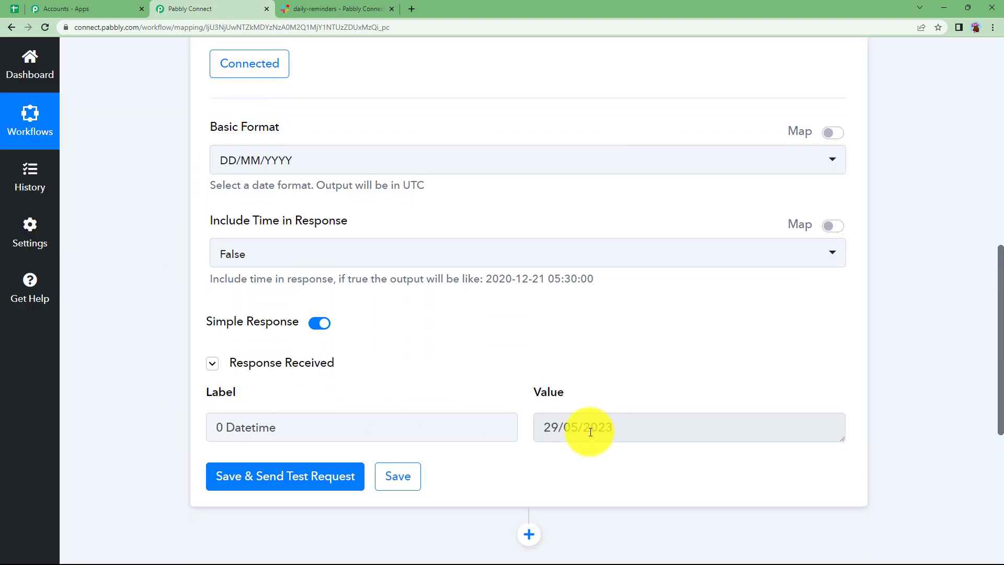
{"action": "left_click_drag", "start_coordinate": [558, 427], "coordinate": [539, 434]}
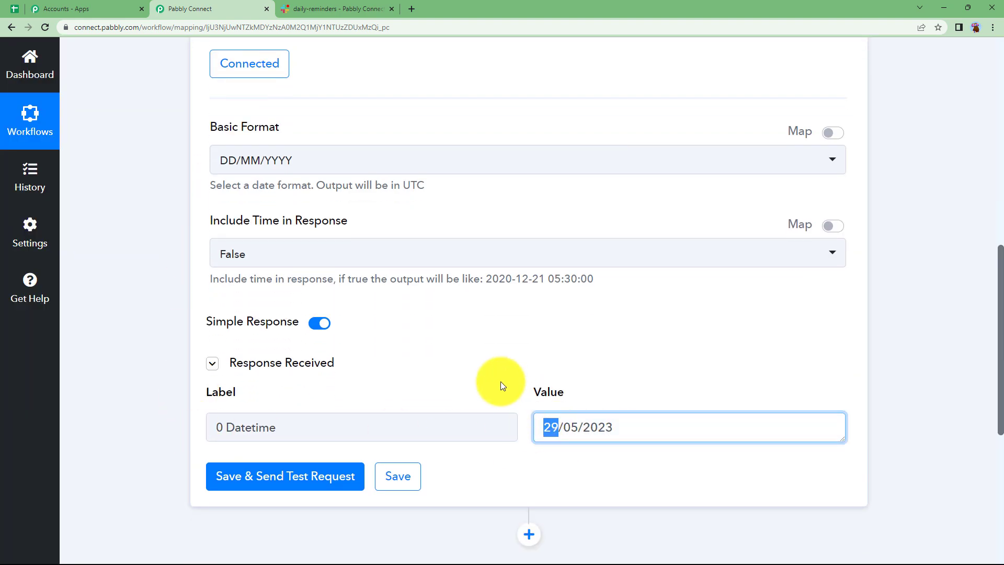
Review the date returned by the Date/Time Formatter step and collapse that step
{"action": "scroll", "coordinate": [502, 379], "scroll_direction": "up", "scroll_amount": 8}
{"action": "left_click", "coordinate": [511, 293]}
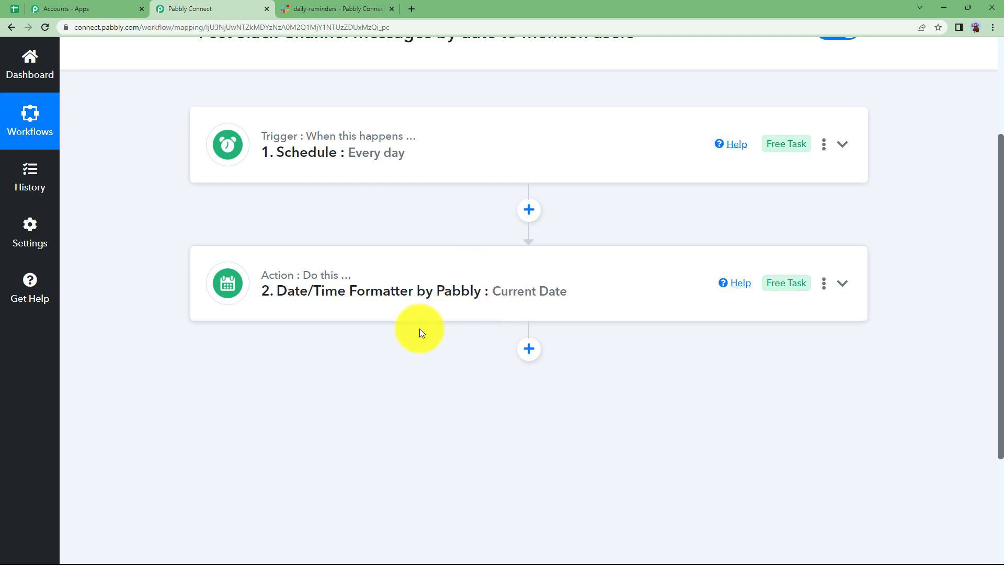
{"action": "left_click", "coordinate": [460, 304]}
{"action": "scroll", "coordinate": [291, 431], "scroll_direction": "down", "scroll_amount": 7}
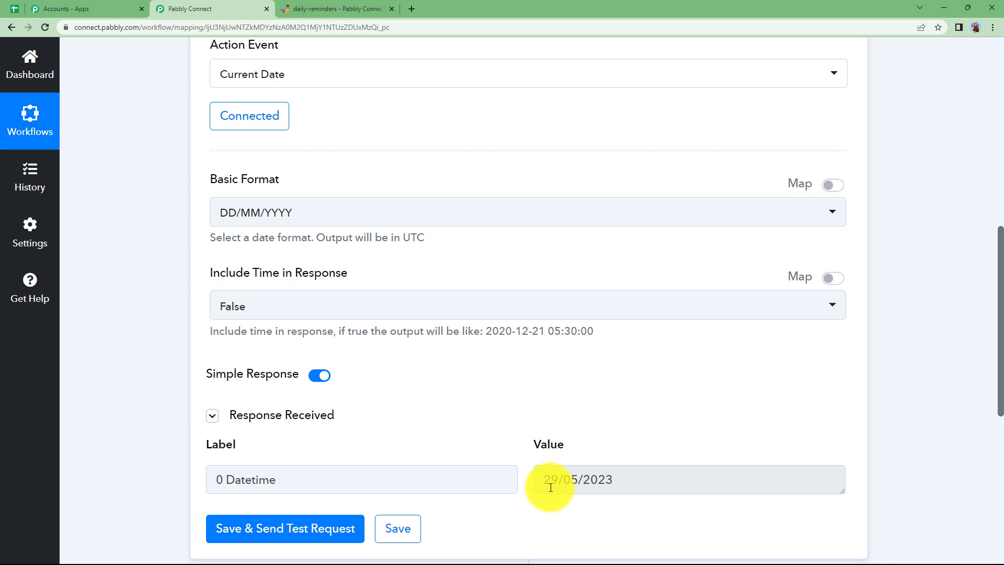
{"action": "scroll", "coordinate": [482, 373], "scroll_direction": "down", "scroll_amount": 4}
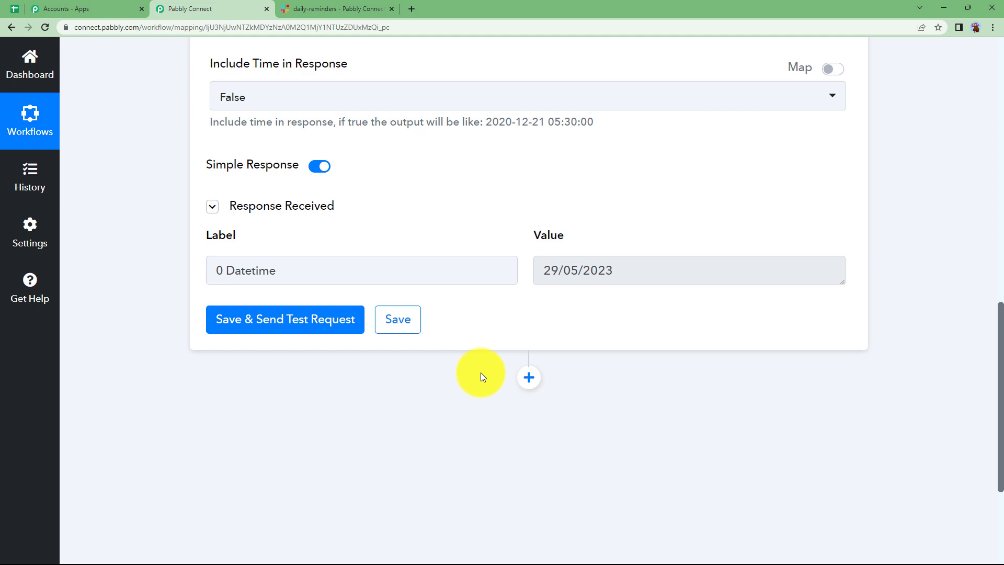
{"action": "scroll", "coordinate": [481, 372], "scroll_direction": "up", "scroll_amount": 10}
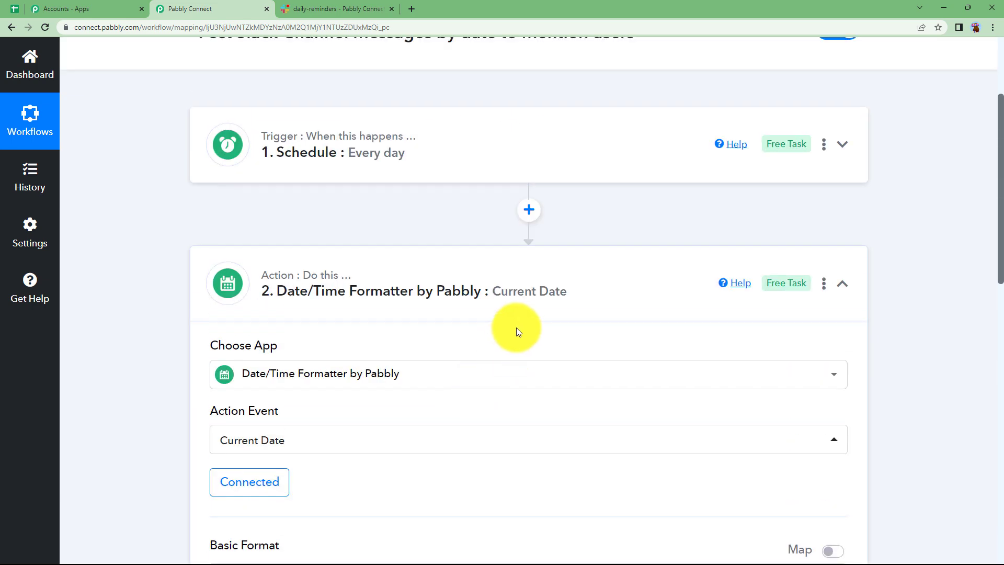
{"action": "left_click", "coordinate": [537, 298]}
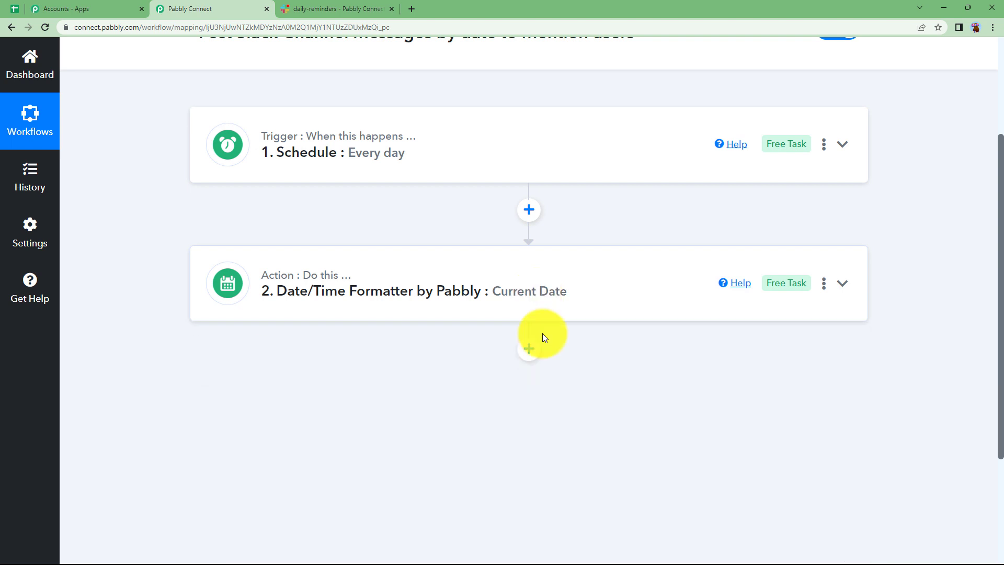
Add an action step after the Date/Time Formatter and choose Text Formatter by Pabbly as its app
{"action": "left_click", "coordinate": [531, 348]}
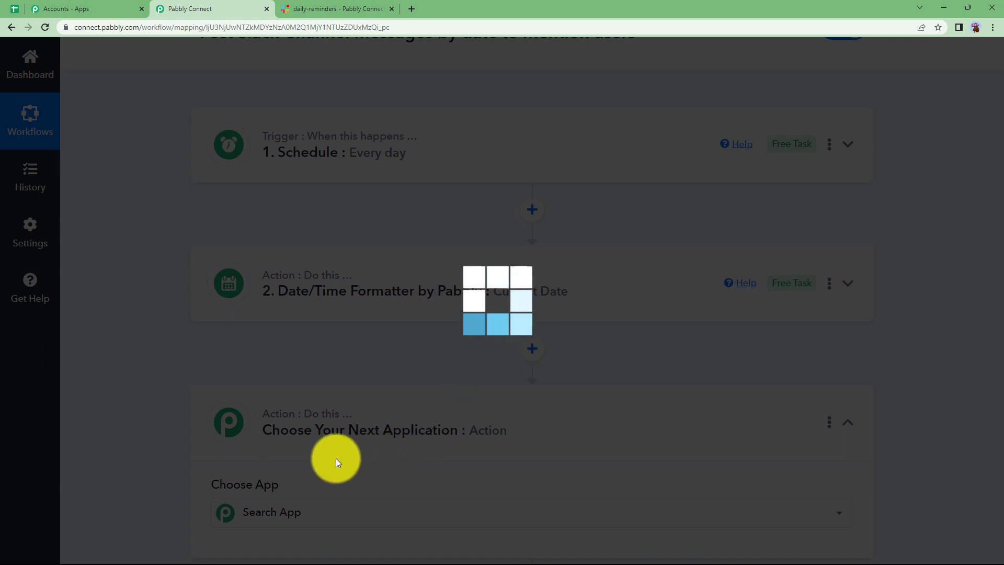
{"action": "scroll", "coordinate": [316, 419], "scroll_direction": "down", "scroll_amount": 2}
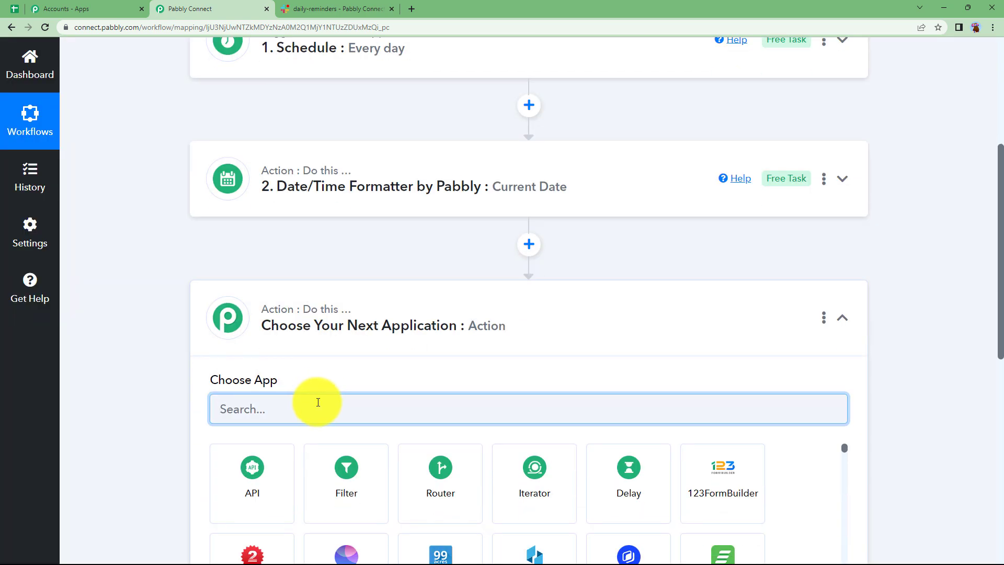
{"action": "type", "text": "text"}
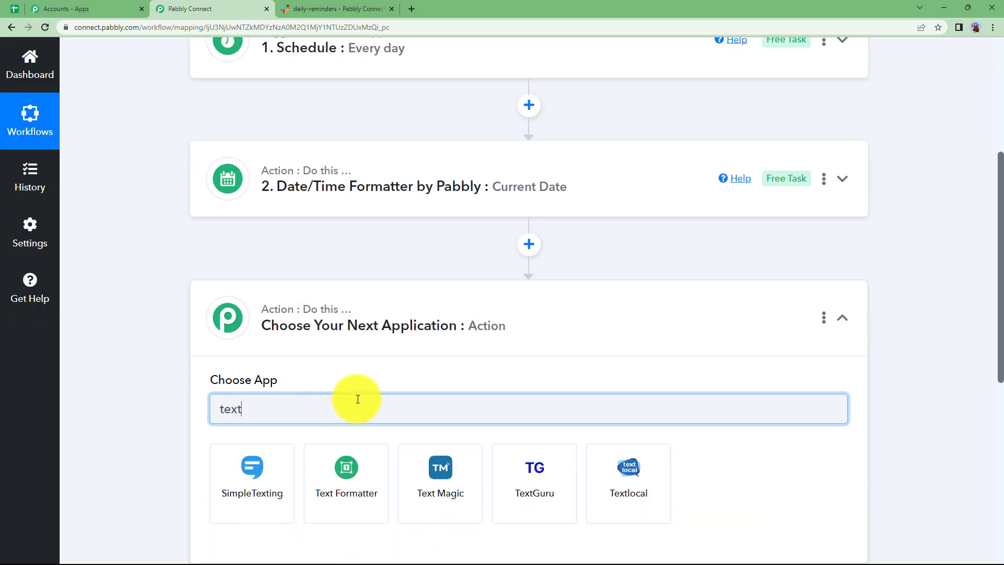
{"action": "left_click", "coordinate": [340, 455]}
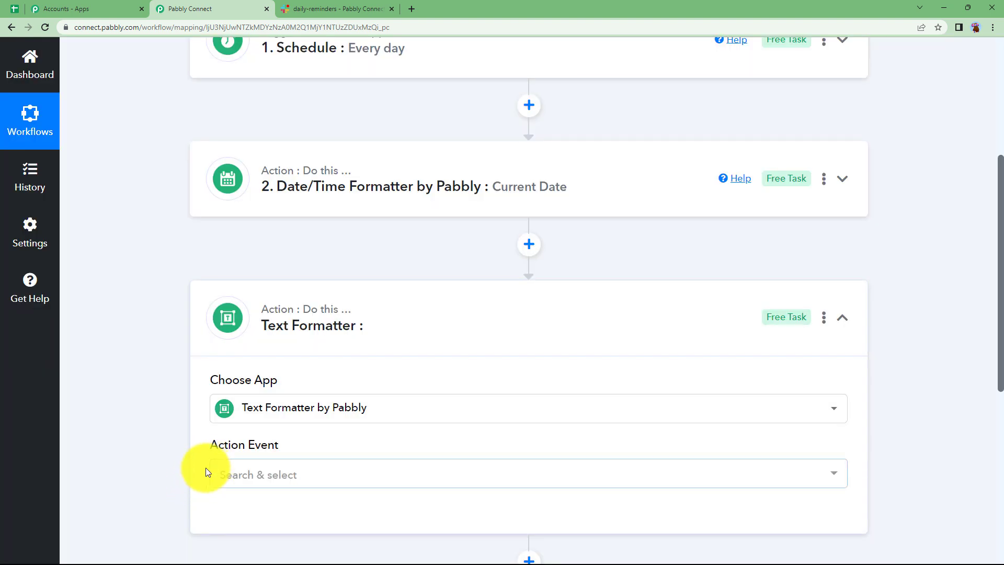
Set the Text Formatter's action event to Split Text and connect it
{"action": "scroll", "coordinate": [230, 442], "scroll_direction": "down", "scroll_amount": 2}
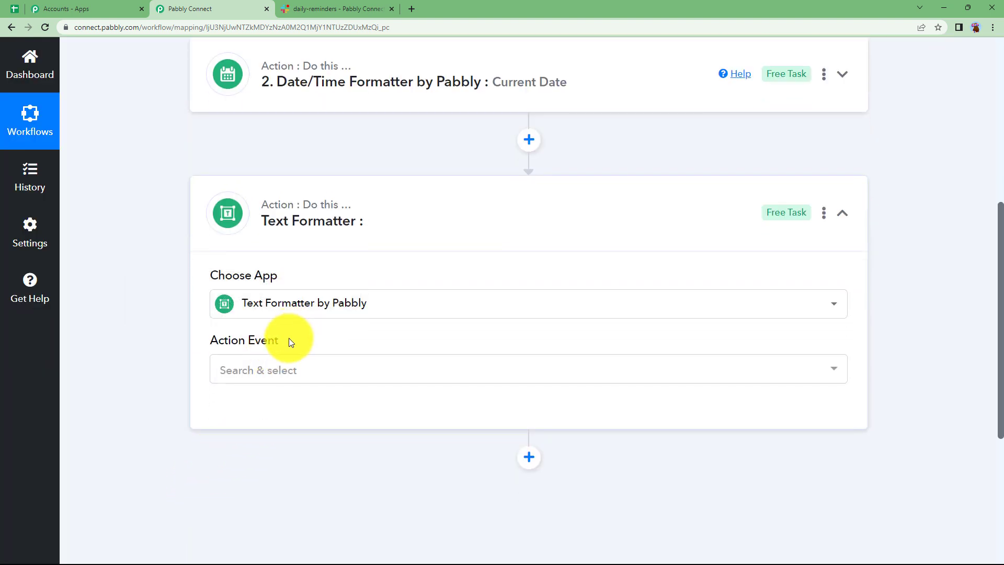
{"action": "left_click", "coordinate": [287, 370]}
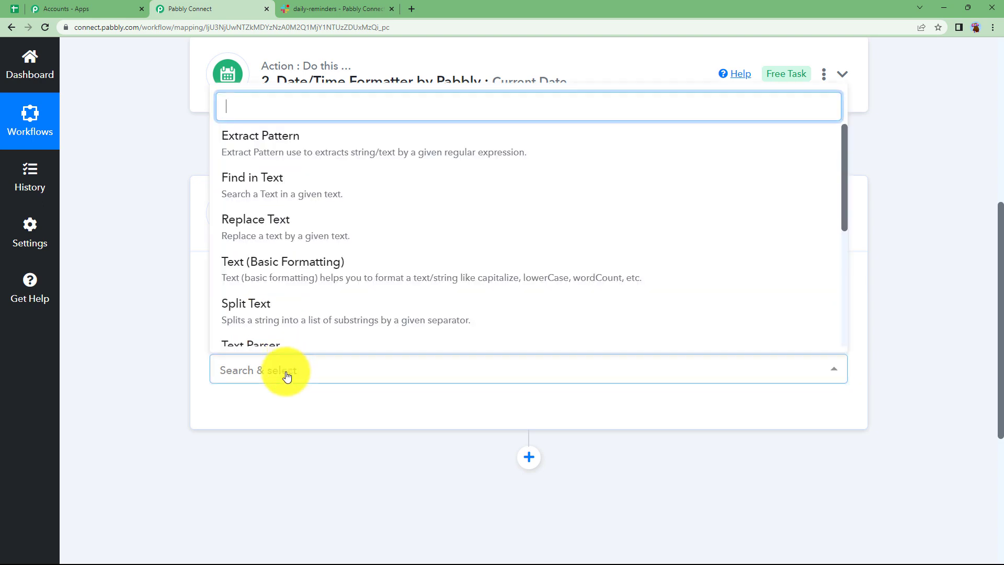
{"action": "left_click", "coordinate": [292, 309]}
{"action": "left_click", "coordinate": [257, 418]}
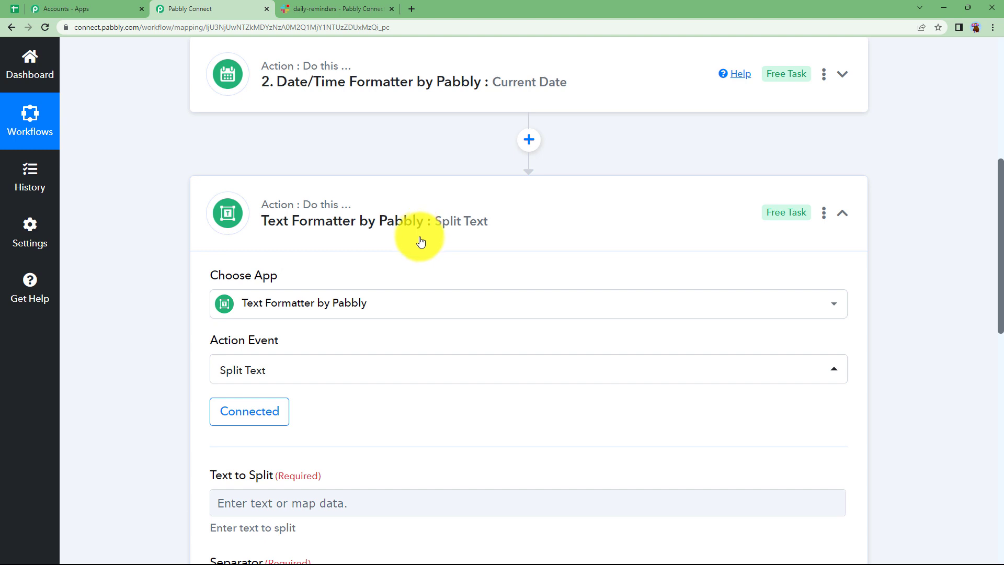
Map the Datetime value from the Date/Time Formatter step as the text to split
{"action": "scroll", "coordinate": [258, 382], "scroll_direction": "down", "scroll_amount": 3}
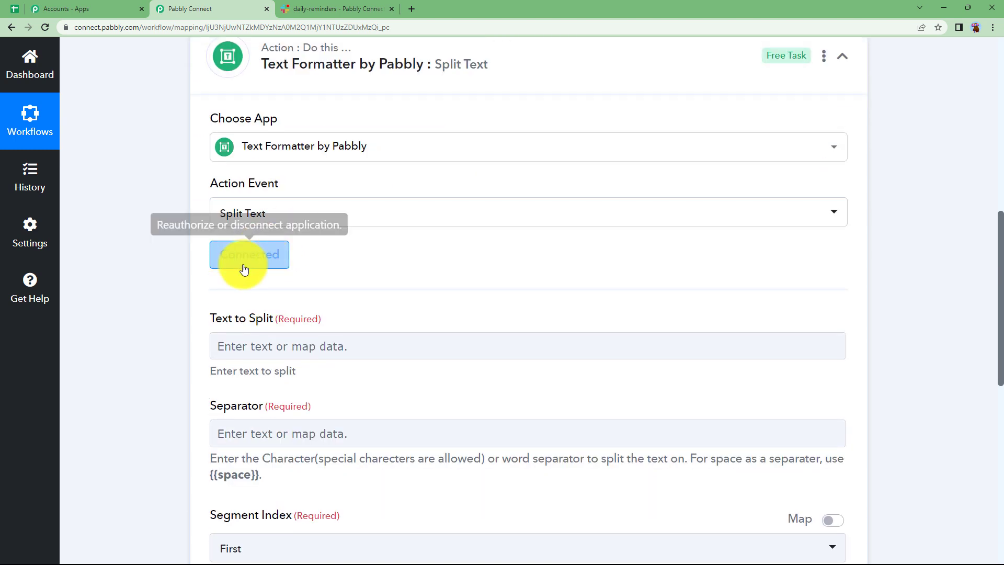
{"action": "left_click", "coordinate": [266, 346]}
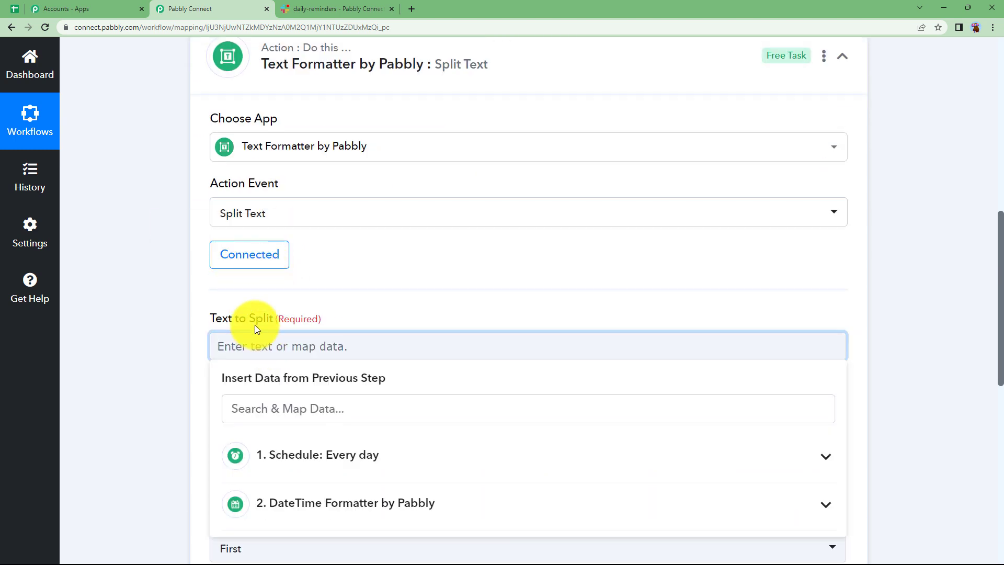
{"action": "left_click", "coordinate": [306, 516]}
{"action": "scroll", "coordinate": [225, 523], "scroll_direction": "down", "scroll_amount": 3}
{"action": "left_click", "coordinate": [320, 386]}
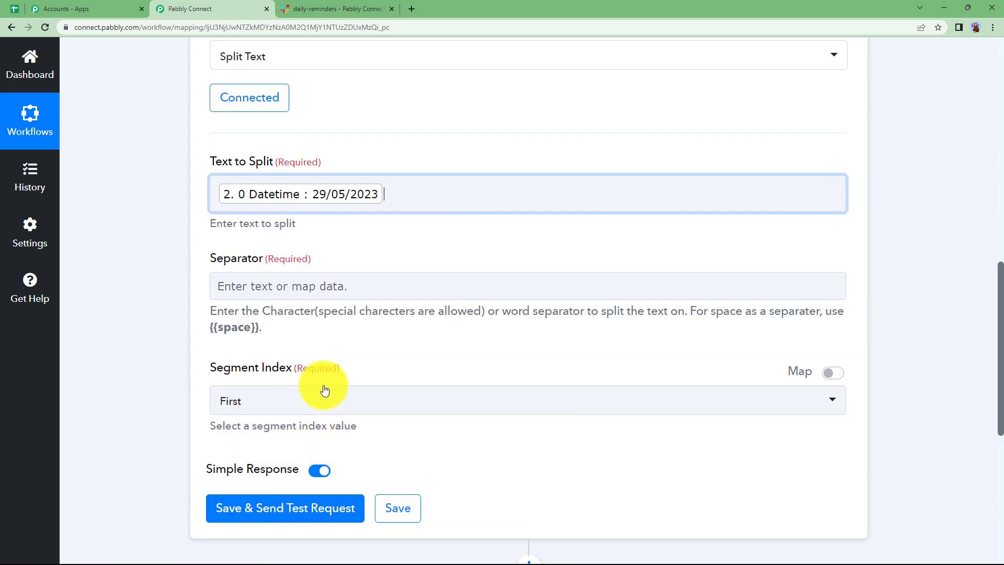
Set the separator to /, save and send a test request, and collapse the Split Text step
{"action": "left_click", "coordinate": [198, 283]}
{"action": "left_click", "coordinate": [241, 286]}
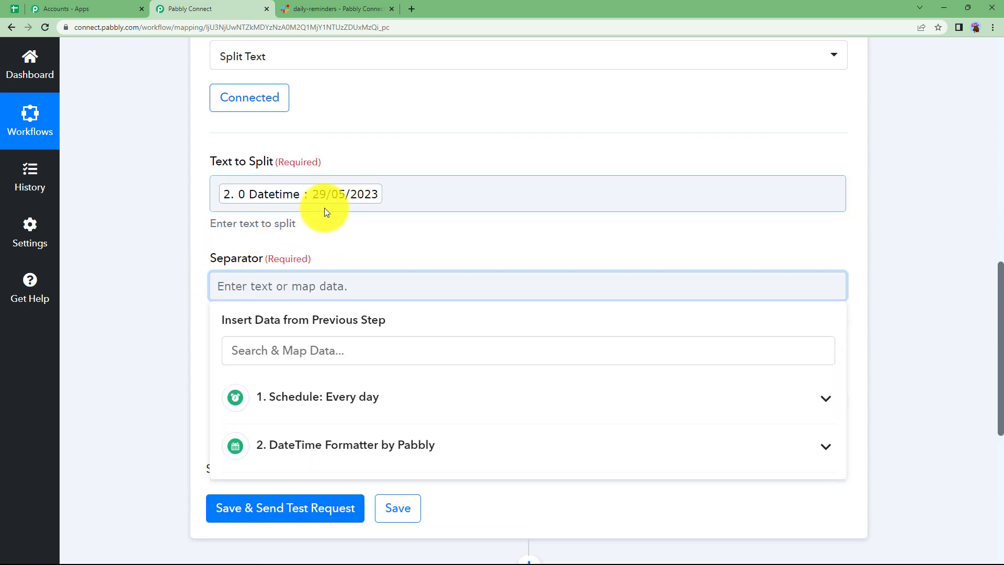
{"action": "type", "text": "/"}
{"action": "left_click", "coordinate": [204, 296]}
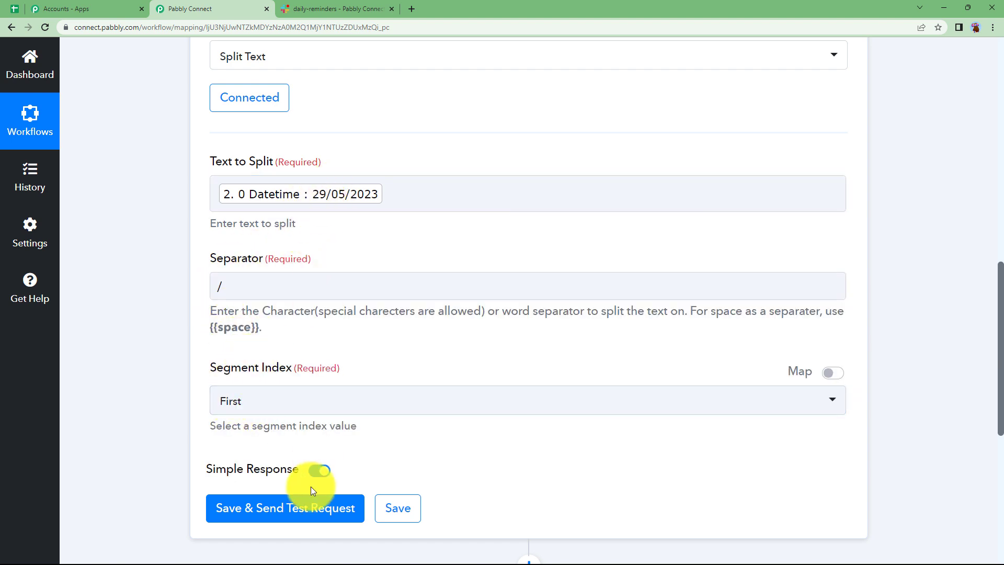
{"action": "left_click", "coordinate": [303, 504]}
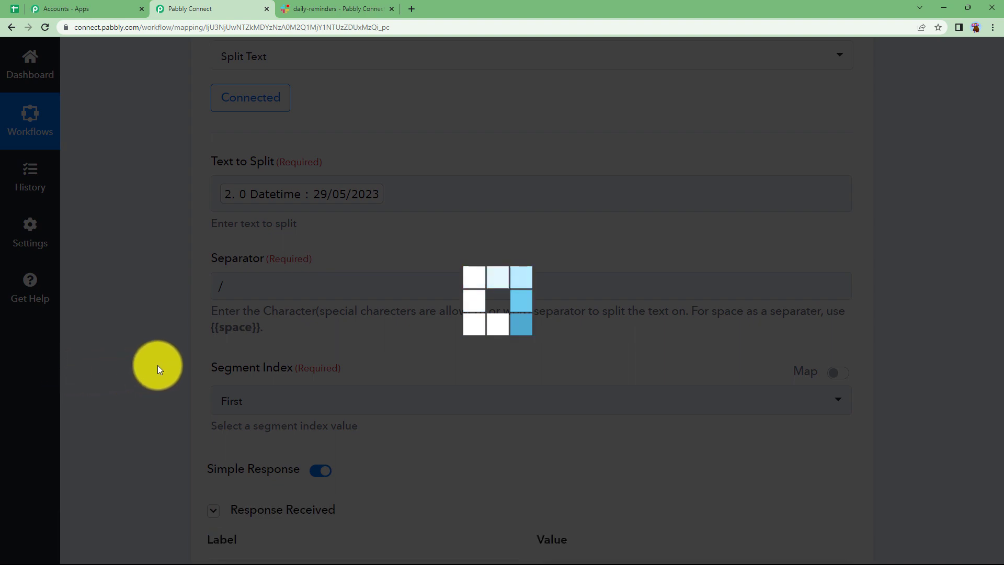
{"action": "scroll", "coordinate": [167, 363], "scroll_direction": "down", "scroll_amount": 5}
{"action": "double_click", "coordinate": [550, 304]}
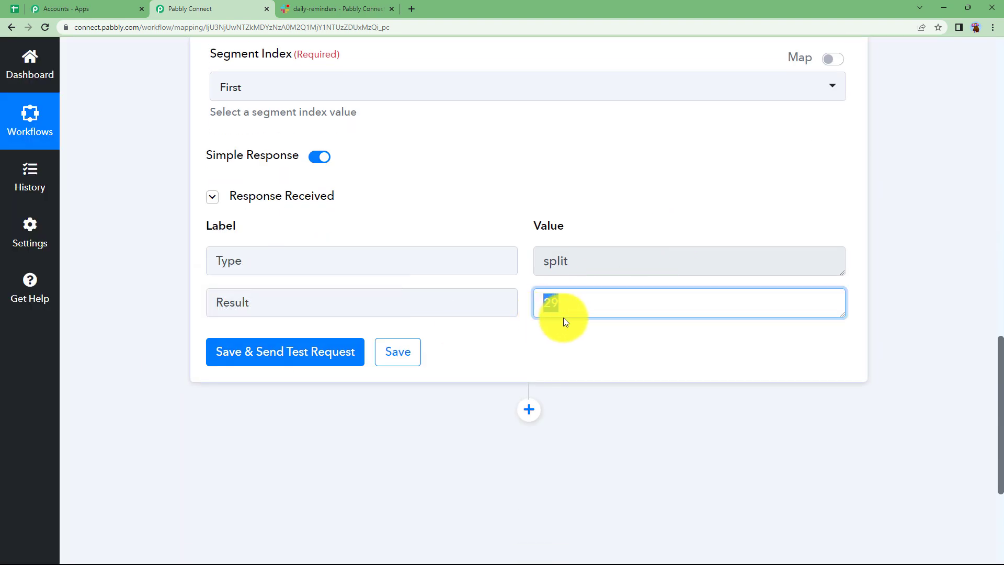
{"action": "left_click", "coordinate": [534, 356]}
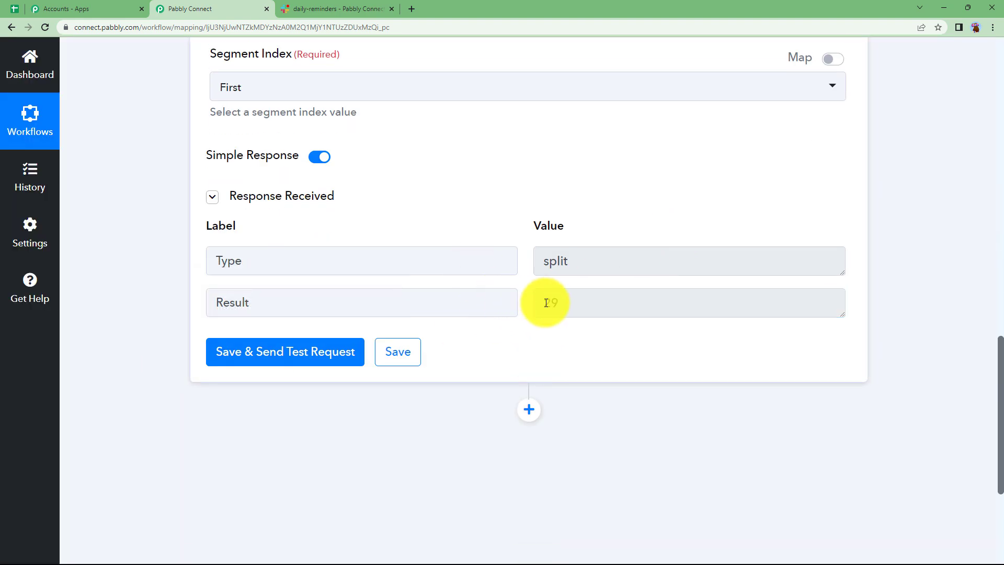
{"action": "scroll", "coordinate": [520, 347], "scroll_direction": "up", "scroll_amount": 10}
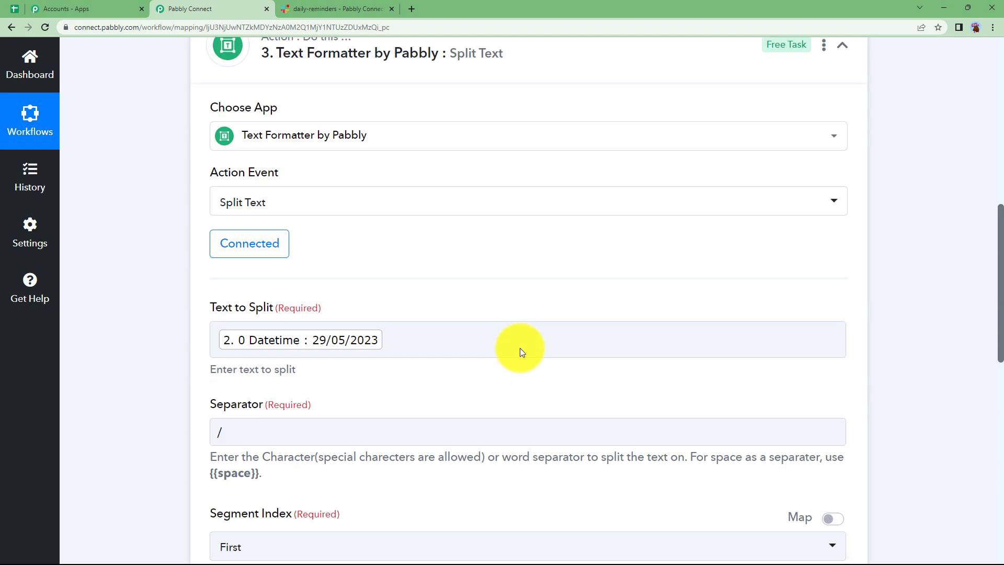
{"action": "left_click", "coordinate": [580, 216]}
Switch to Slack and review the users available to mention in the daily-reminders channel
{"action": "left_click", "coordinate": [335, 9]}
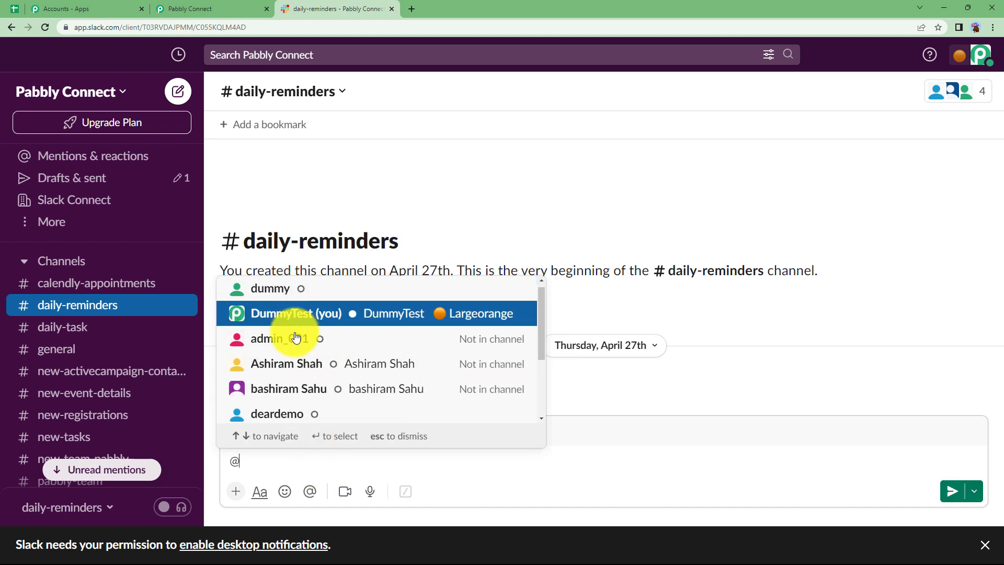
{"action": "scroll", "coordinate": [292, 359], "scroll_direction": "down", "scroll_amount": 2}
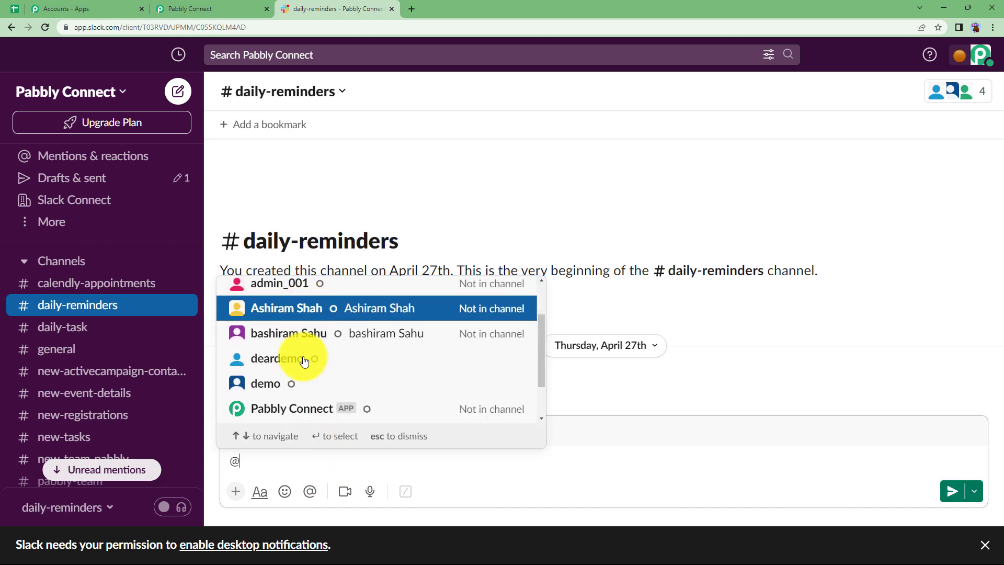
{"action": "scroll", "coordinate": [303, 360], "scroll_direction": "up", "scroll_amount": 3}
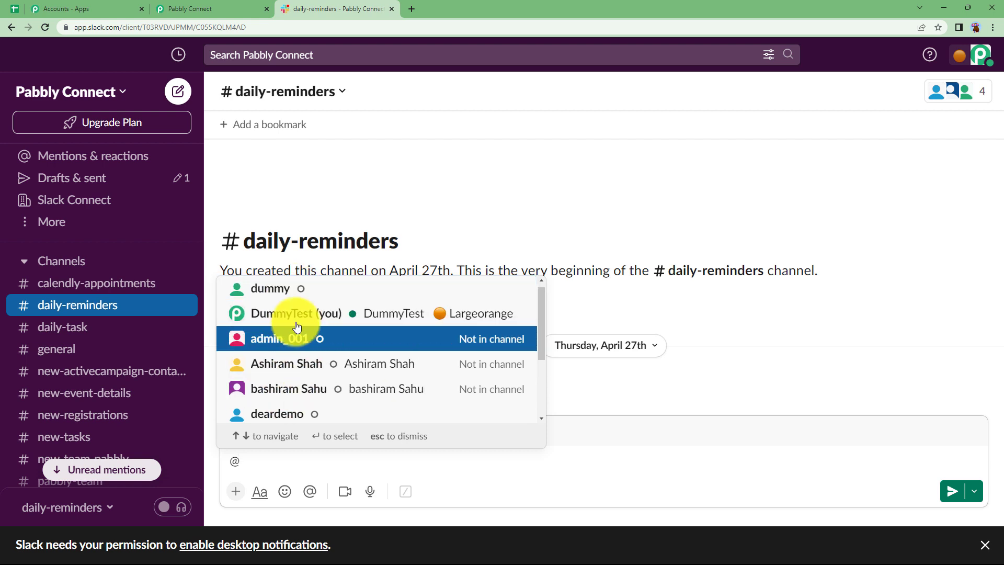
{"action": "scroll", "coordinate": [384, 340], "scroll_direction": "down", "scroll_amount": 2}
{"action": "scroll", "coordinate": [378, 330], "scroll_direction": "up", "scroll_amount": 2}
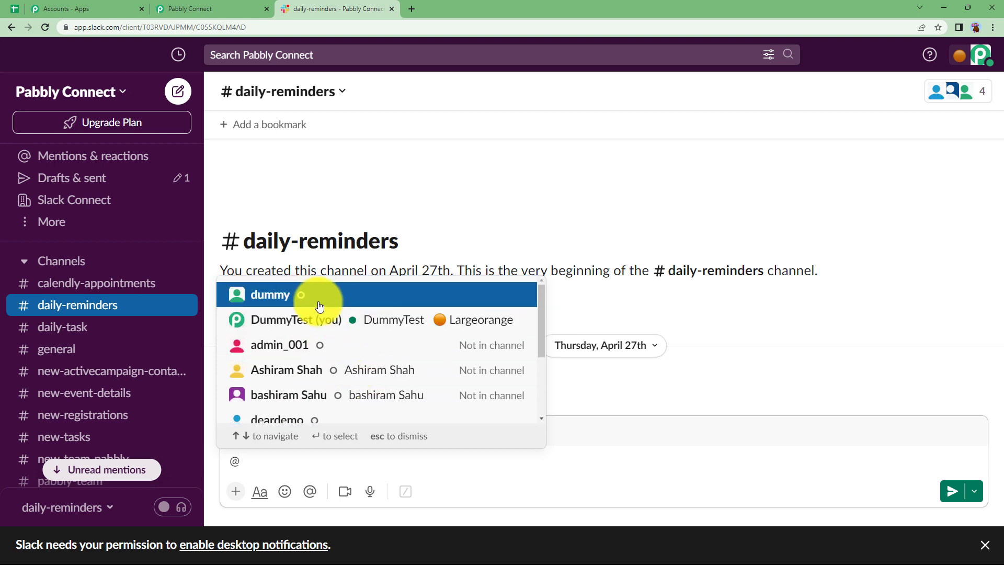
Return to Pabbly Connect and add Number Formatter by Pabbly as the action step after Split Text
{"action": "left_click", "coordinate": [219, 11]}
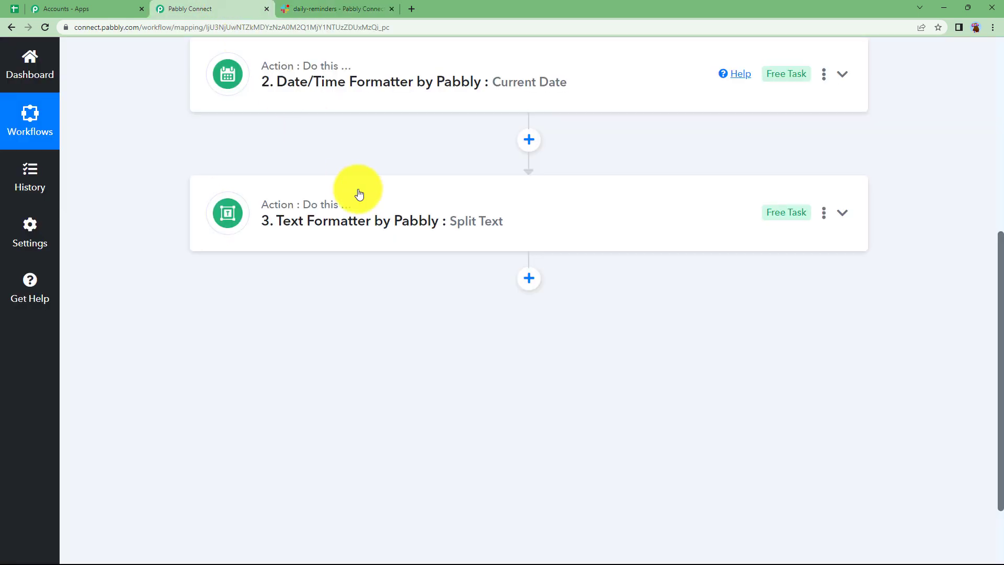
{"action": "left_click", "coordinate": [529, 279]}
{"action": "left_click", "coordinate": [324, 442]}
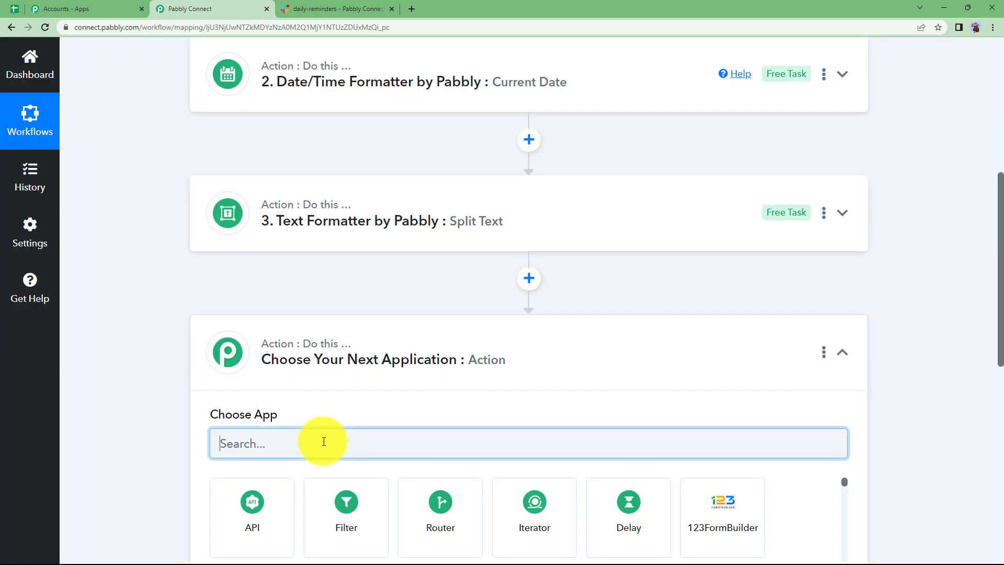
{"action": "type", "text": "numbe"}
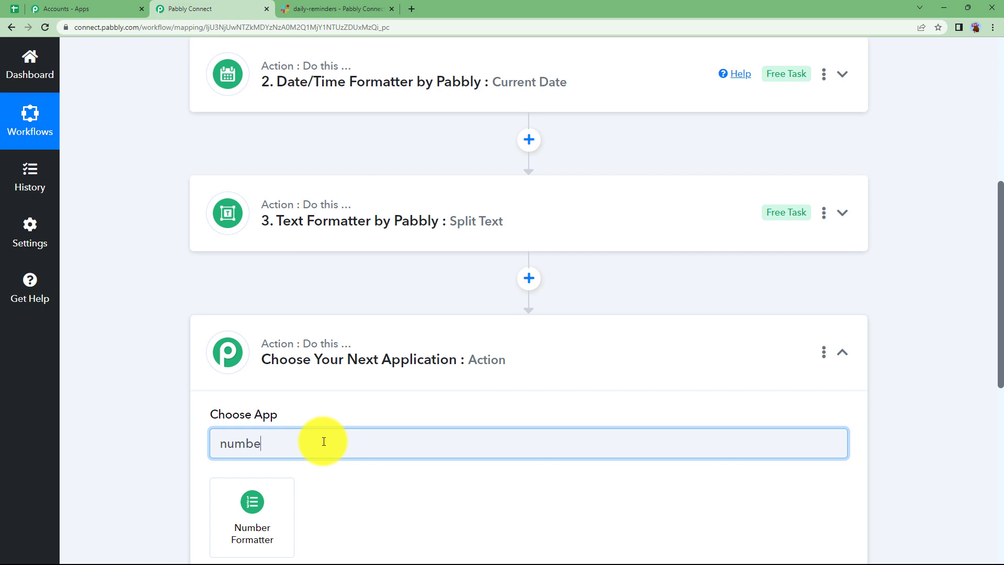
{"action": "type", "text": "r"}
{"action": "left_click", "coordinate": [279, 496]}
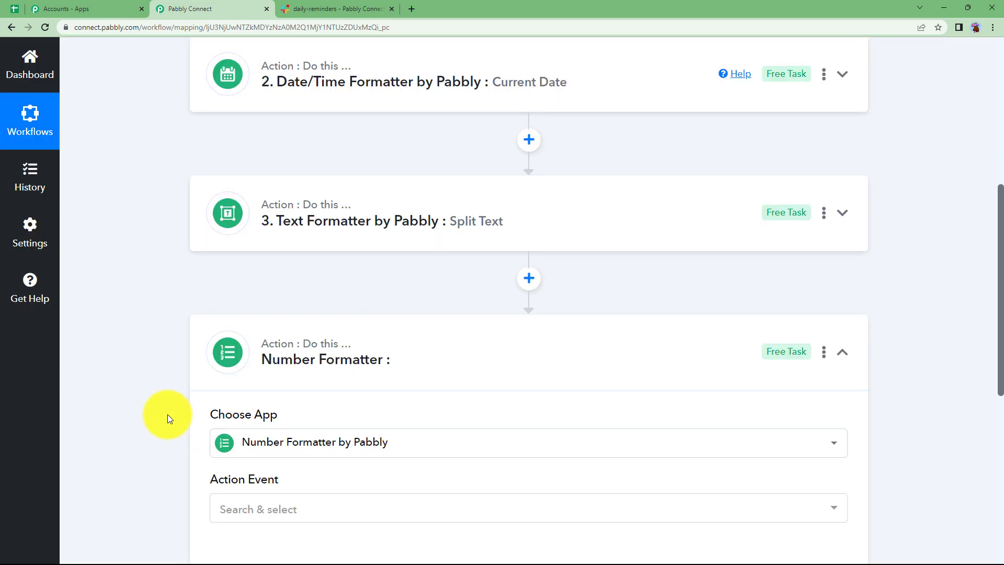
Set the Number Formatter's action event to Spreadsheet Formulas and connect it
{"action": "scroll", "coordinate": [193, 385], "scroll_direction": "down", "scroll_amount": 3}
{"action": "left_click", "coordinate": [224, 350]}
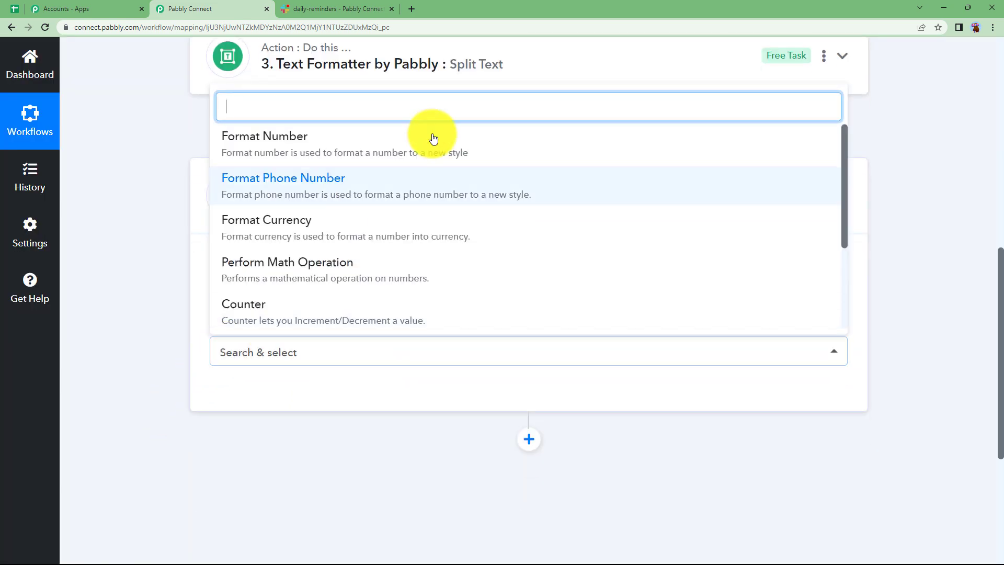
{"action": "scroll", "coordinate": [341, 265], "scroll_direction": "down", "scroll_amount": 3}
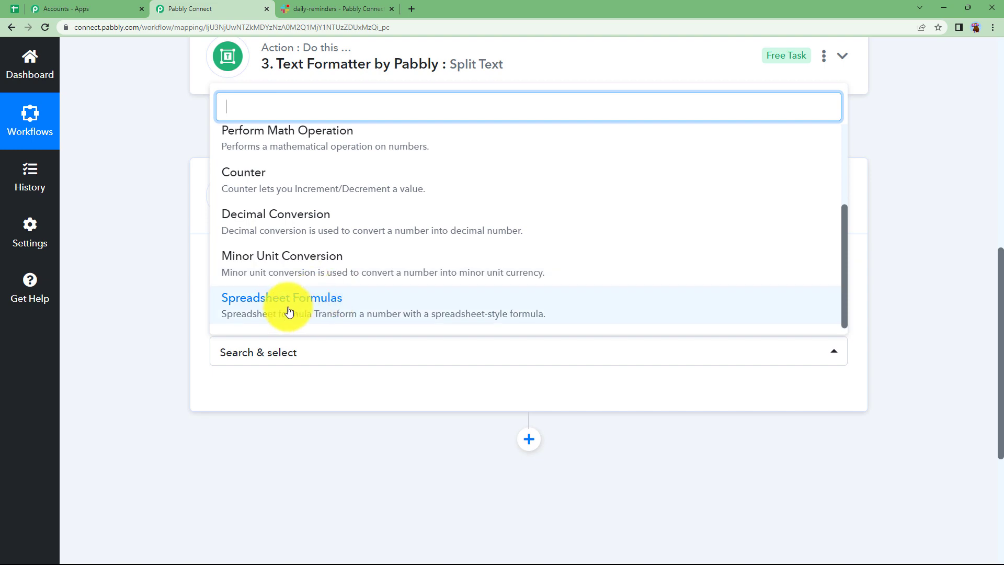
{"action": "left_click", "coordinate": [289, 312]}
{"action": "left_click", "coordinate": [239, 407]}
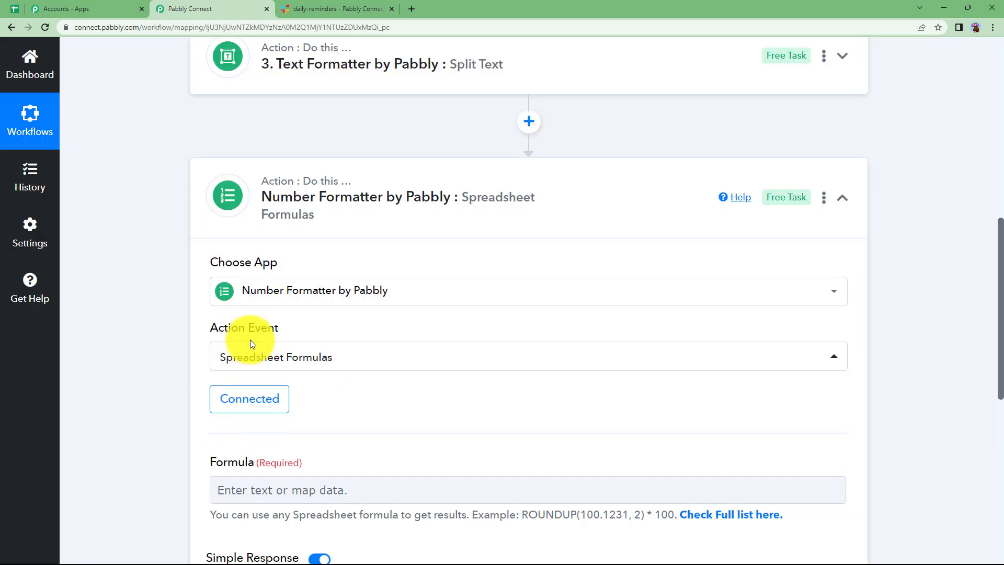
Set the Number Formatter's formula to mod(3. Result,3), mapping the result from the Text Formatter step
{"action": "scroll", "coordinate": [165, 399], "scroll_direction": "down", "scroll_amount": 3}
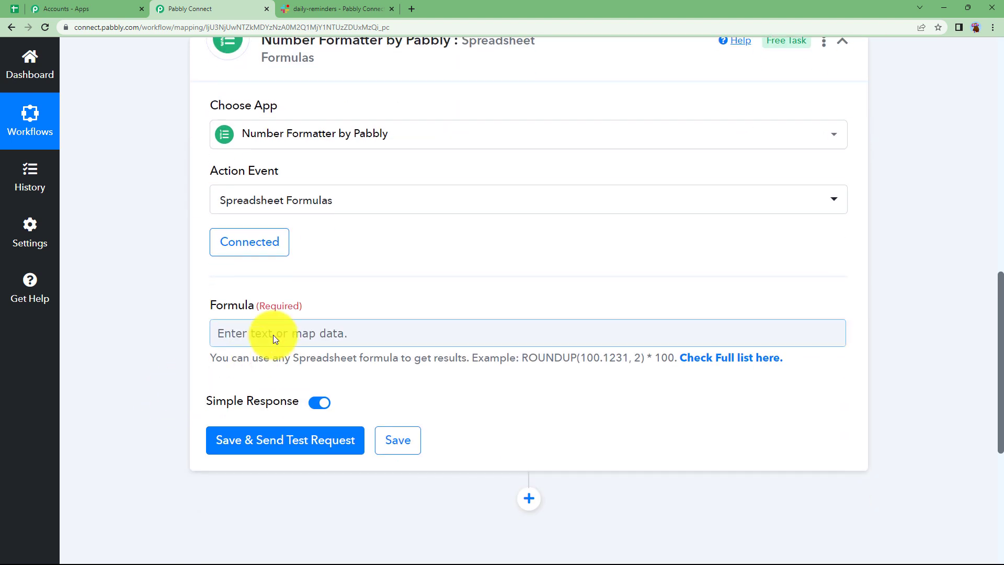
{"action": "left_click", "coordinate": [273, 334]}
{"action": "left_click", "coordinate": [359, 287]}
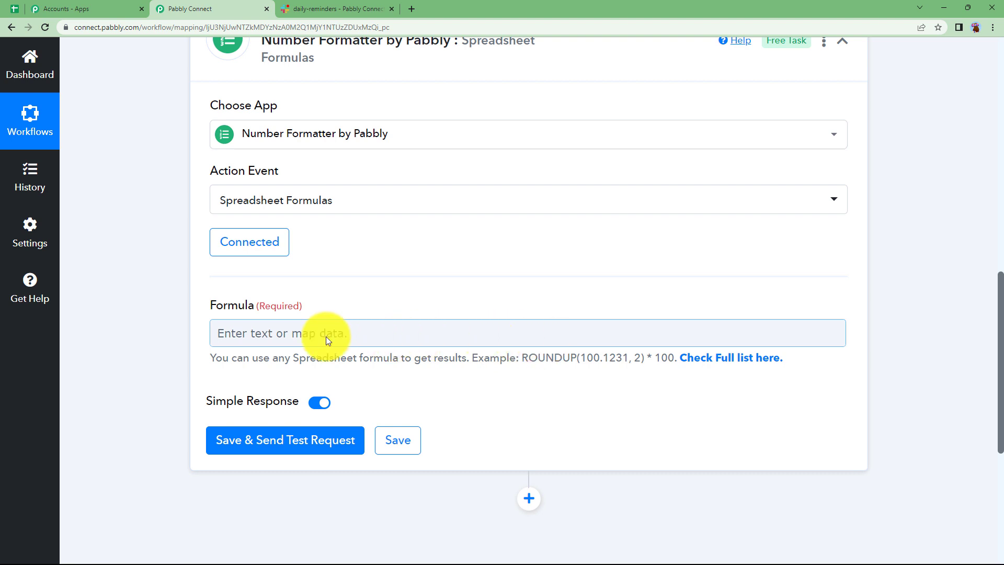
{"action": "left_click", "coordinate": [252, 334]}
{"action": "type", "text": "mo"}
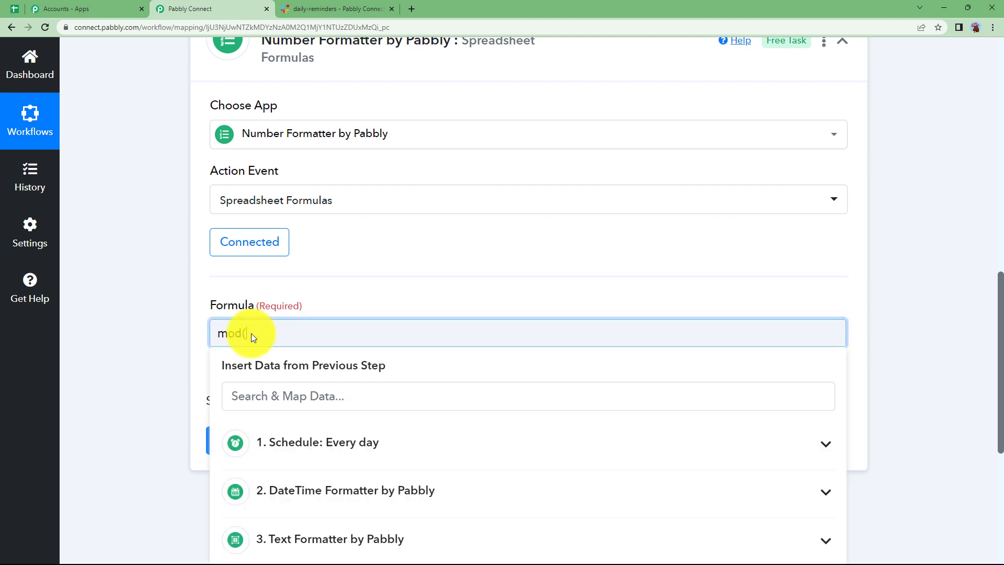
{"action": "type", "text": "d("}
{"action": "left_click", "coordinate": [329, 539]}
{"action": "scroll", "coordinate": [269, 471], "scroll_direction": "down", "scroll_amount": 3}
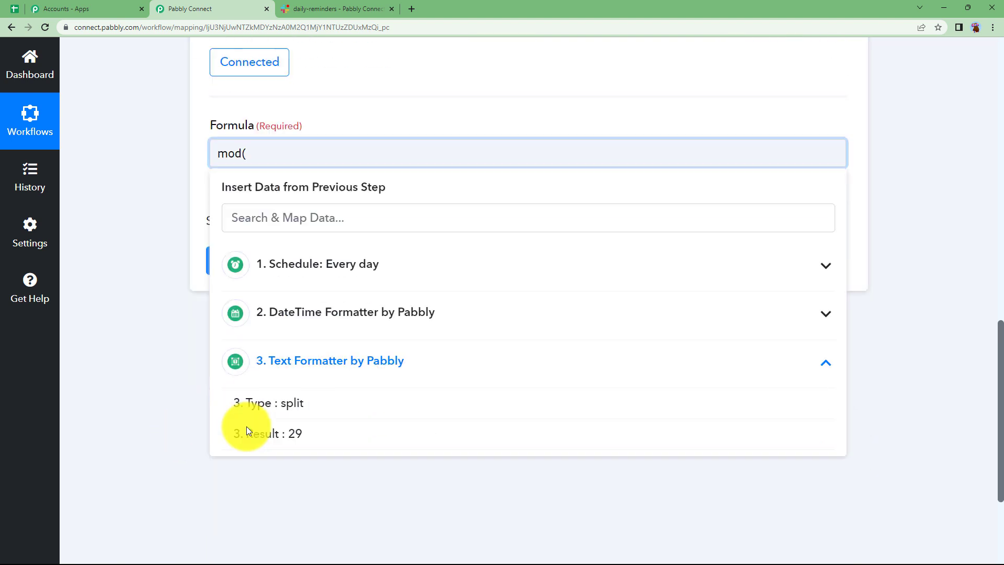
{"action": "left_click", "coordinate": [298, 403]}
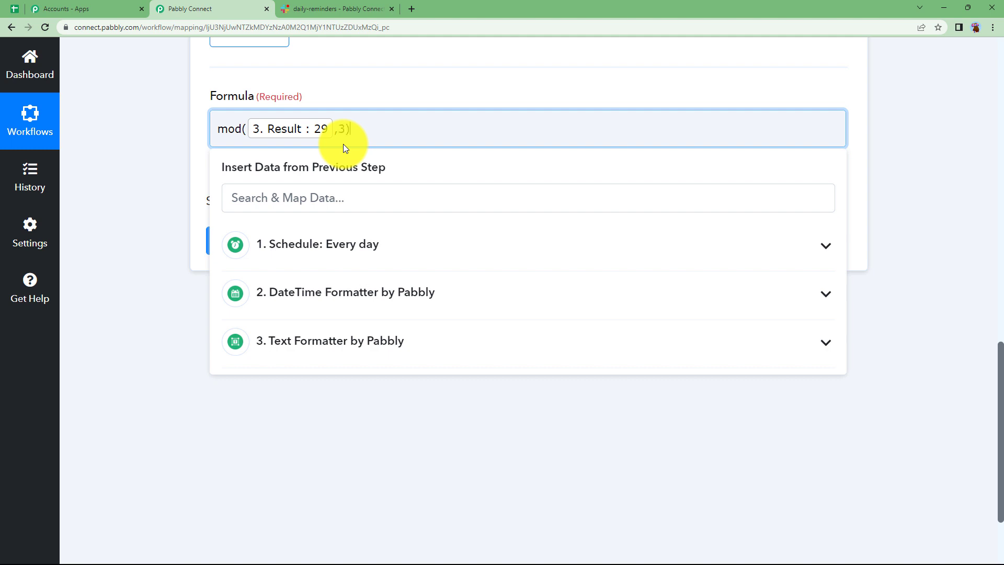
{"action": "left_click", "coordinate": [201, 166]}
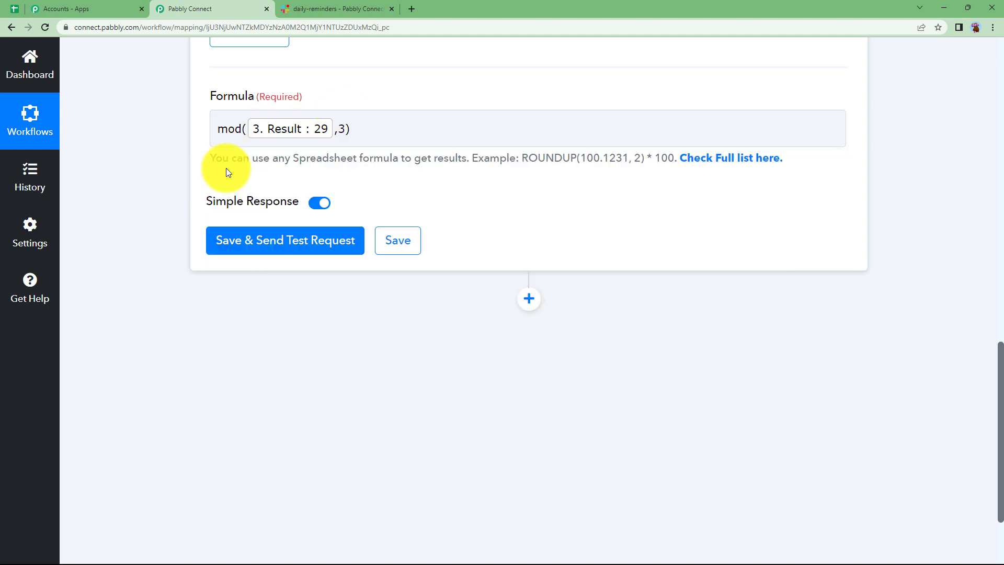
Save and send a test request for the Number Formatter, review its result, and collapse the step
{"action": "left_click", "coordinate": [324, 245]}
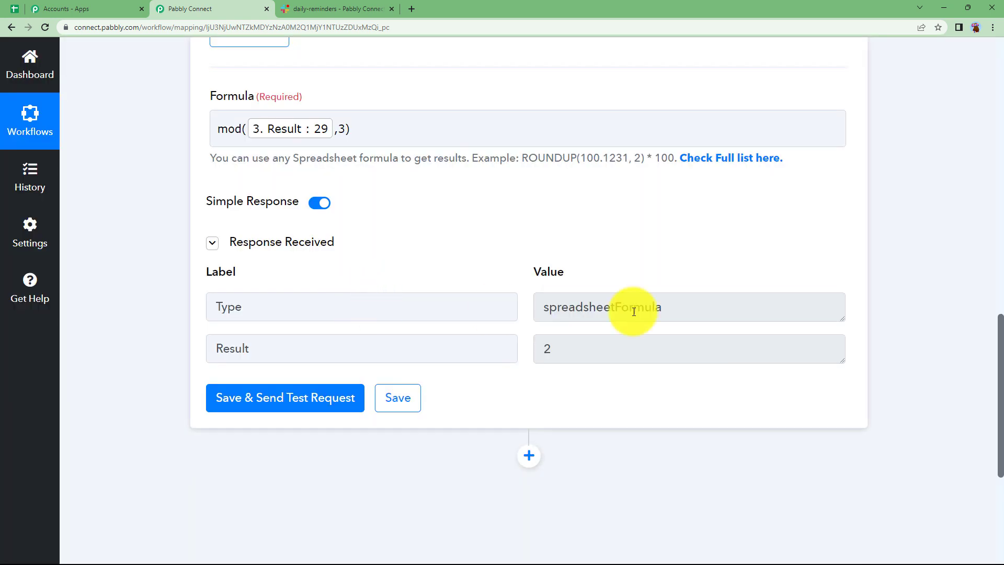
{"action": "double_click", "coordinate": [562, 350]}
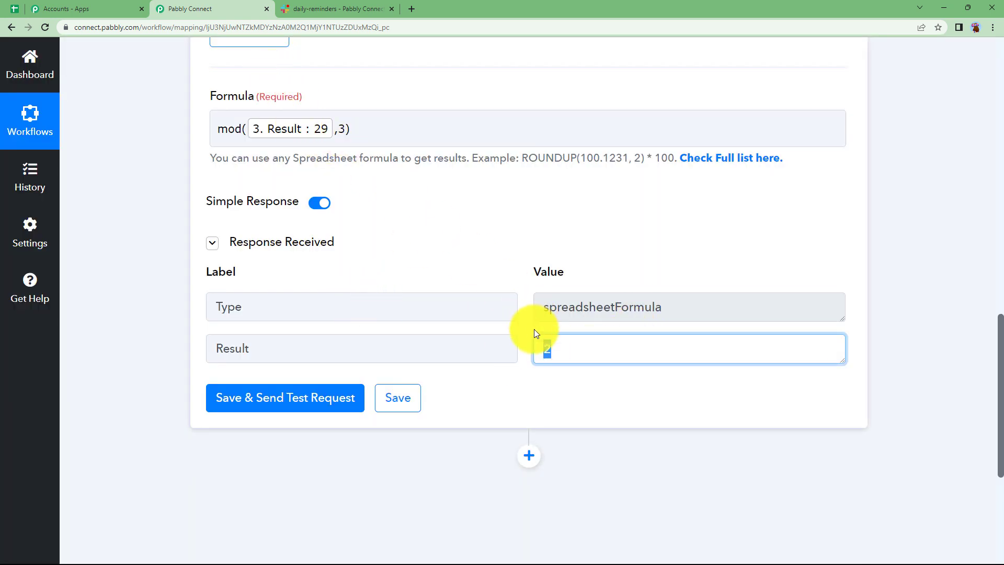
{"action": "left_click", "coordinate": [562, 368]}
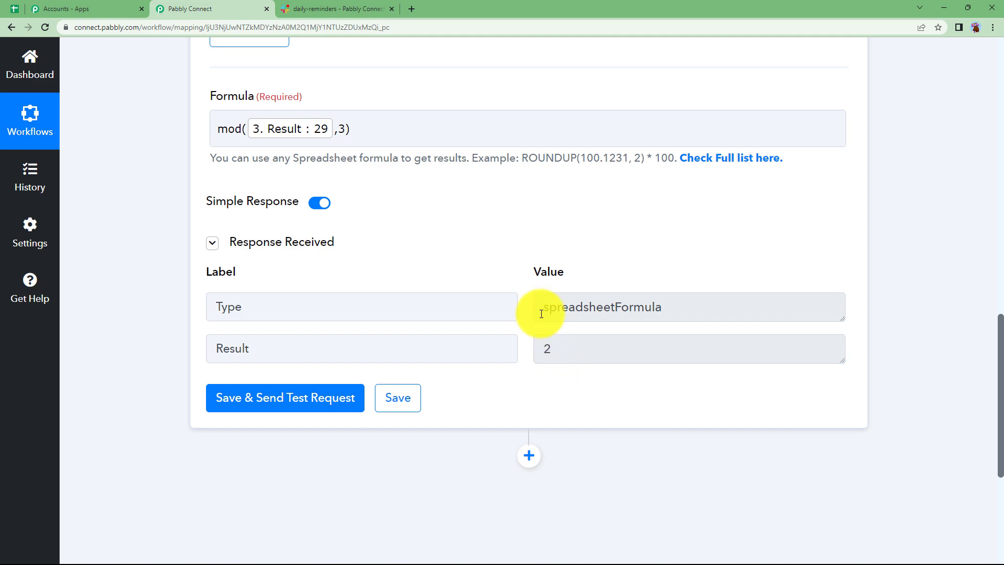
{"action": "scroll", "coordinate": [542, 313], "scroll_direction": "up", "scroll_amount": 9}
{"action": "scroll", "coordinate": [315, 371], "scroll_direction": "down", "scroll_amount": 9}
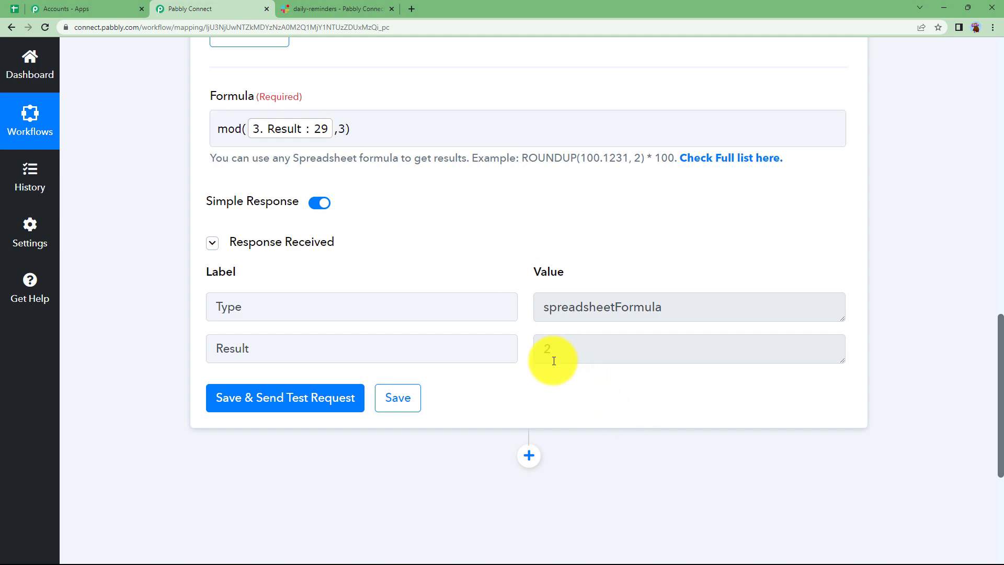
{"action": "scroll", "coordinate": [589, 258], "scroll_direction": "up", "scroll_amount": 8}
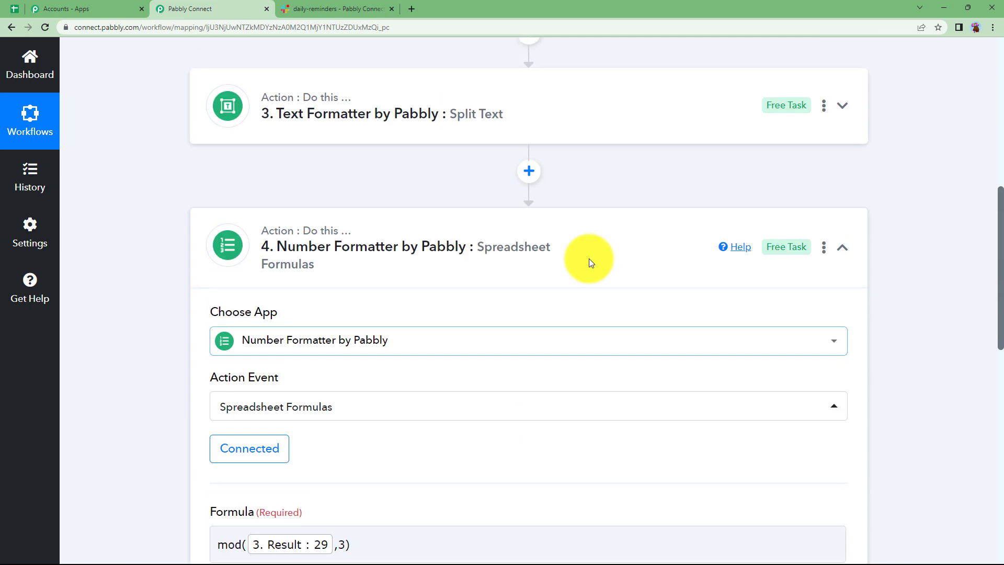
{"action": "left_click", "coordinate": [381, 277]}
Add Router by Pabbly as the action step after Number Formatter, checking the mentionable users in Slack's daily-reminders channel meanwhile
{"action": "left_click", "coordinate": [529, 179]}
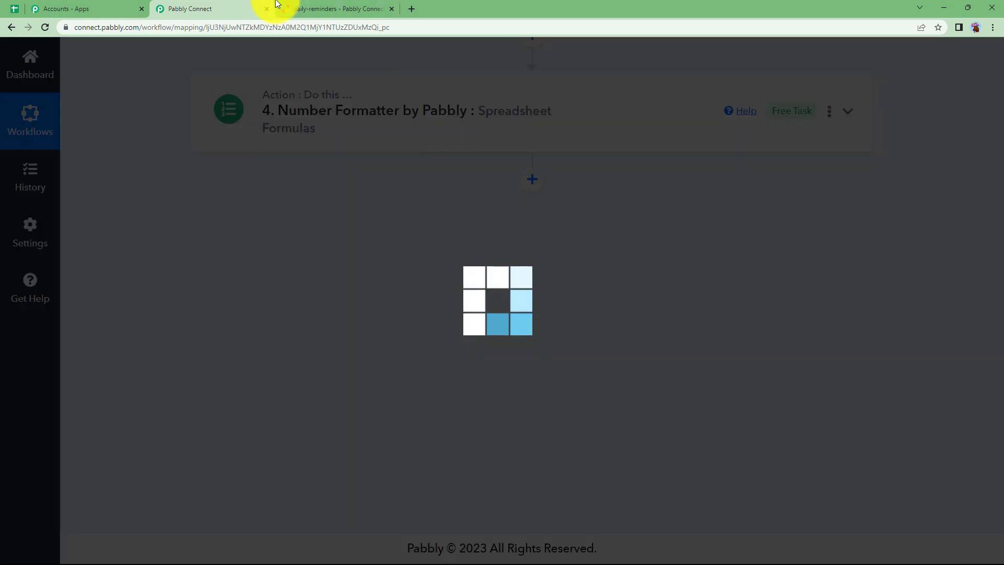
{"action": "left_click", "coordinate": [303, 7]}
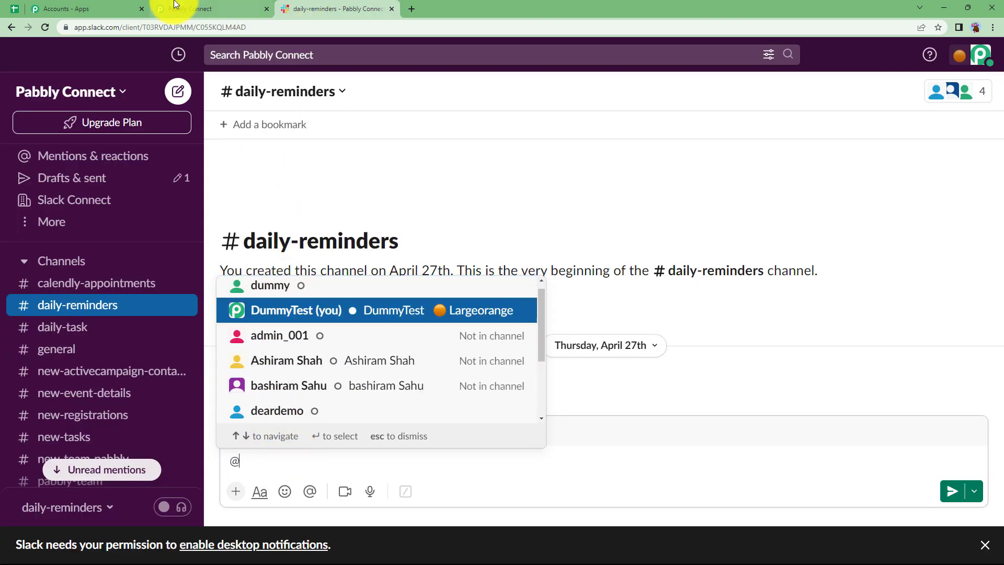
{"action": "left_click", "coordinate": [188, 9]}
{"action": "left_click", "coordinate": [469, 433]}
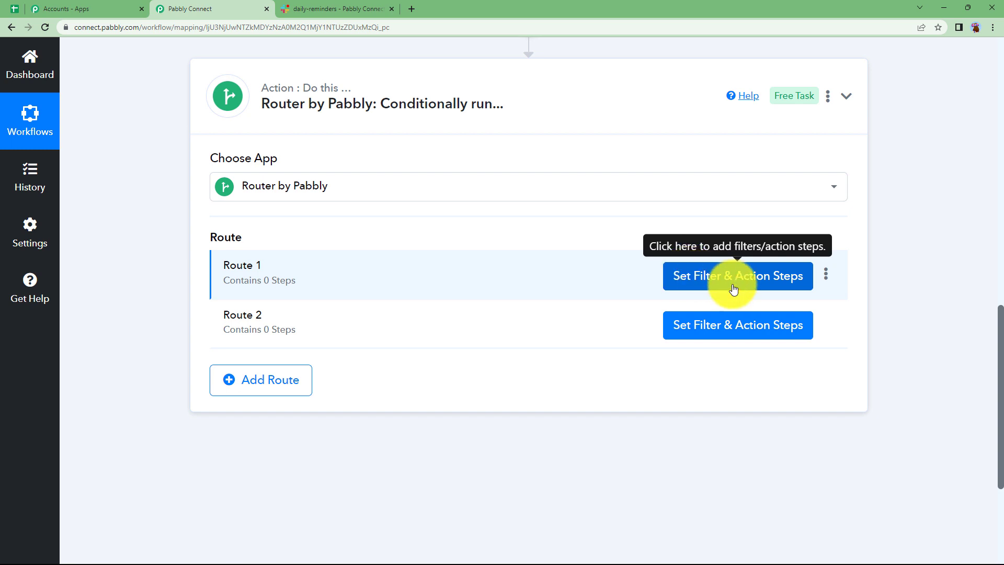
Delete Route 2 from the Router by Pabbly step and dismiss the confirmation
{"action": "left_click", "coordinate": [827, 331]}
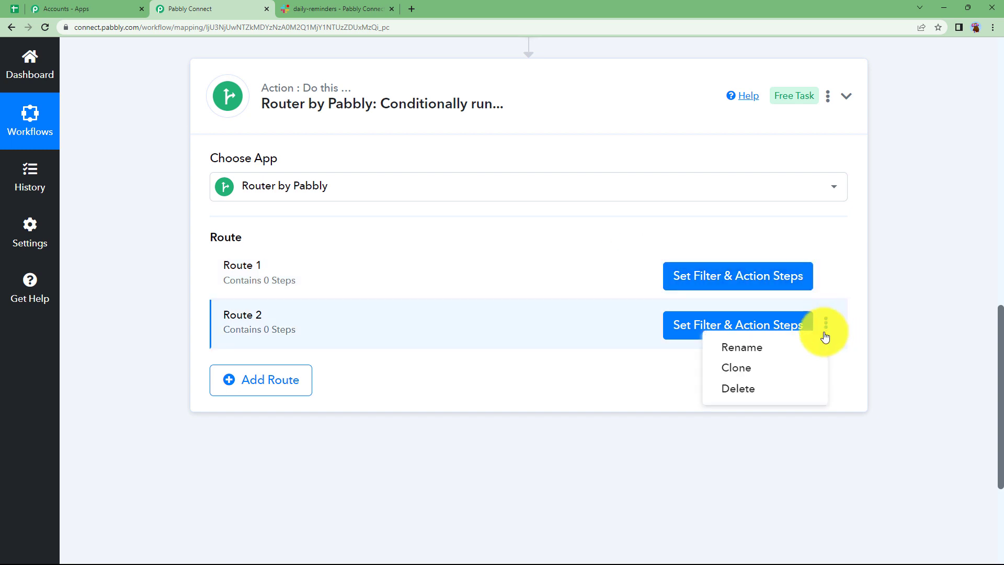
{"action": "left_click", "coordinate": [783, 392]}
{"action": "left_click", "coordinate": [440, 368]}
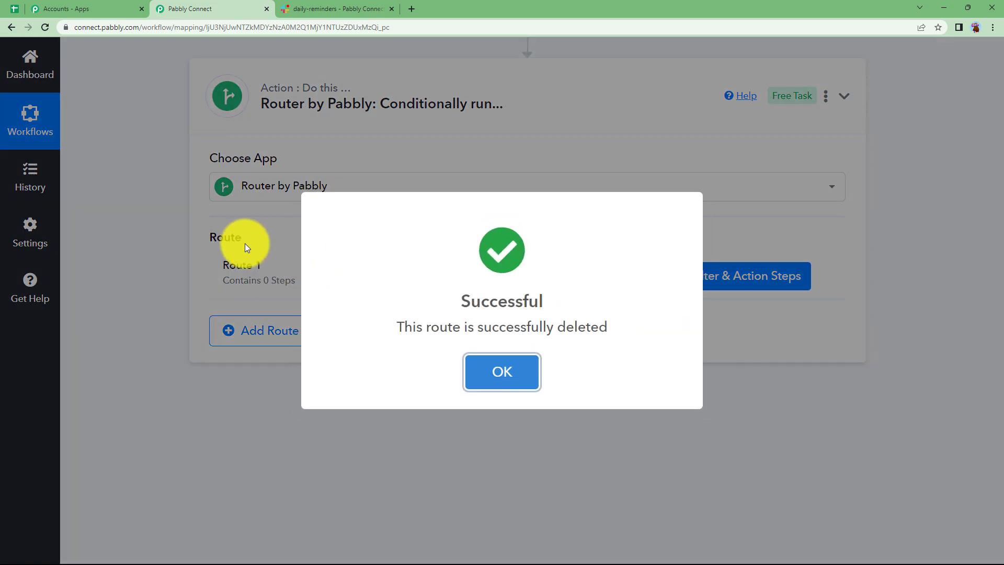
{"action": "left_click", "coordinate": [507, 369]}
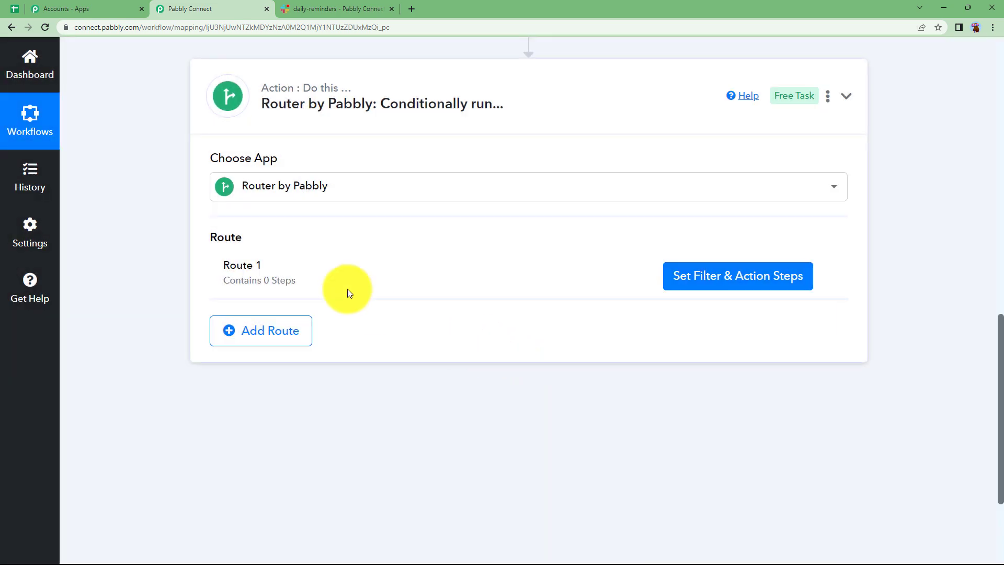
Set Route 1's filter to 4. Result Equal to 0, and save and send a test request
{"action": "left_click", "coordinate": [786, 283]}
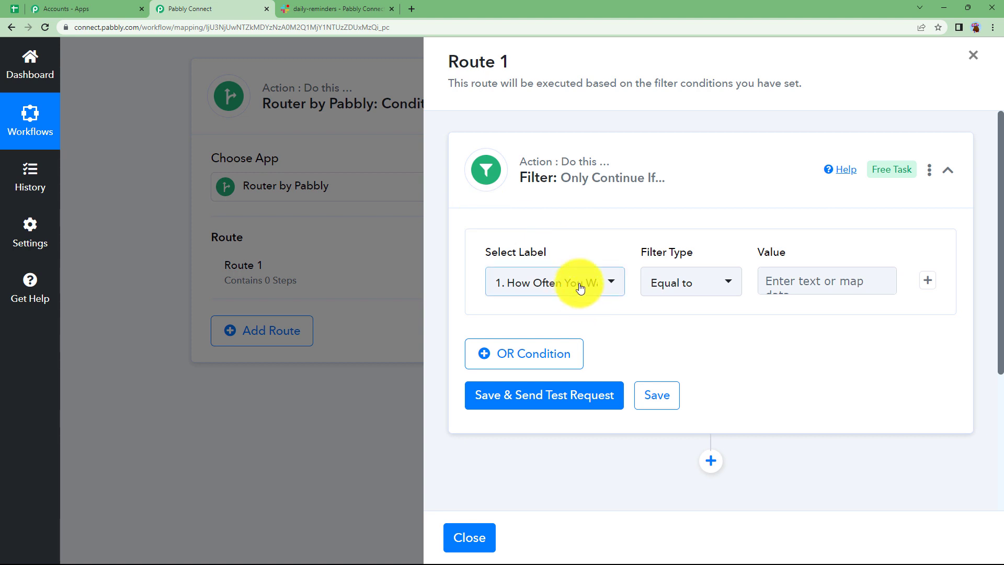
{"action": "left_click", "coordinate": [578, 285]}
{"action": "left_click", "coordinate": [610, 318]}
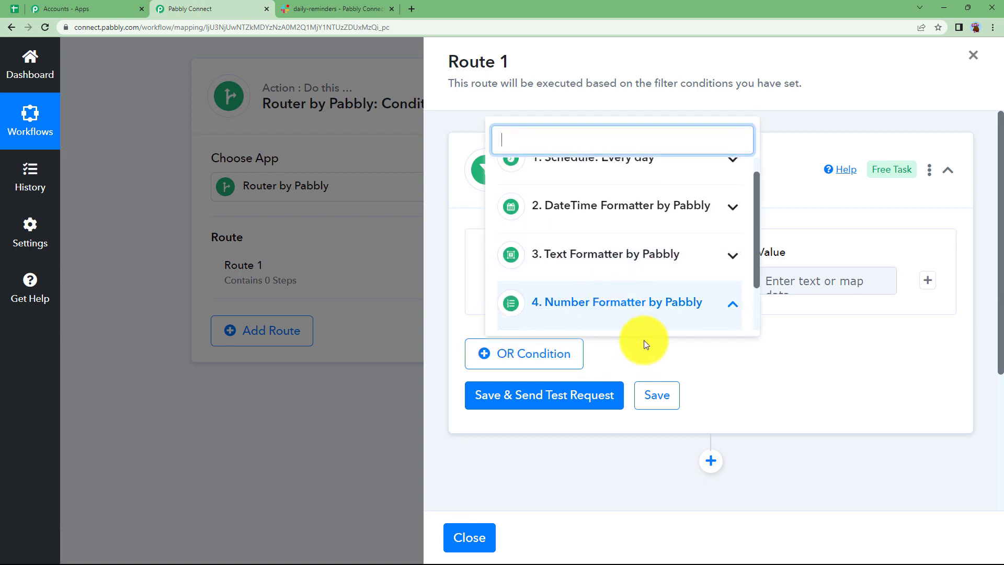
{"action": "scroll", "coordinate": [641, 328], "scroll_direction": "down", "scroll_amount": 1}
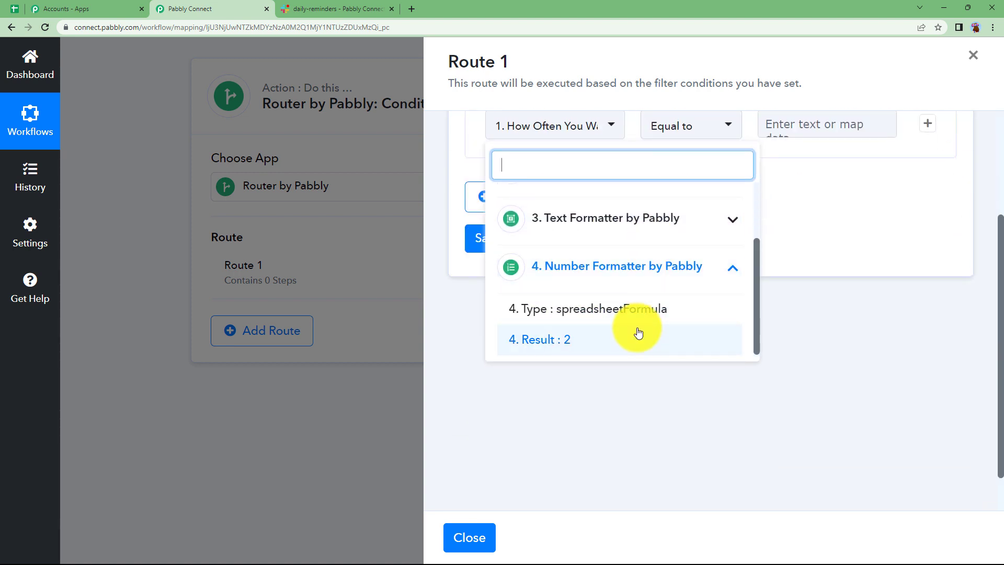
{"action": "left_click", "coordinate": [637, 332]}
{"action": "left_click", "coordinate": [809, 276]}
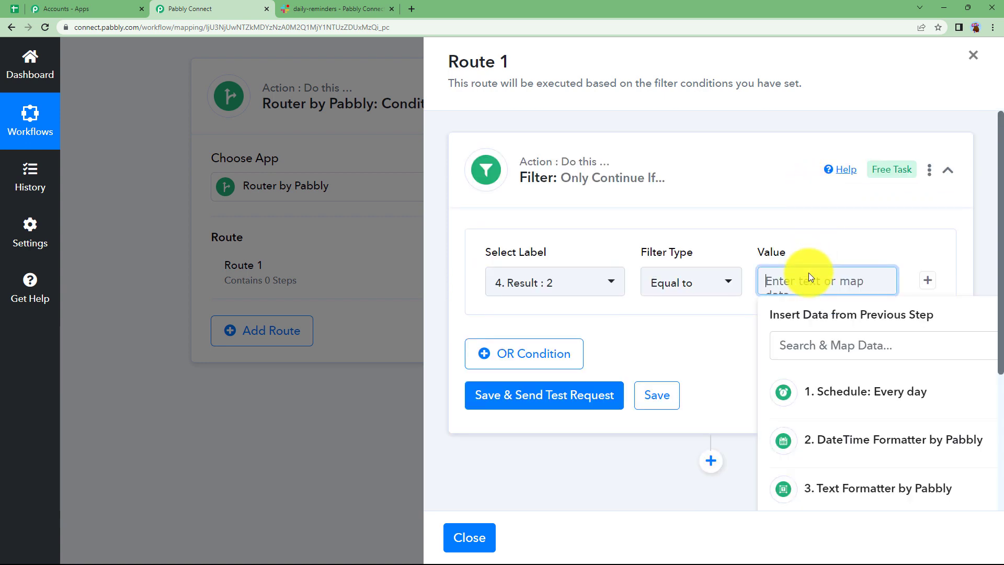
{"action": "type", "text": "0"}
{"action": "left_click", "coordinate": [597, 398]}
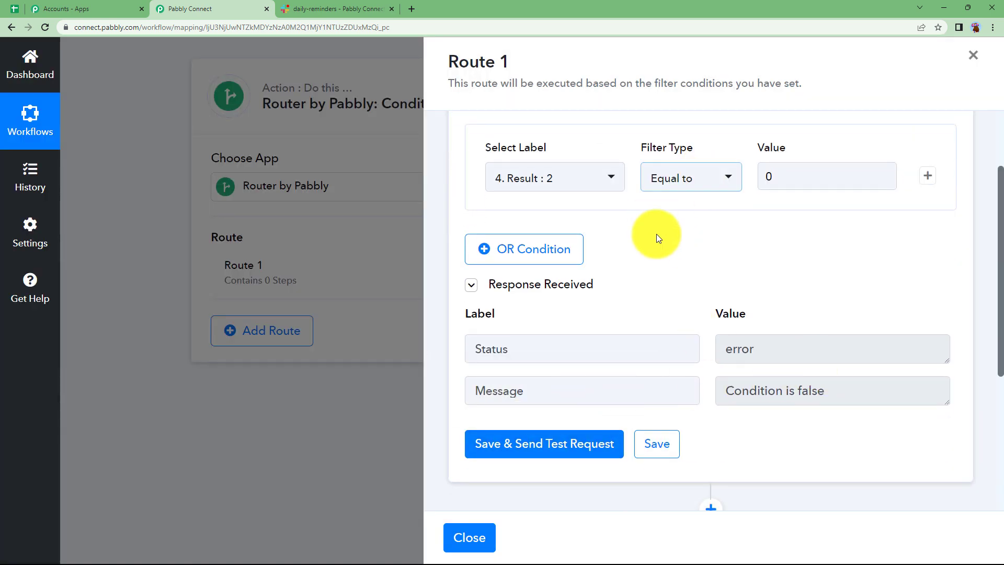
{"action": "scroll", "coordinate": [683, 256], "scroll_direction": "up", "scroll_amount": 2}
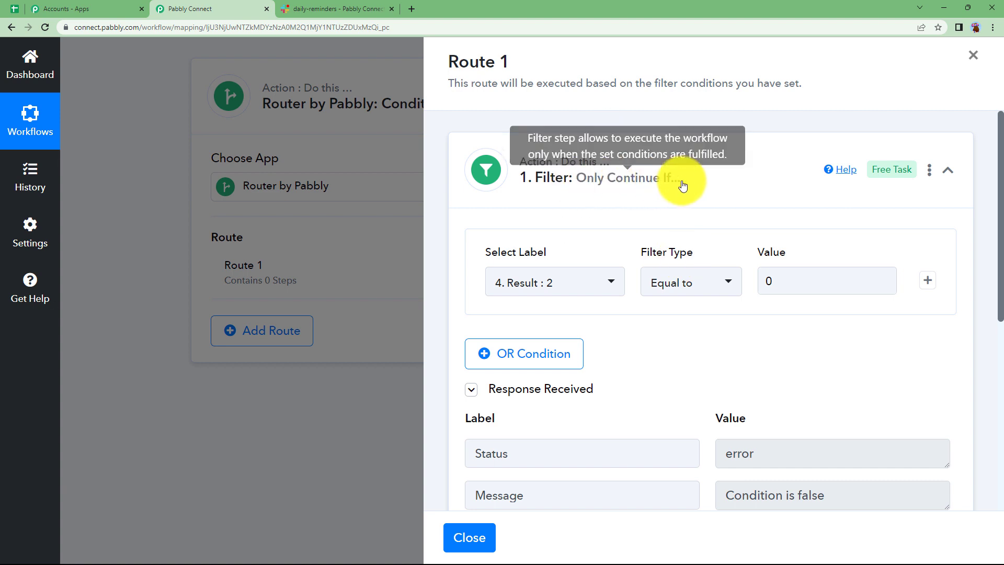
Add Slack as the action after Route 1's filter, with Send Channel Message as the action event
{"action": "scroll", "coordinate": [832, 309], "scroll_direction": "down", "scroll_amount": 7}
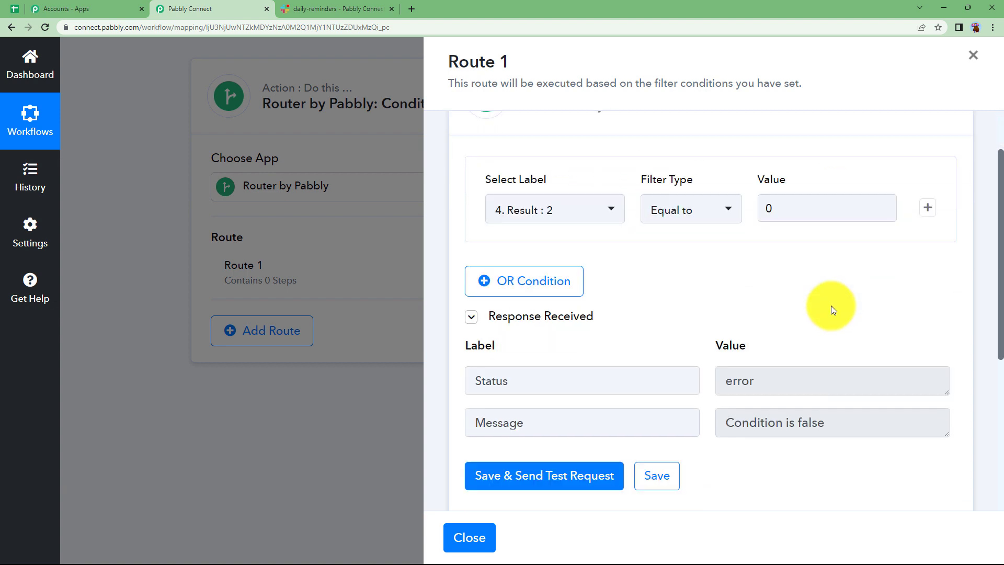
{"action": "left_click", "coordinate": [711, 256]}
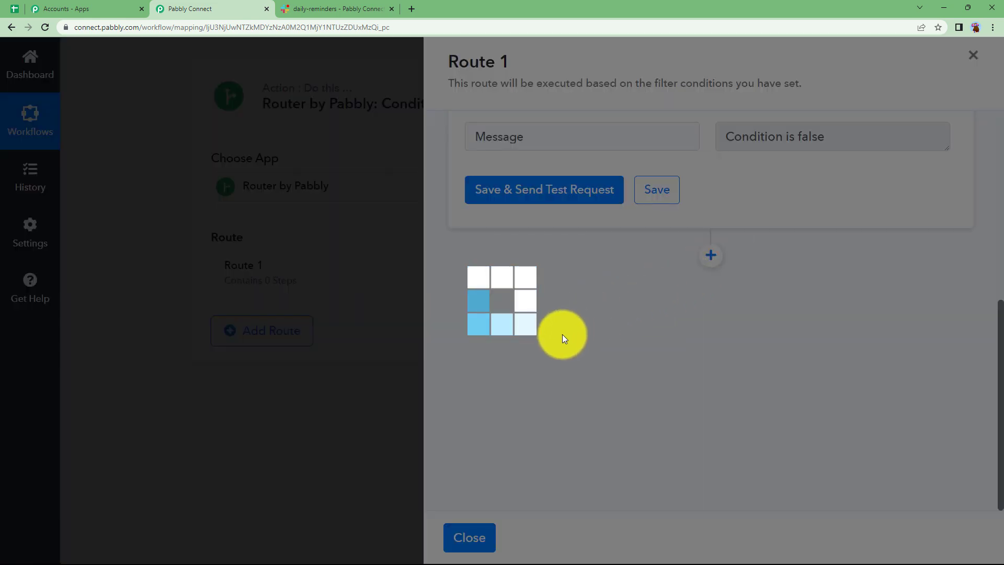
{"action": "type", "text": "slac"}
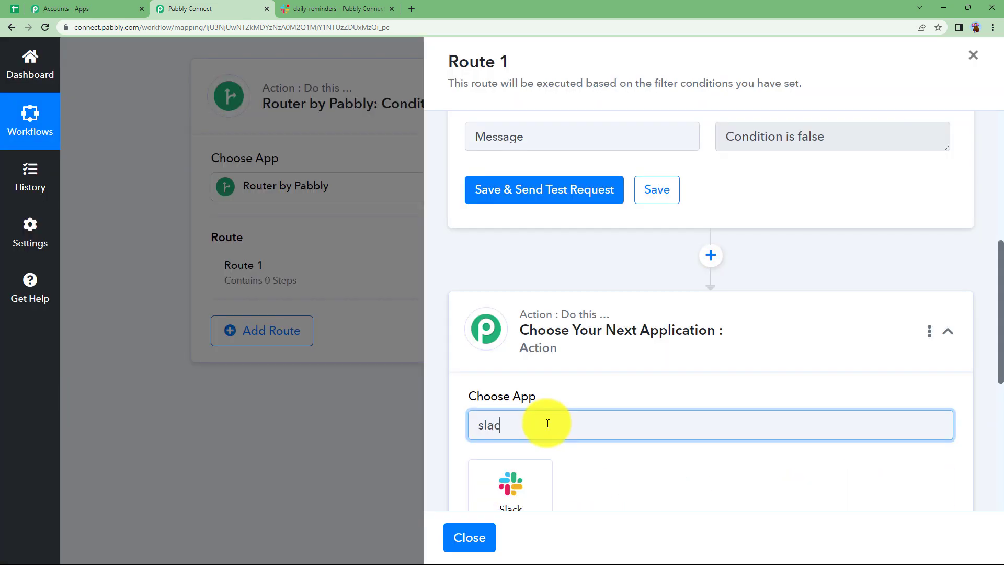
{"action": "left_click", "coordinate": [523, 471]}
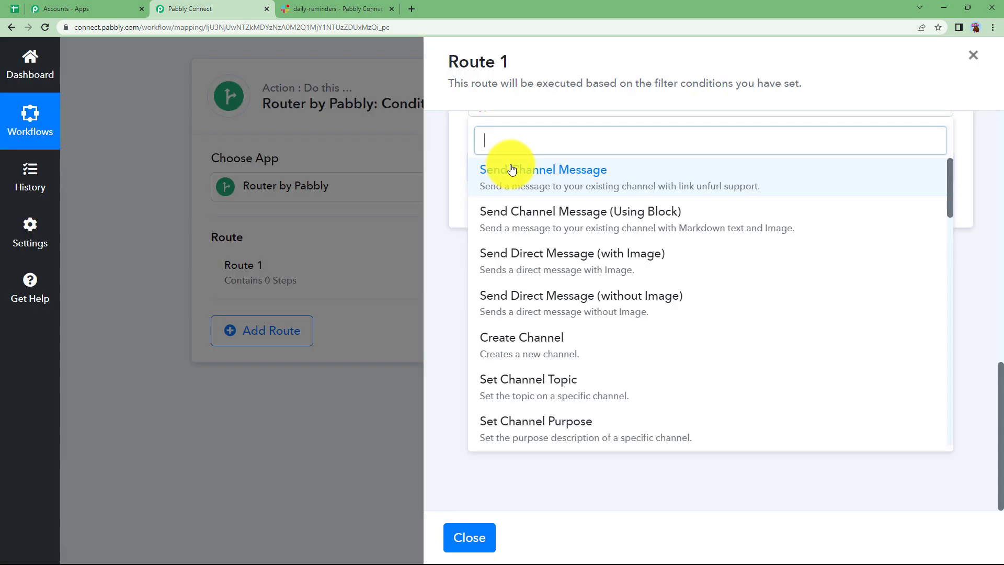
{"action": "left_click", "coordinate": [549, 172]}
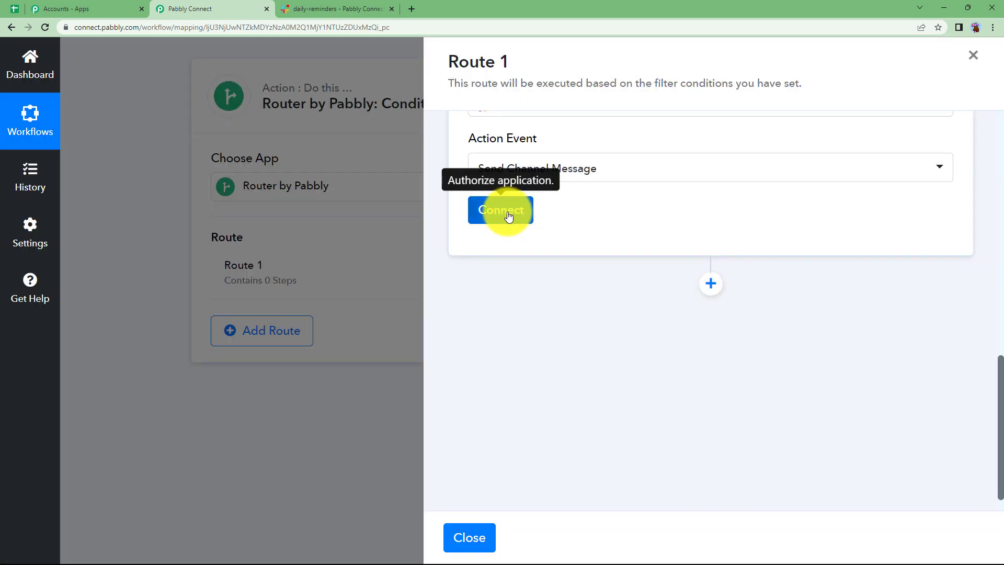
Start adding a new Slack connection for Route 1's Send Channel Message action
{"action": "left_click", "coordinate": [508, 214]}
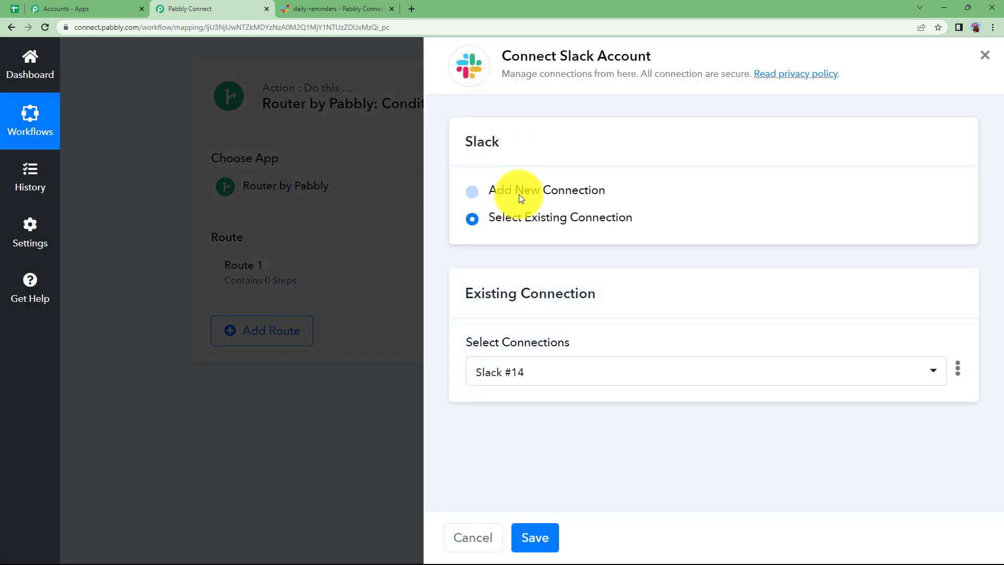
{"action": "left_click", "coordinate": [519, 193]}
{"action": "left_click", "coordinate": [566, 358]}
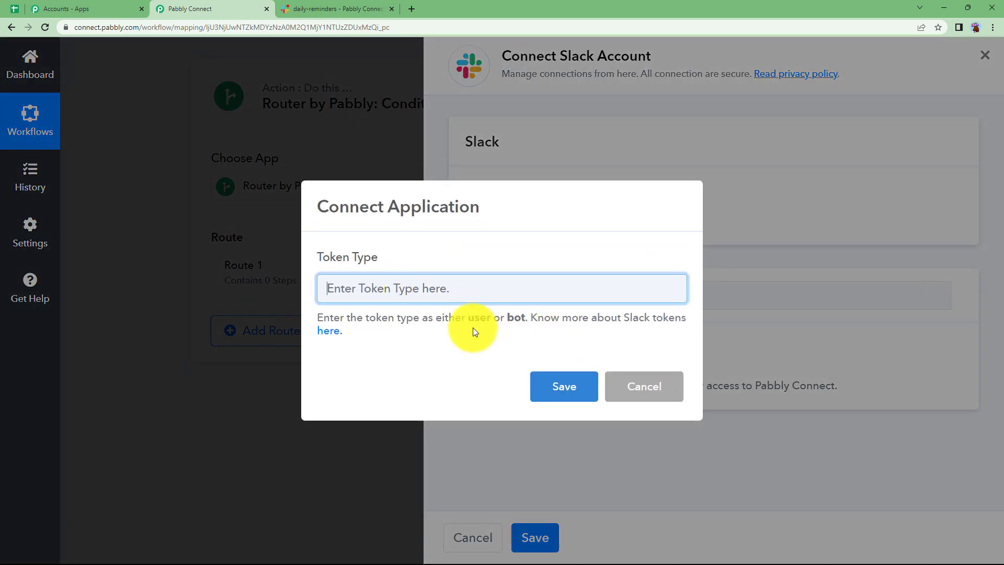
Open the Pabbly help thread on Slack tokens and review the permissions for user and bot tokens
{"action": "left_click", "coordinate": [335, 332]}
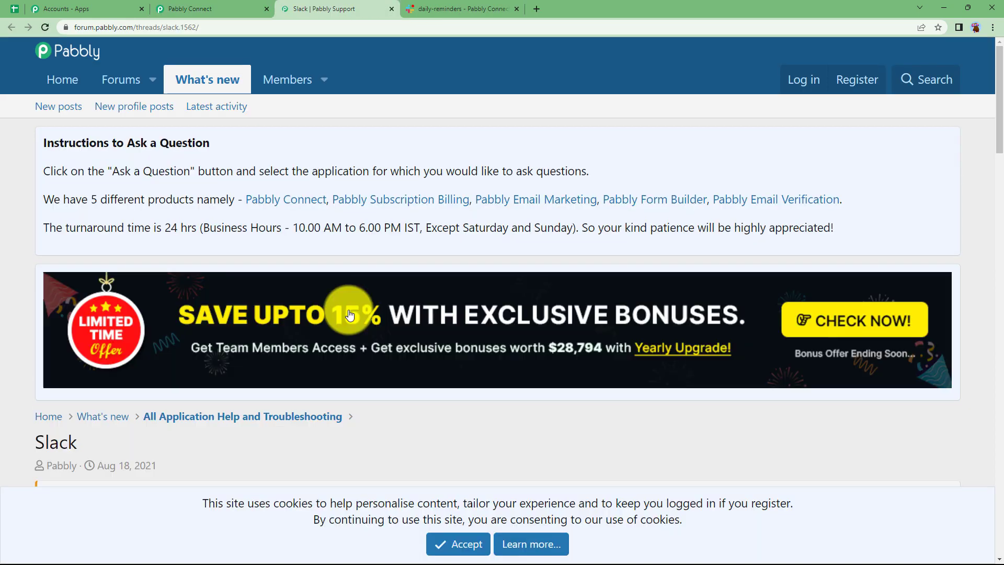
{"action": "scroll", "coordinate": [348, 314], "scroll_direction": "down", "scroll_amount": 15}
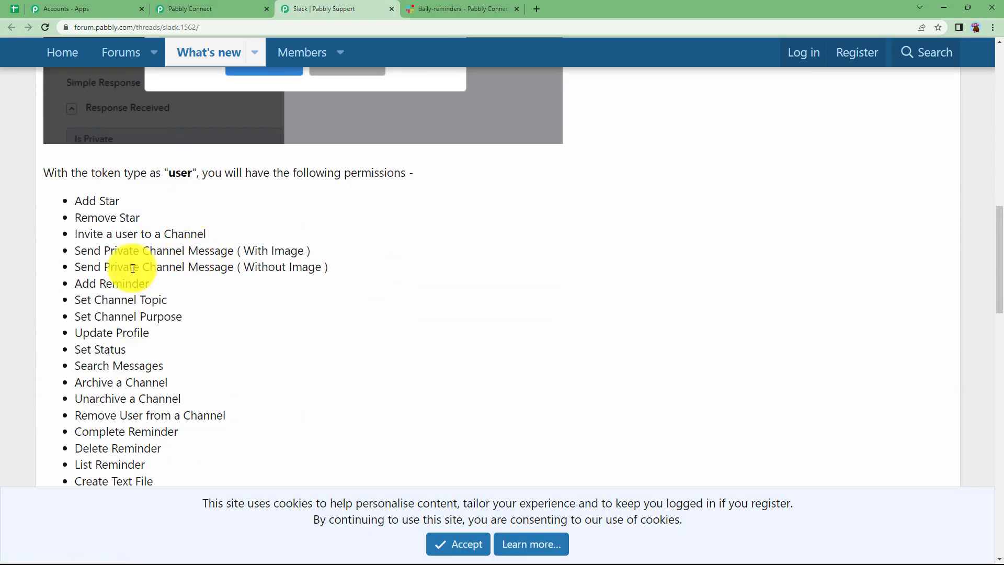
{"action": "scroll", "coordinate": [200, 297], "scroll_direction": "down", "scroll_amount": 12}
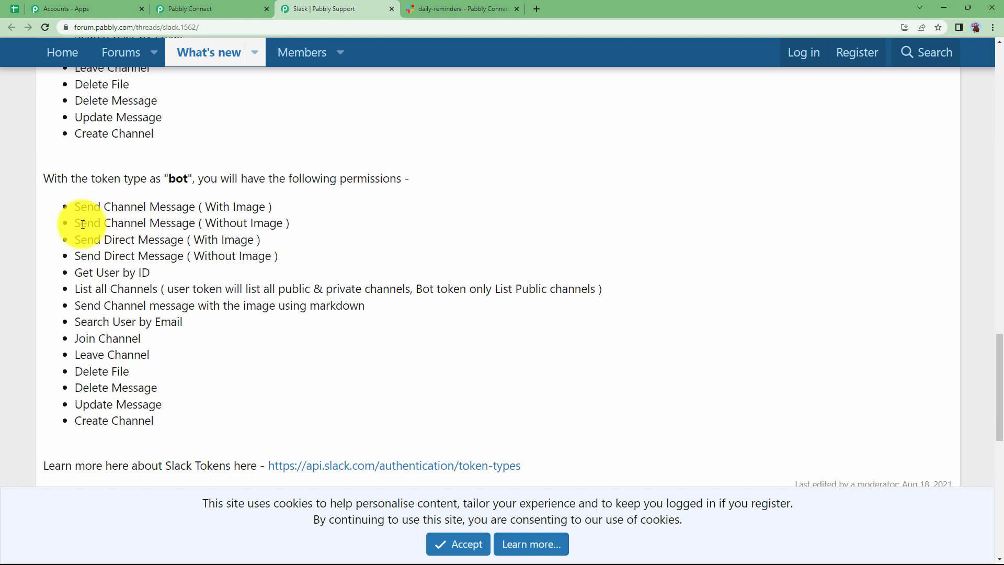
Return to Pabbly Connect, set the Slack token type to bot, and authorize access to the Pabbly Connect workspace
{"action": "left_click", "coordinate": [202, 8]}
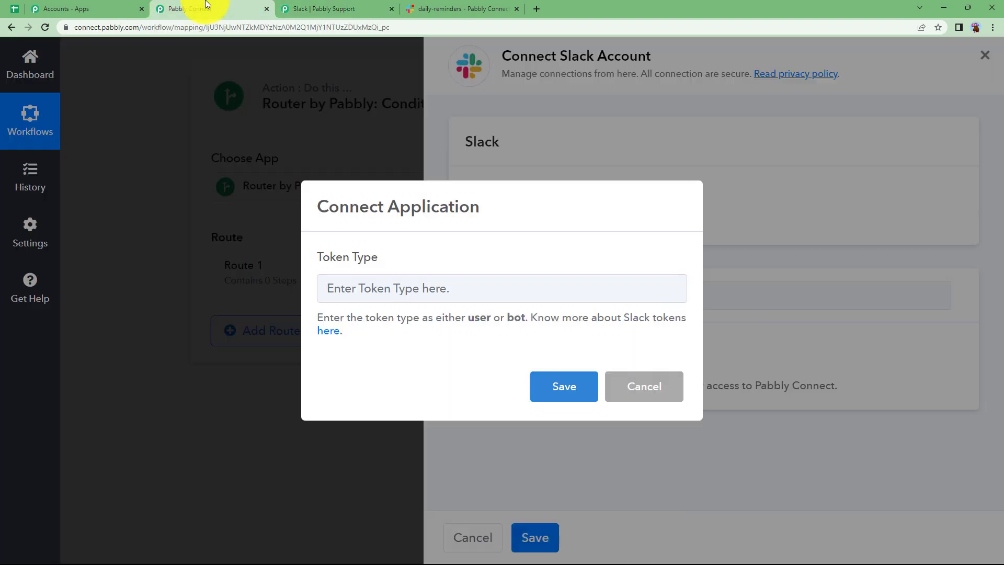
{"action": "left_click", "coordinate": [451, 289]}
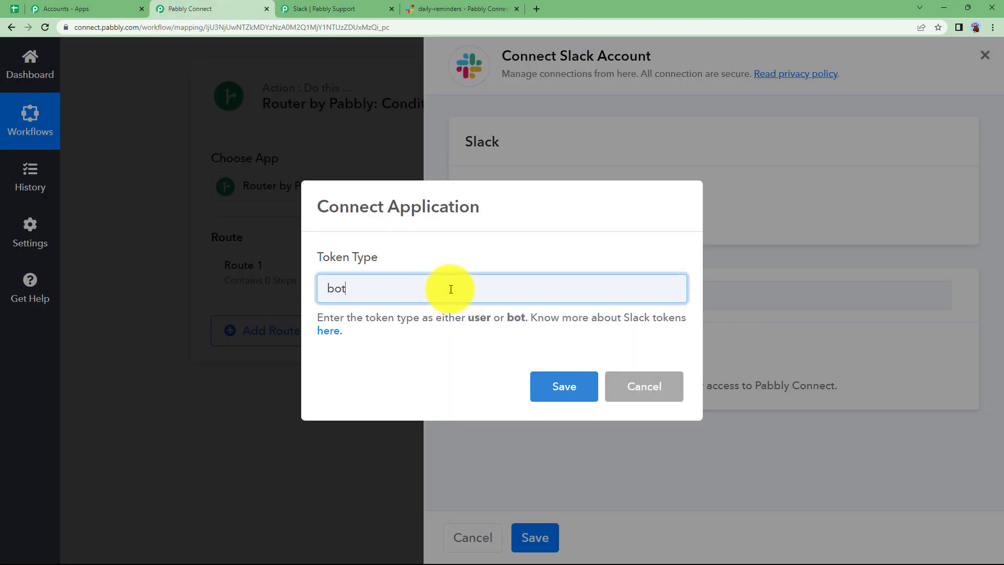
{"action": "left_click", "coordinate": [542, 384]}
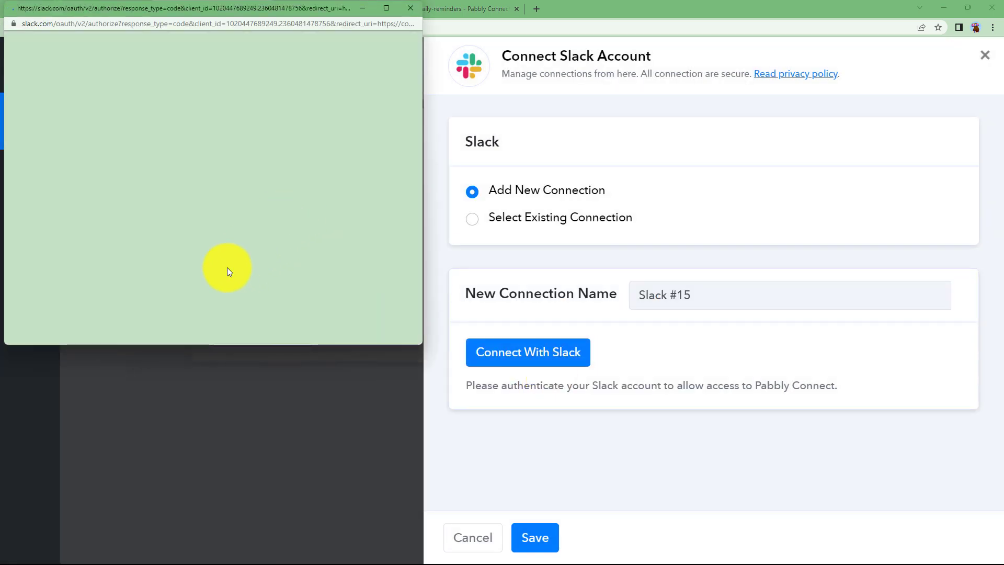
{"action": "scroll", "coordinate": [251, 232], "scroll_direction": "down", "scroll_amount": 8}
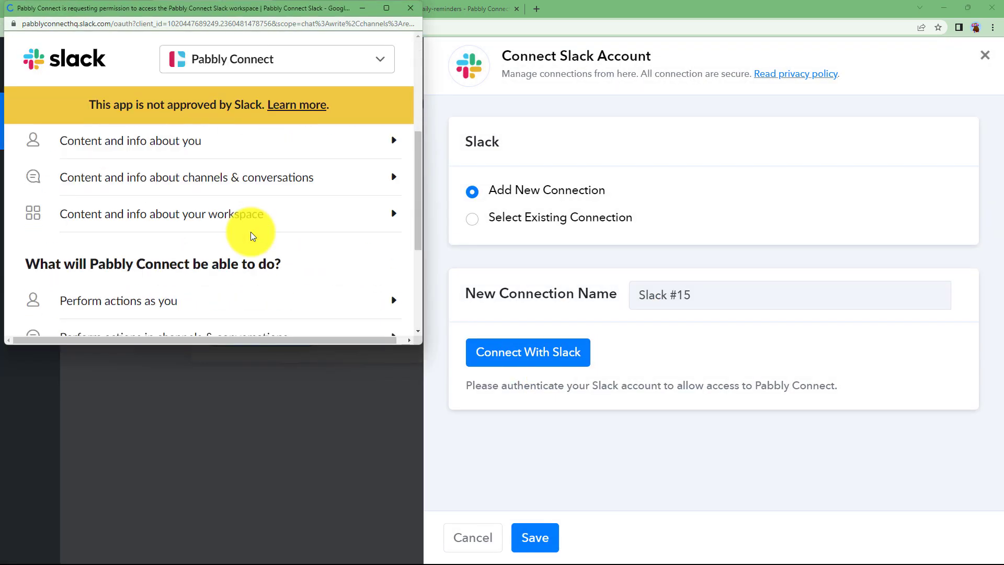
{"action": "left_click", "coordinate": [256, 254]}
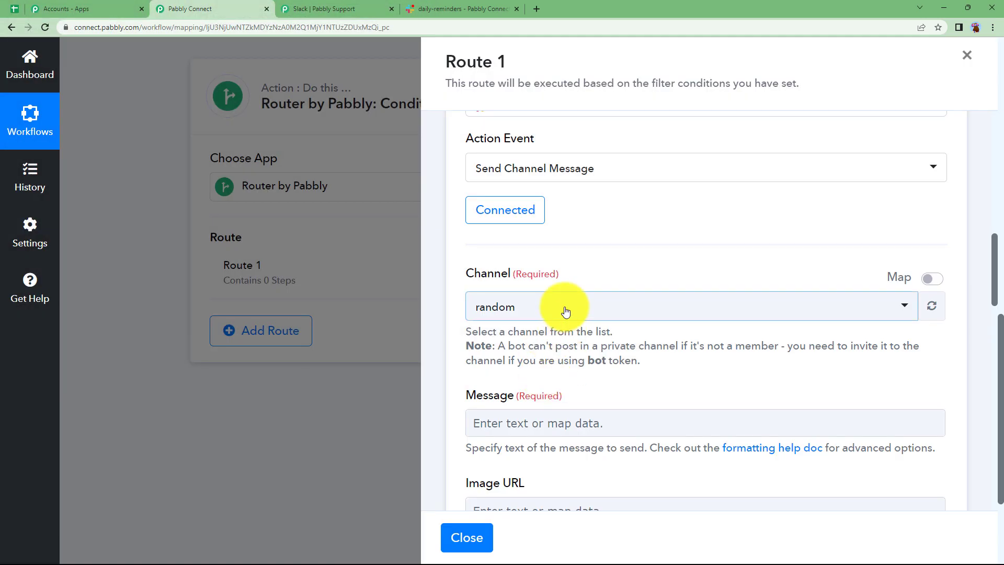
Select daily-reminders as the channel for Route 1's Slack message
{"action": "left_click", "coordinate": [439, 6]}
{"action": "left_click", "coordinate": [235, 8]}
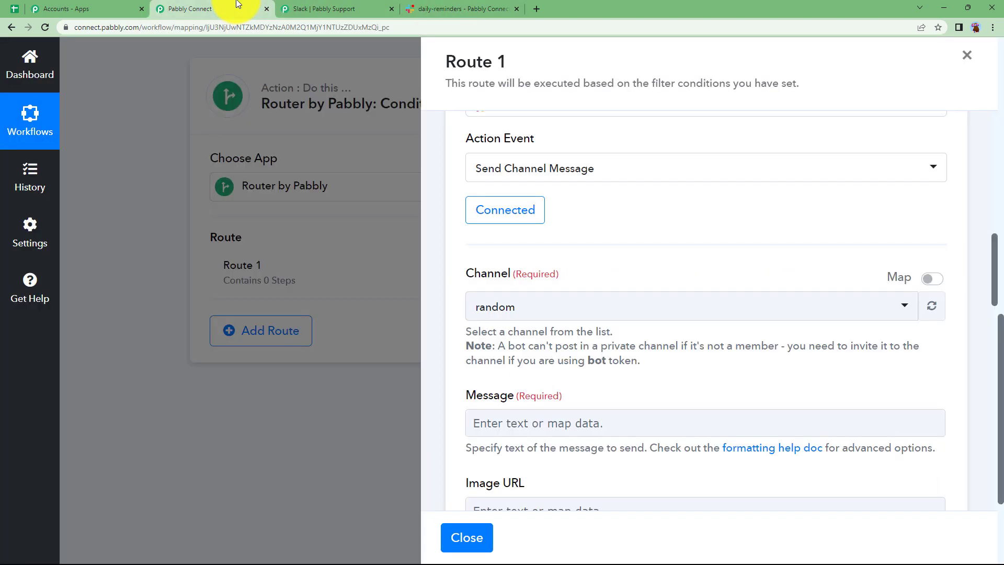
{"action": "left_click", "coordinate": [527, 307]}
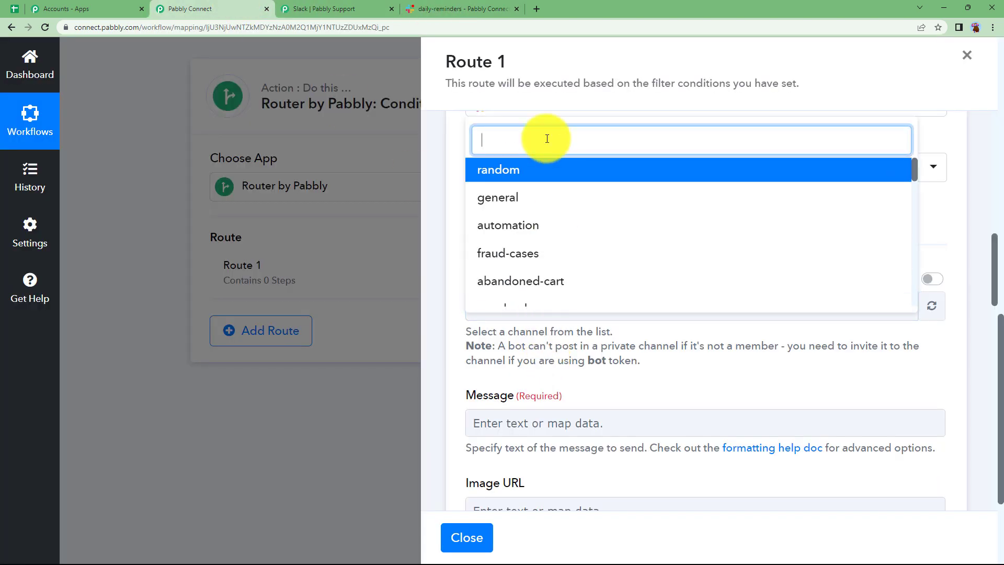
{"action": "type", "text": "dail"}
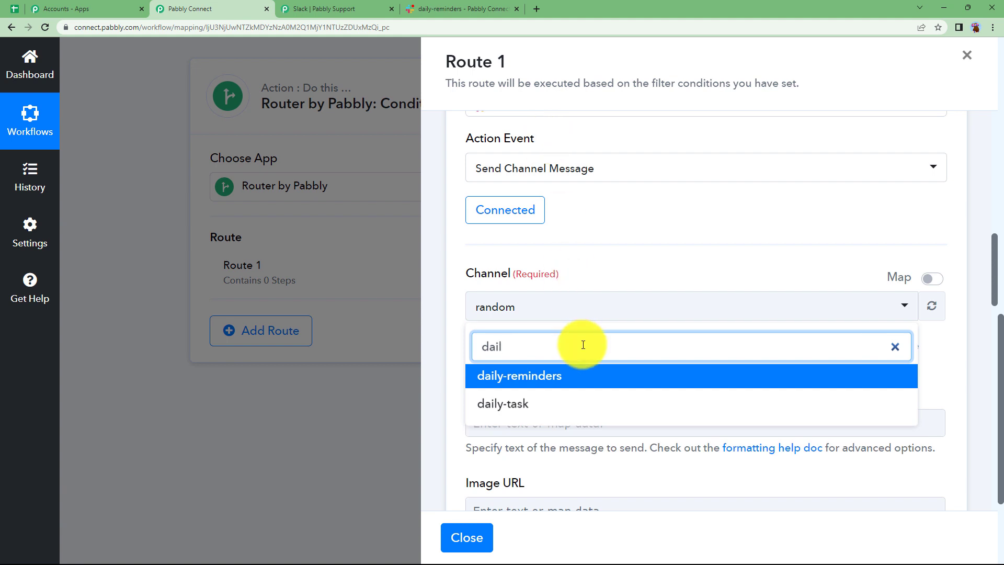
{"action": "left_click", "coordinate": [588, 378]}
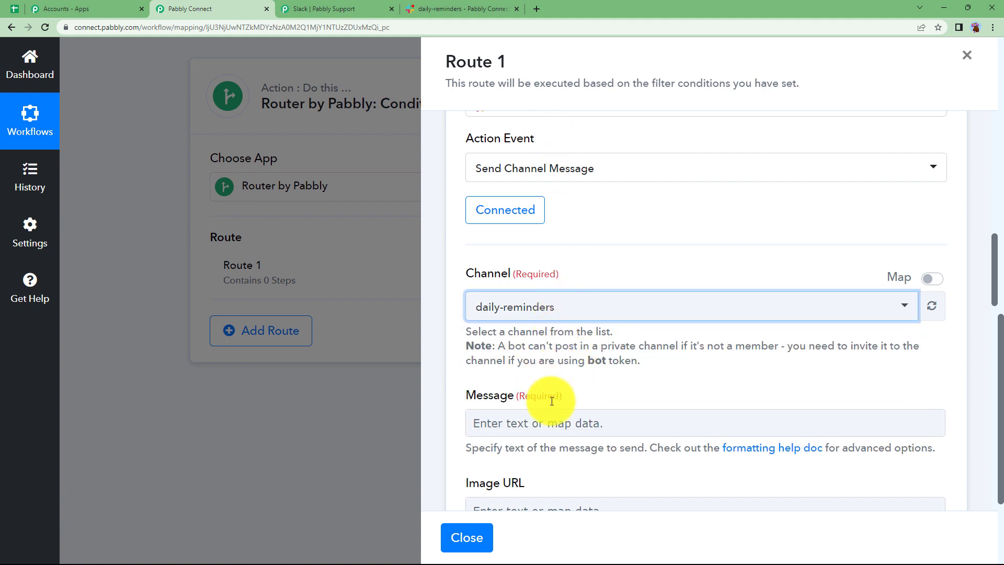
{"action": "left_click", "coordinate": [542, 426]}
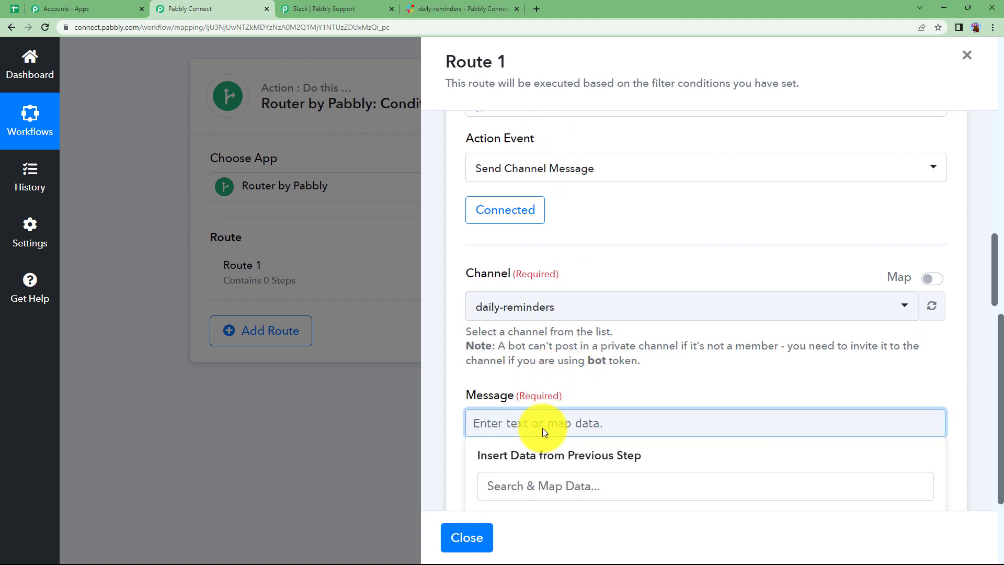
{"action": "type", "text": "@"}
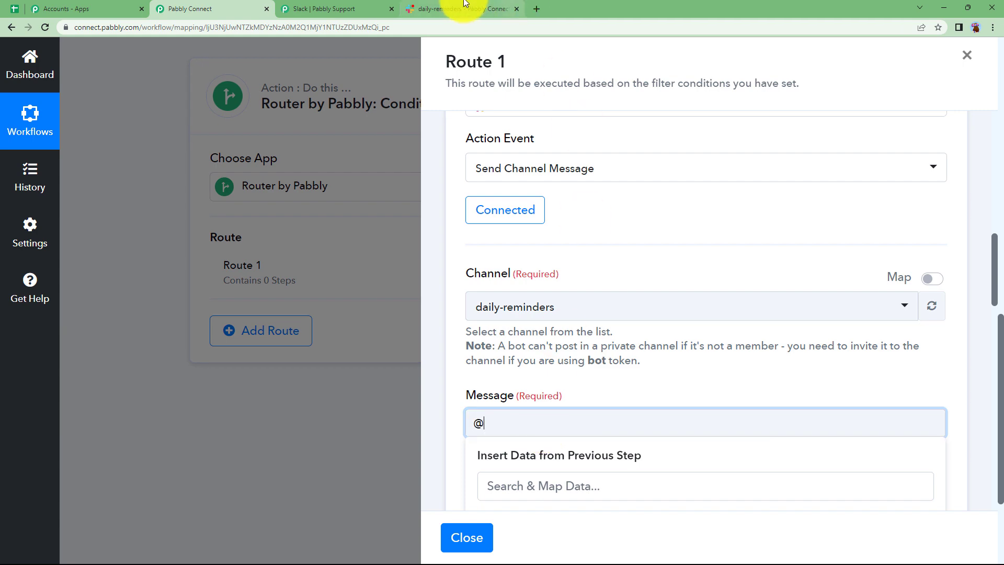
{"action": "left_click", "coordinate": [437, 8]}
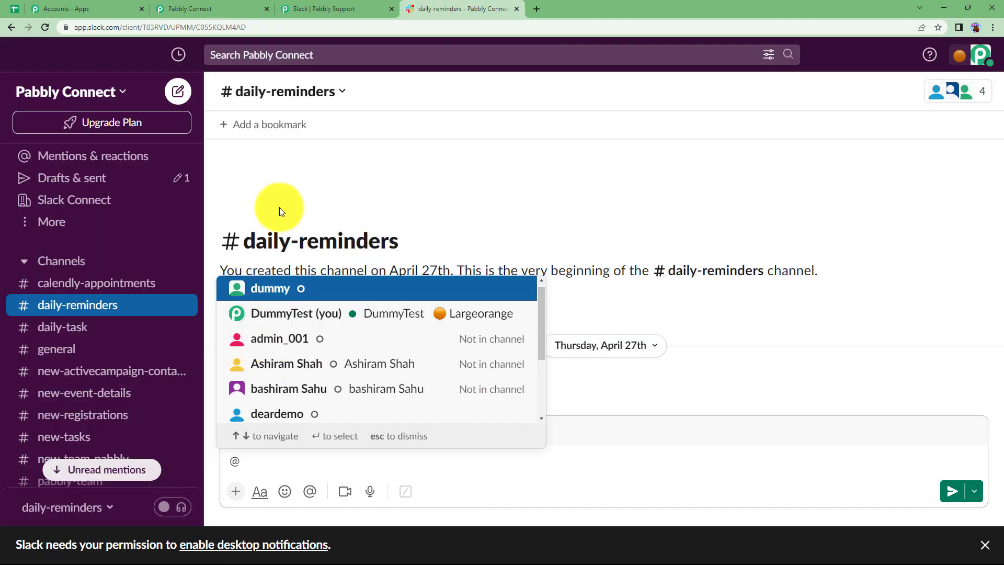
{"action": "left_click", "coordinate": [212, 6]}
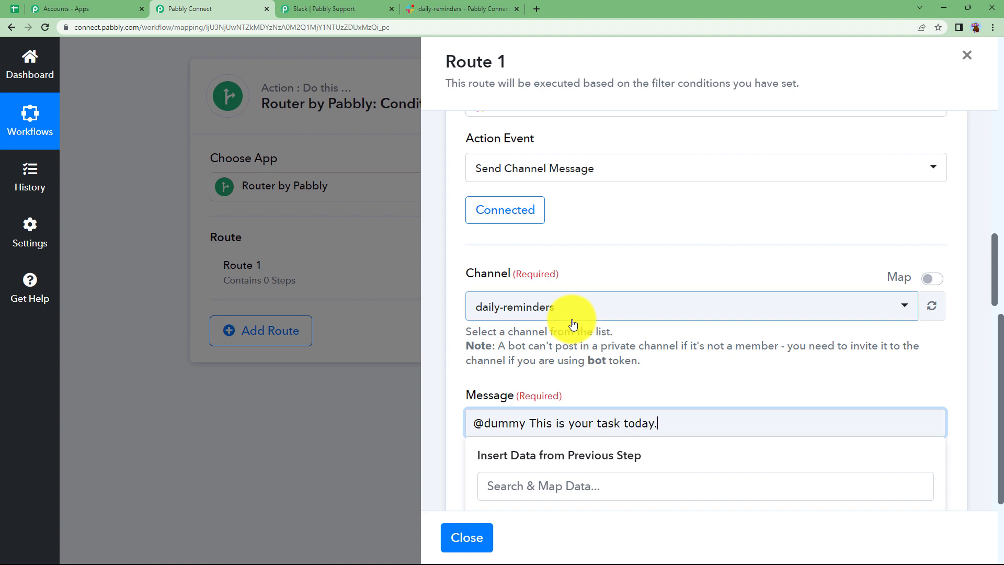
{"action": "left_click", "coordinate": [685, 394]}
{"action": "scroll", "coordinate": [630, 352], "scroll_direction": "down", "scroll_amount": 3}
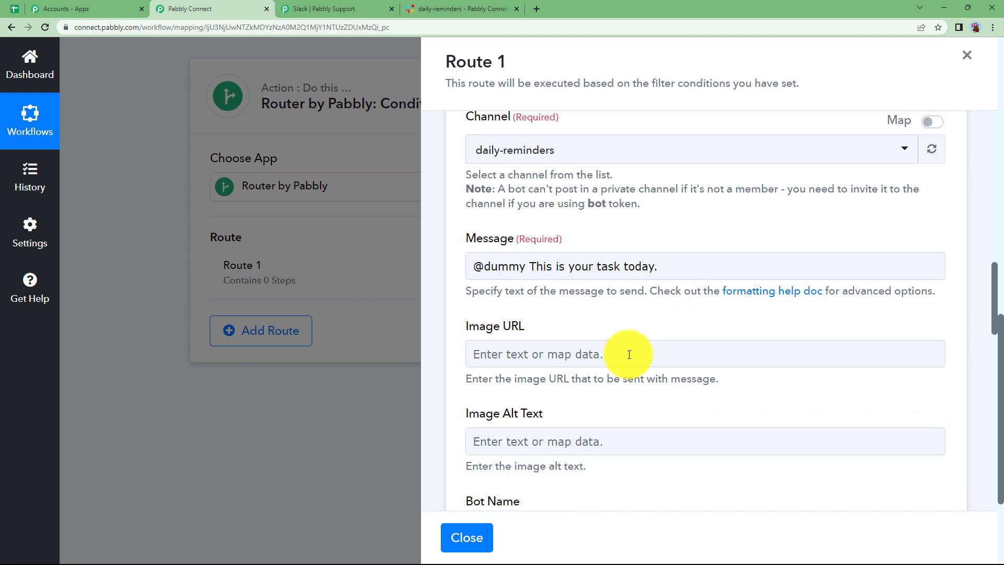
{"action": "scroll", "coordinate": [629, 354], "scroll_direction": "down", "scroll_amount": 2}
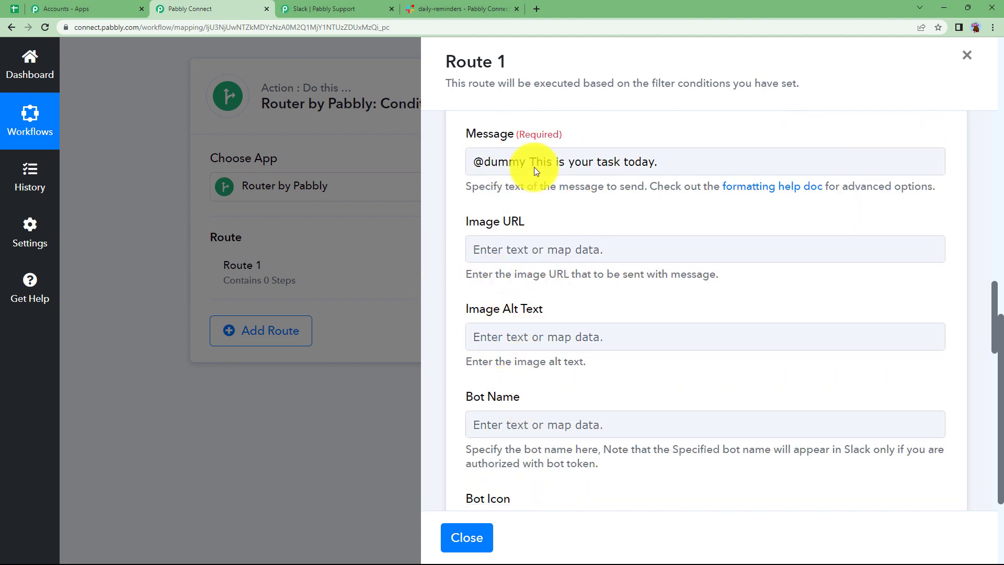
{"action": "left_click", "coordinate": [504, 167]}
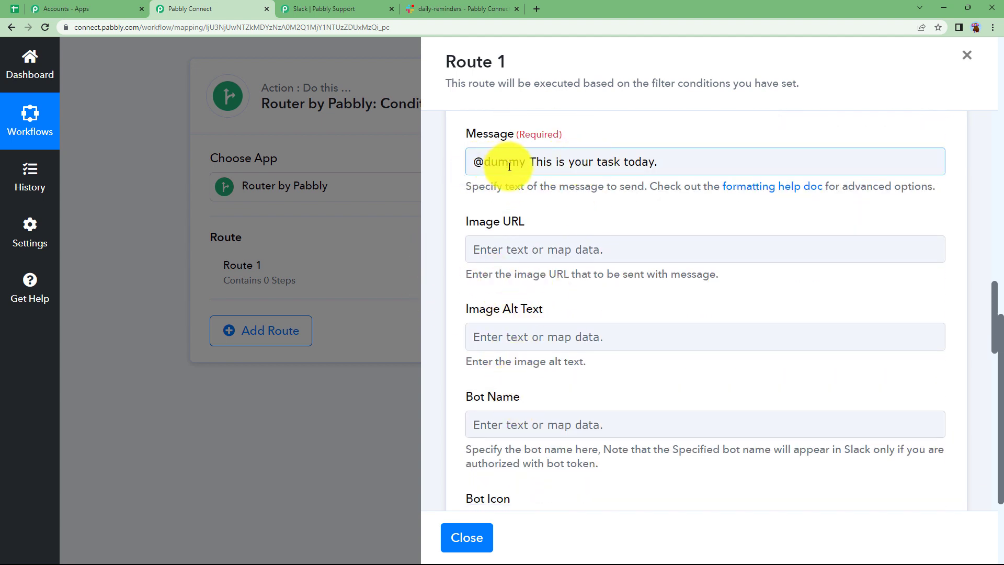
{"action": "scroll", "coordinate": [545, 205], "scroll_direction": "up", "scroll_amount": 2}
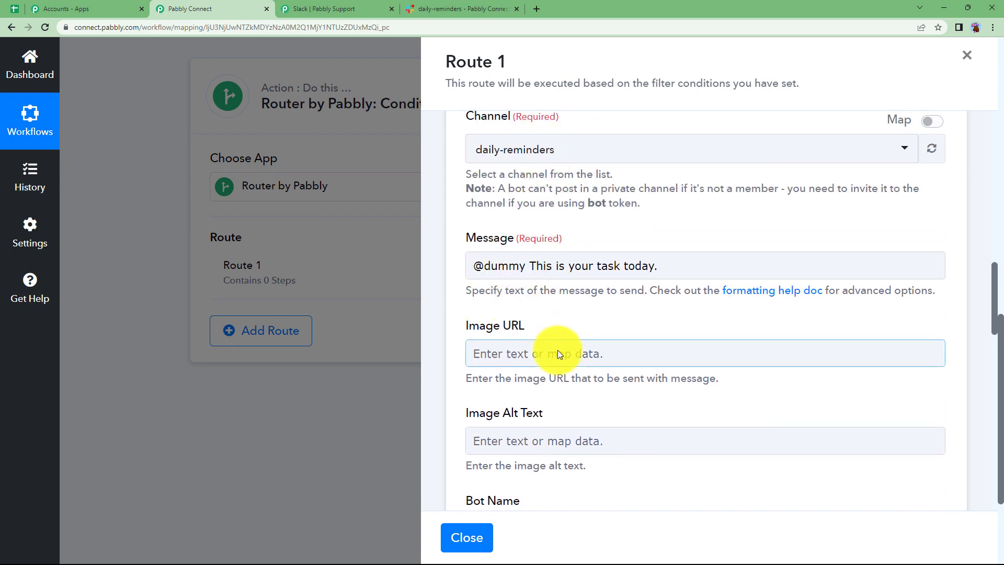
Save Route 1's Slack action, send a test request, and close the route
{"action": "scroll", "coordinate": [554, 348], "scroll_direction": "down", "scroll_amount": 10}
{"action": "scroll", "coordinate": [557, 357], "scroll_direction": "down", "scroll_amount": 6}
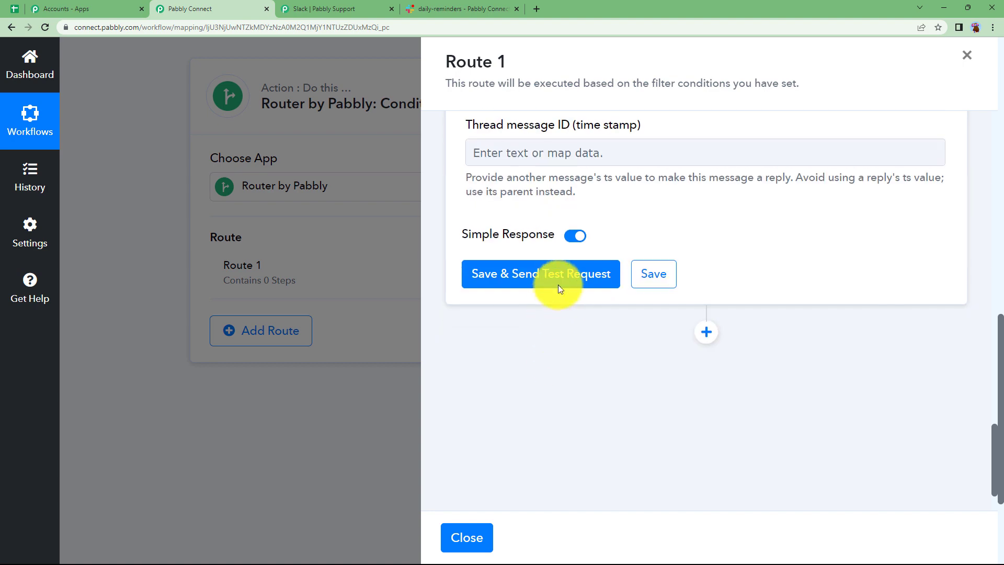
{"action": "left_click", "coordinate": [558, 283]}
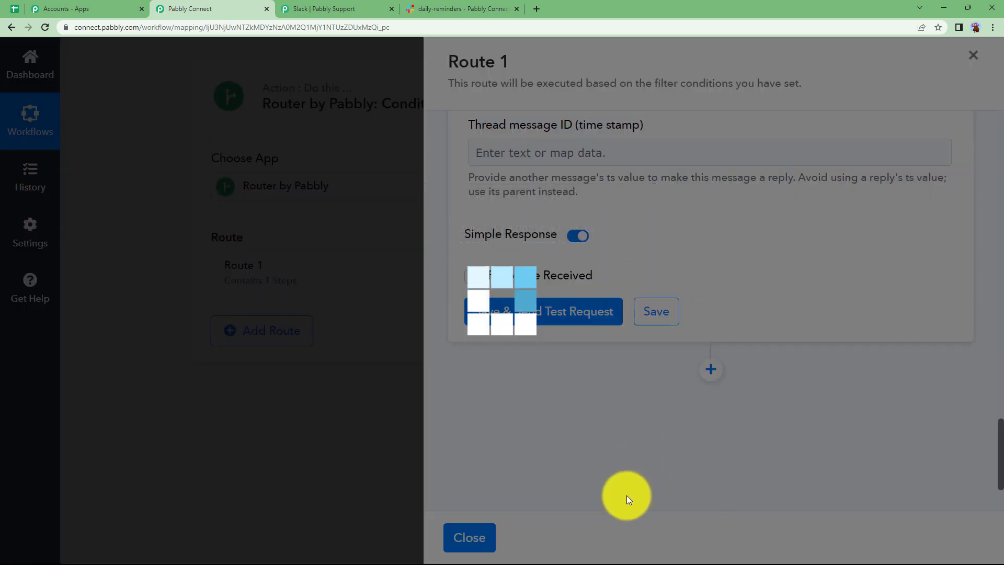
{"action": "scroll", "coordinate": [738, 464], "scroll_direction": "down", "scroll_amount": 3}
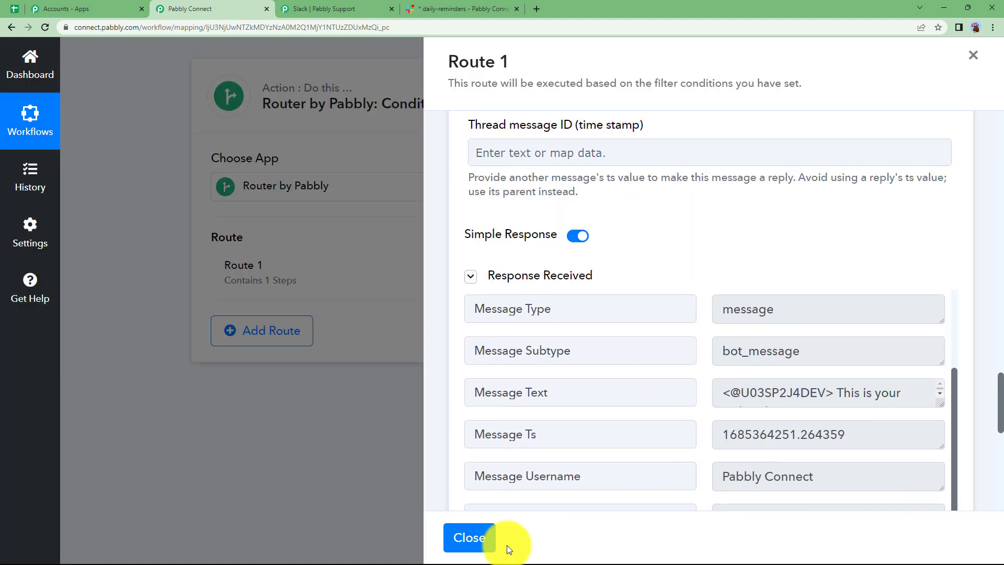
{"action": "left_click", "coordinate": [491, 539]}
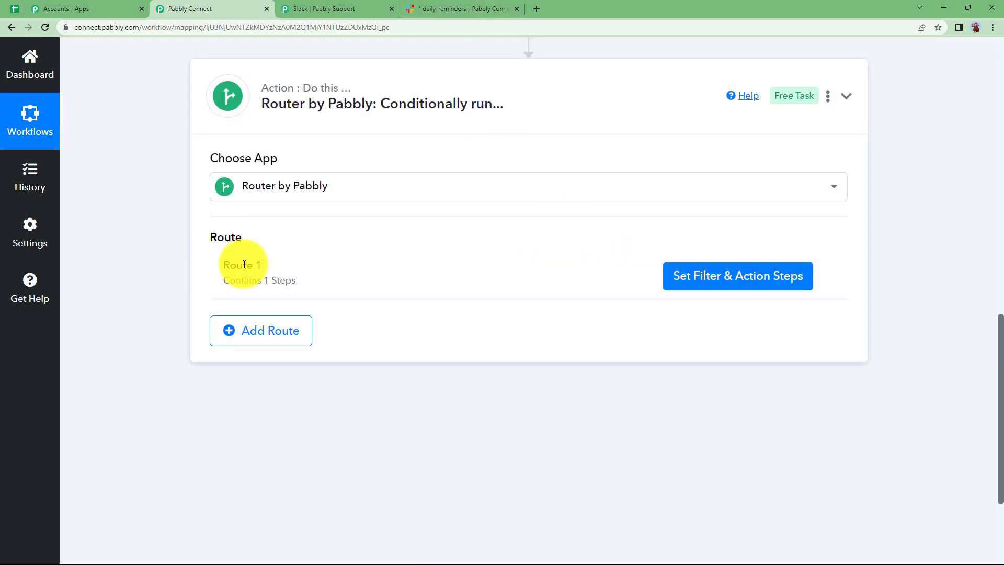
Check the test message in Slack's daily-reminders channel and return to Pabbly Connect
{"action": "left_click", "coordinate": [469, 4]}
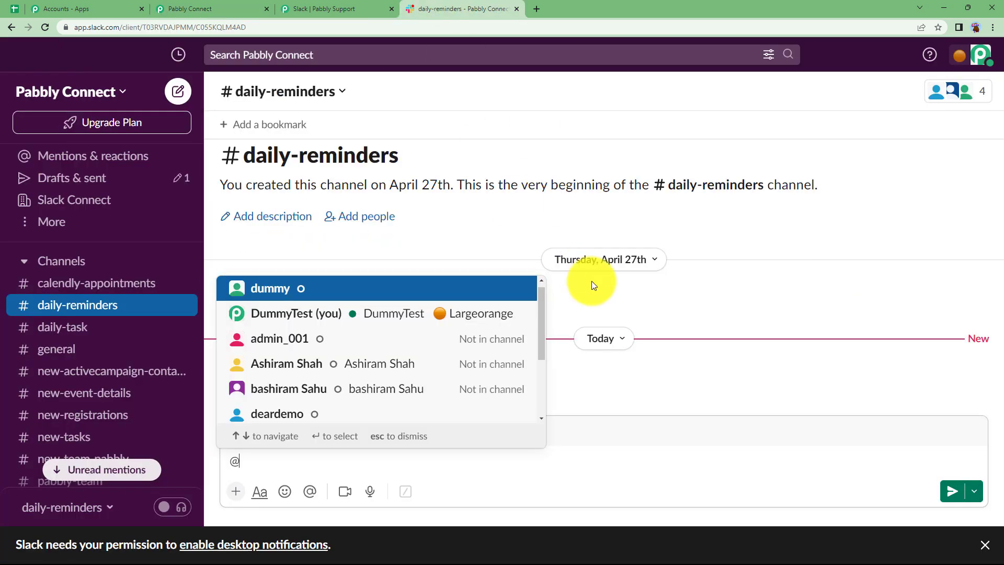
{"action": "left_click", "coordinate": [621, 313]}
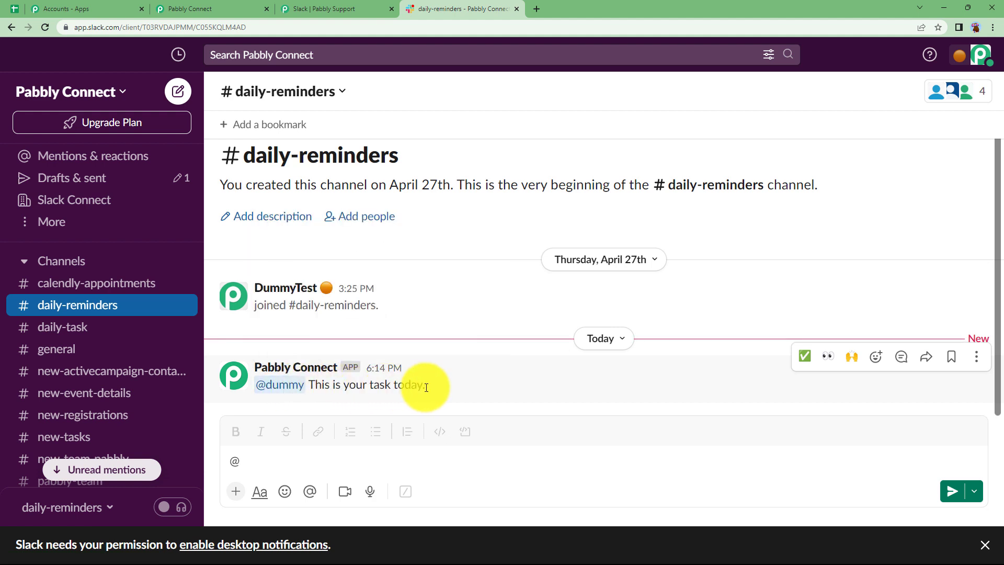
{"action": "left_click", "coordinate": [244, 8]}
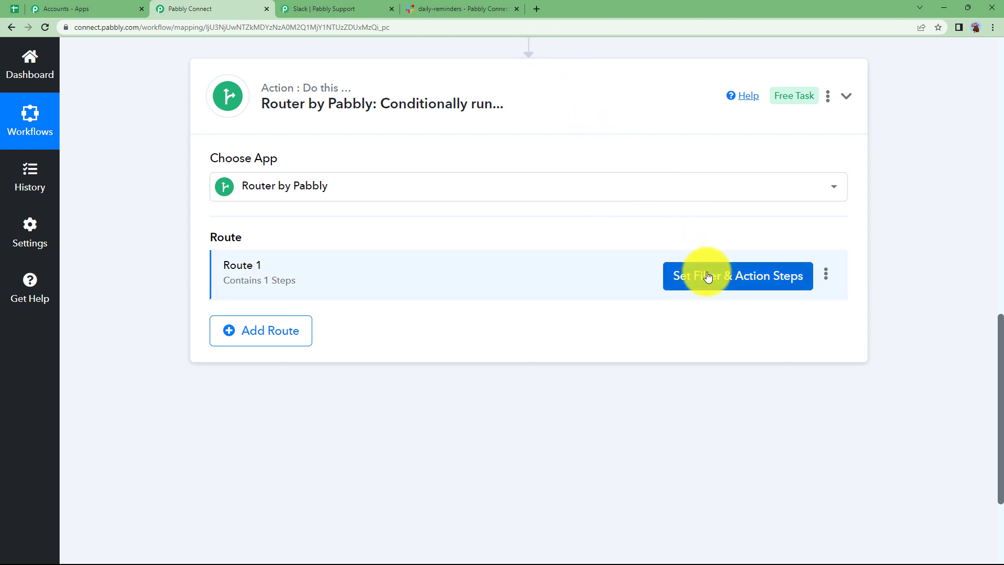
Clone Route 1 in the router, and clone the resulting copy to make a third route
{"action": "left_click", "coordinate": [827, 281]}
{"action": "left_click", "coordinate": [786, 316]}
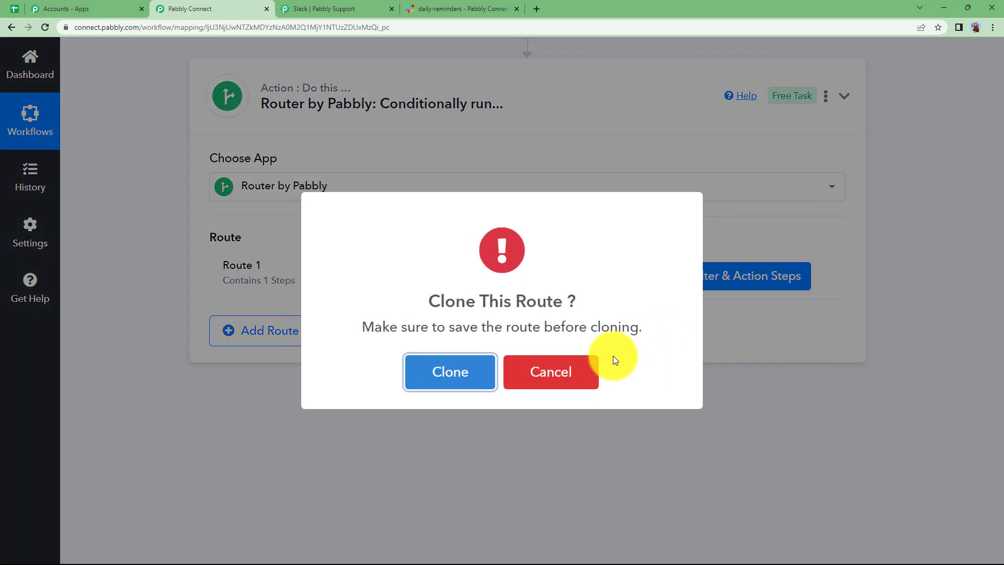
{"action": "left_click", "coordinate": [460, 379]}
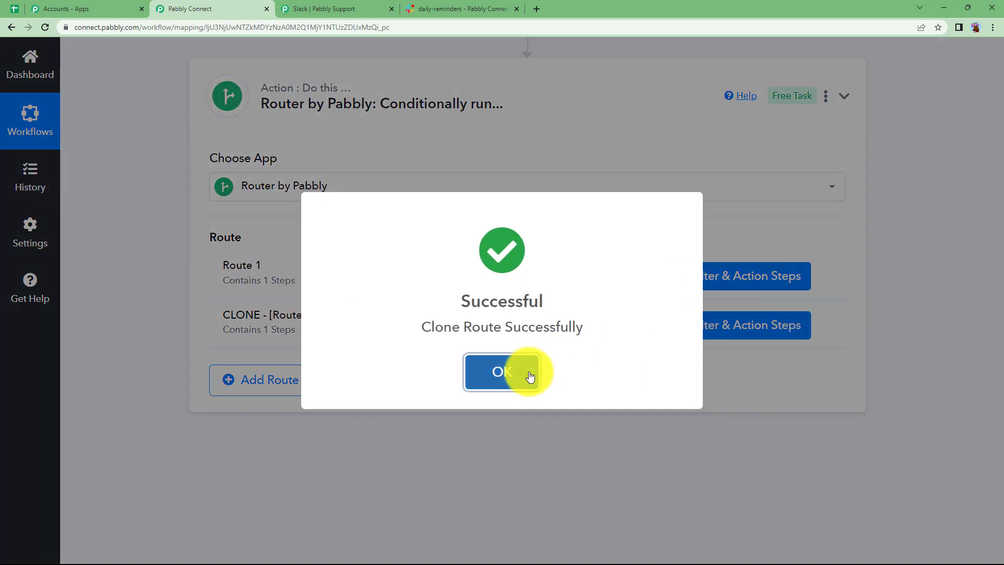
{"action": "left_click", "coordinate": [530, 376]}
{"action": "left_click", "coordinate": [827, 329]}
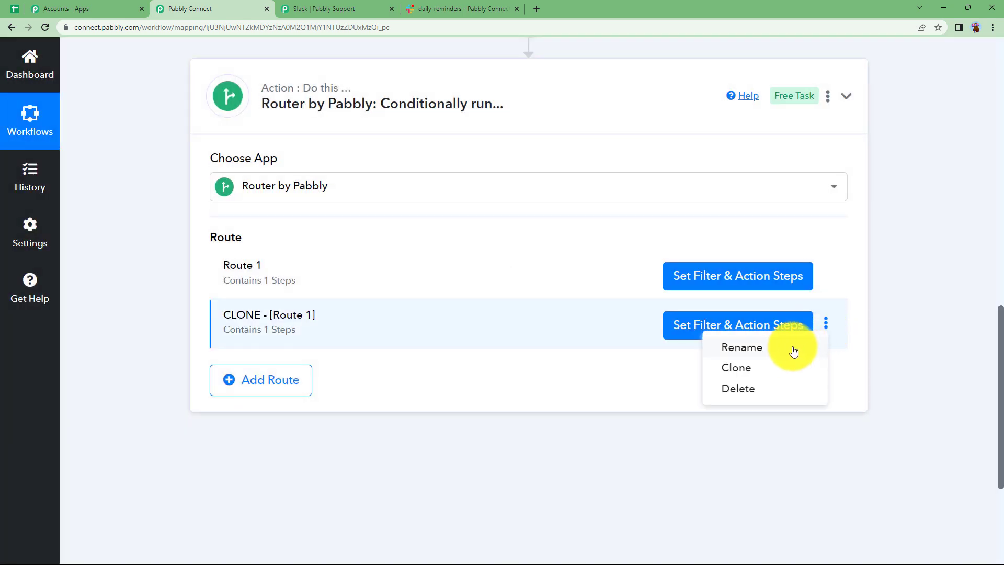
{"action": "left_click", "coordinate": [783, 364]}
{"action": "left_click", "coordinate": [481, 383]}
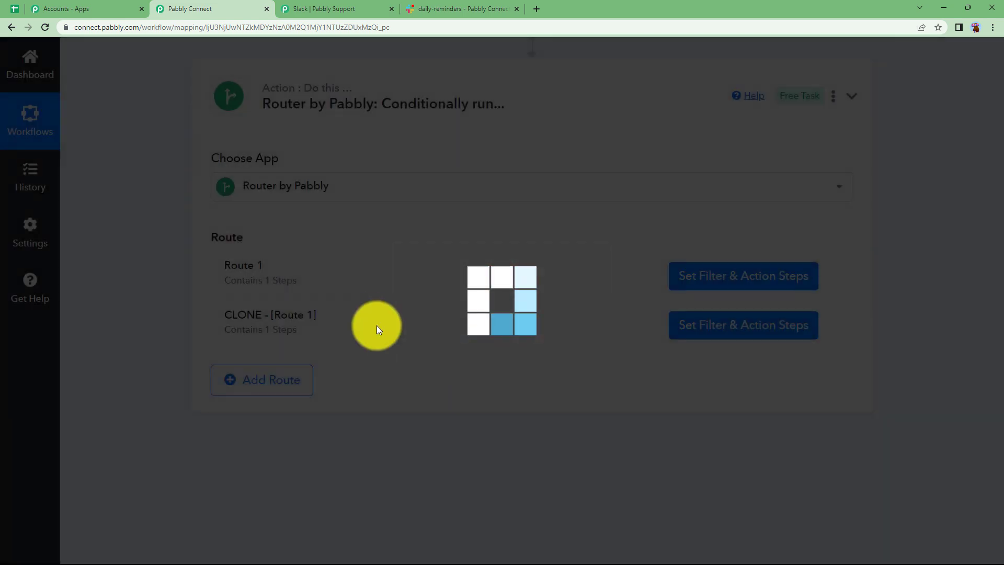
{"action": "left_click", "coordinate": [519, 381]}
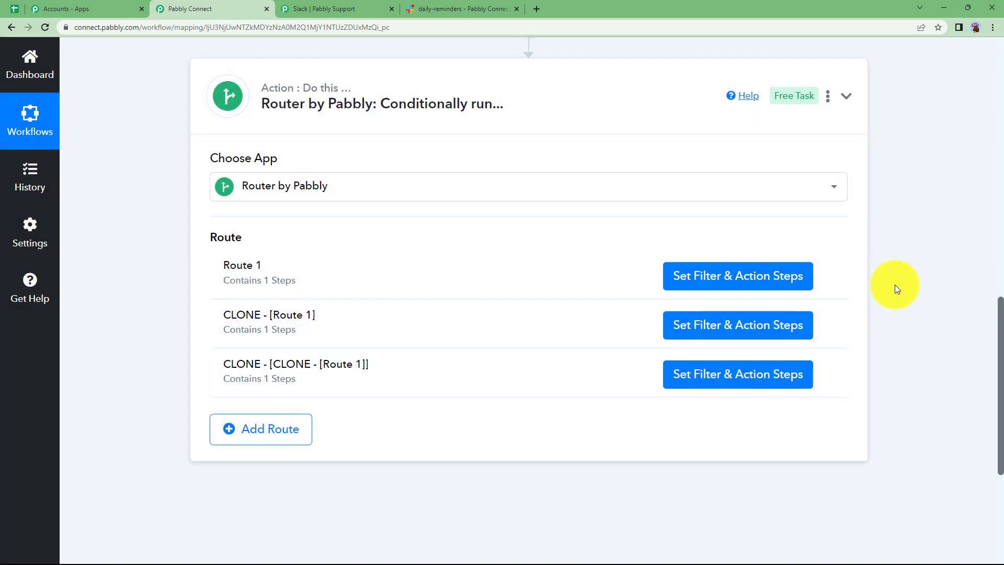
{"action": "left_click", "coordinate": [827, 274]}
{"action": "left_click", "coordinate": [742, 298]}
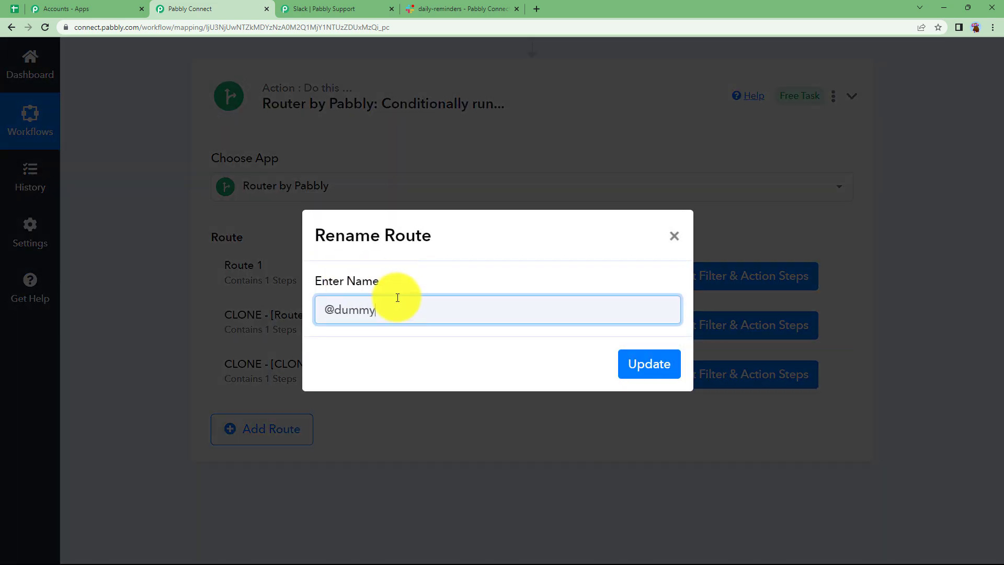
{"action": "left_click", "coordinate": [666, 373]}
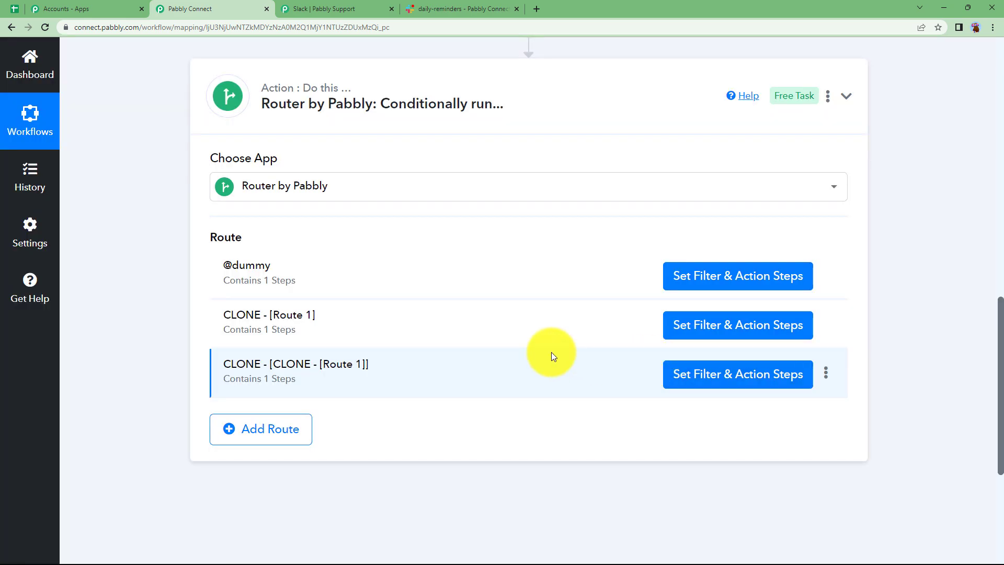
In the CLONE - [Route 1] route, set the filter to continue when Result equals 1, and save it with a test request
{"action": "left_click", "coordinate": [672, 330]}
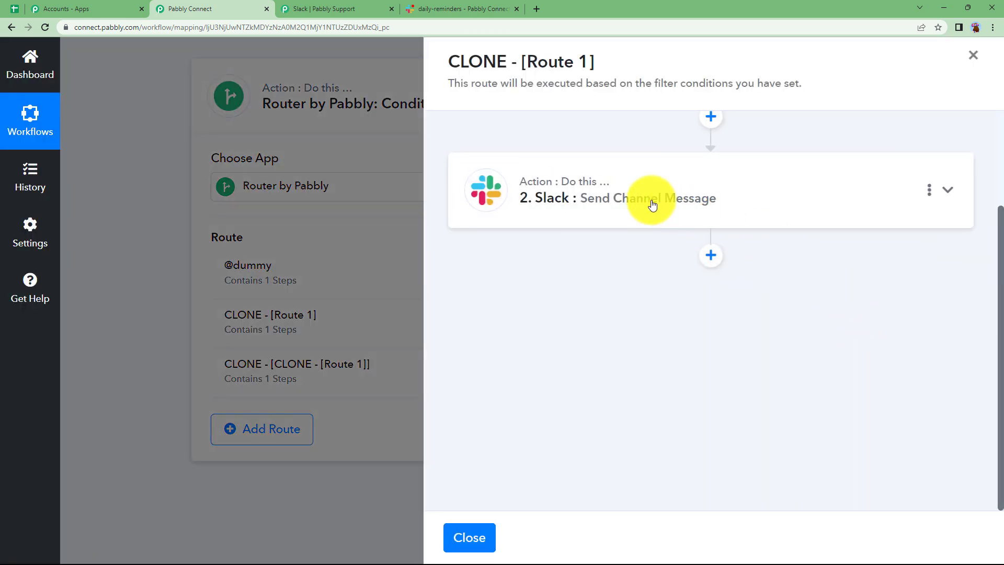
{"action": "scroll", "coordinate": [653, 220], "scroll_direction": "up", "scroll_amount": 3}
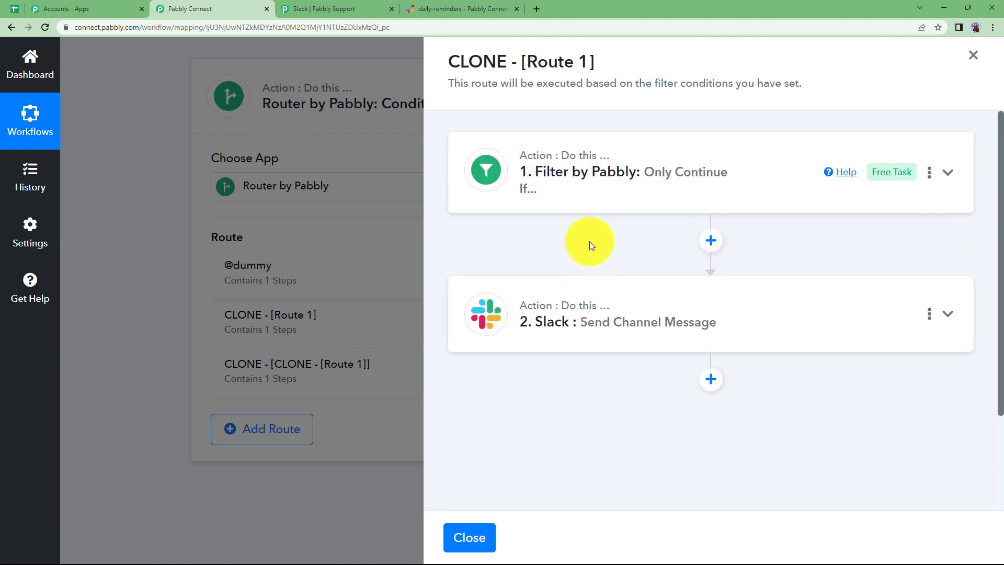
{"action": "left_click", "coordinate": [628, 157]}
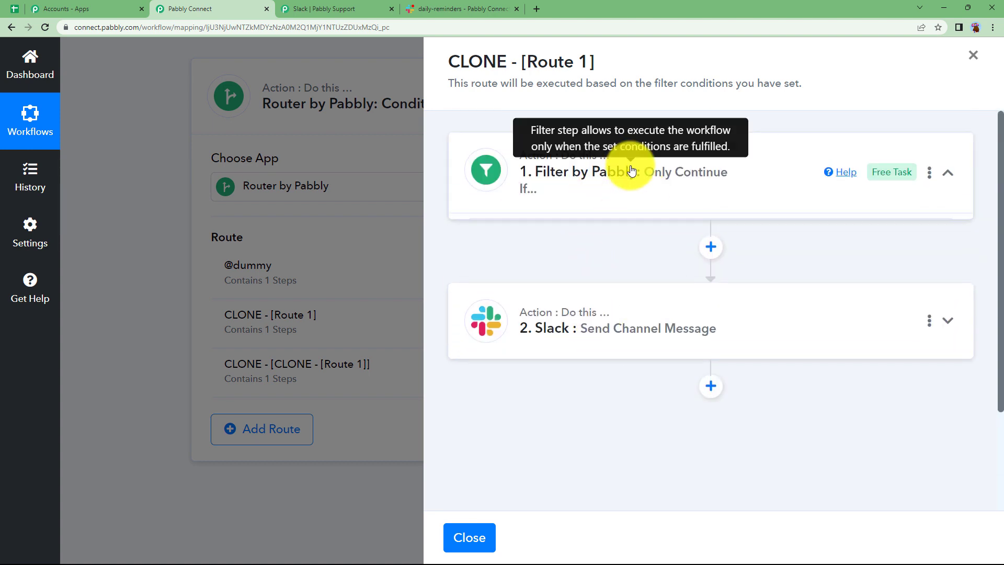
{"action": "left_click", "coordinate": [871, 281]}
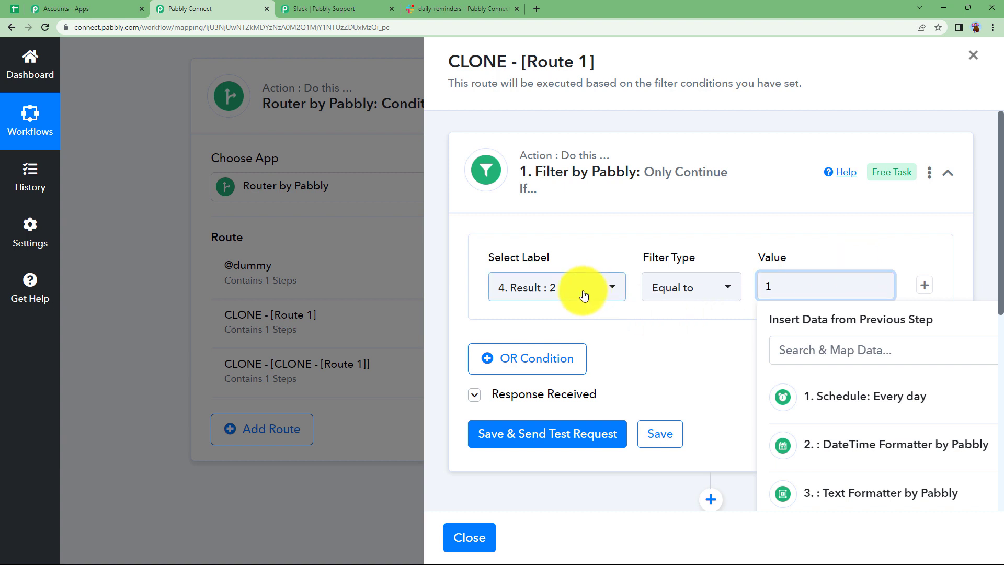
{"action": "left_click", "coordinate": [620, 446]}
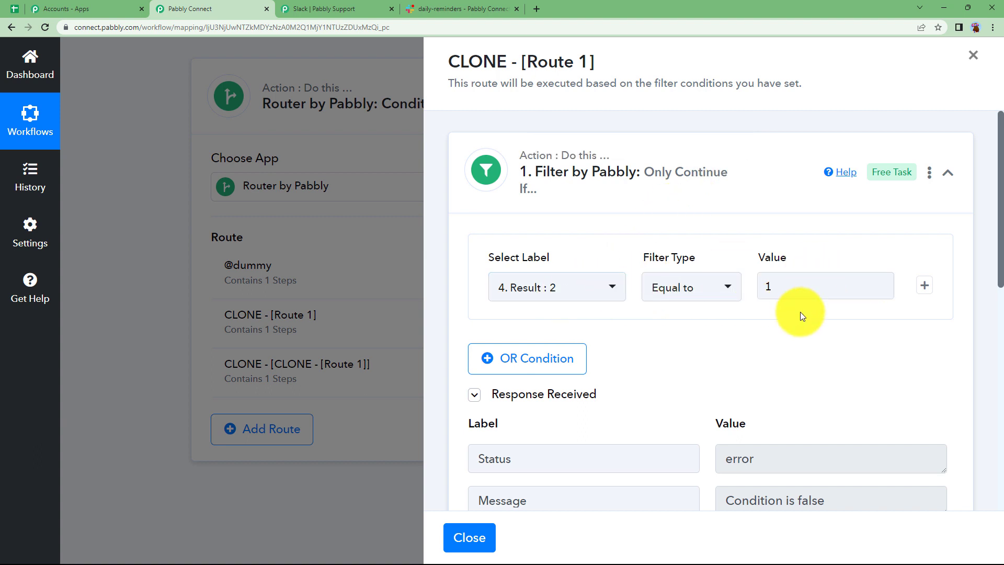
{"action": "left_click", "coordinate": [762, 207]}
{"action": "left_click", "coordinate": [674, 308]}
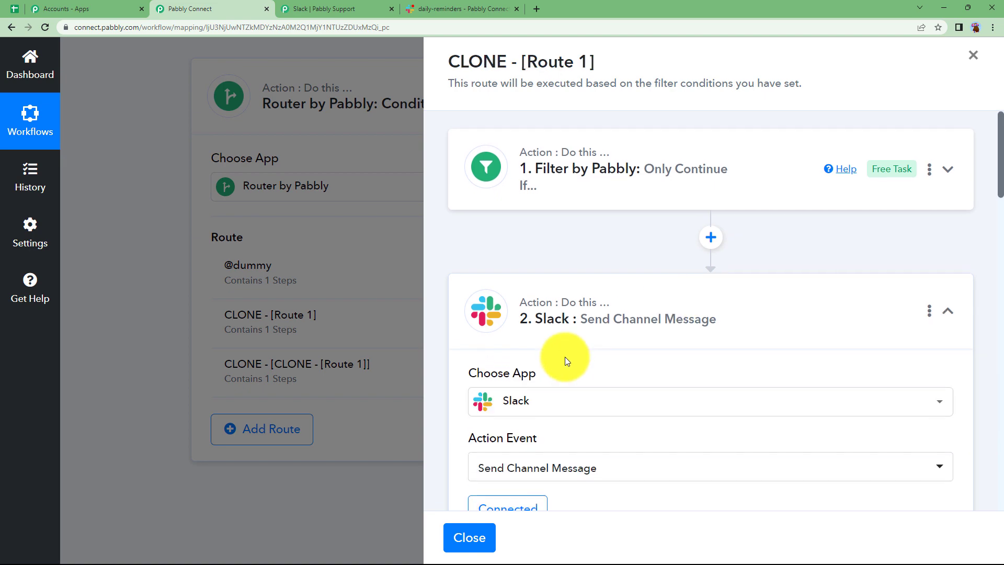
{"action": "scroll", "coordinate": [564, 357], "scroll_direction": "down", "scroll_amount": 2}
{"action": "scroll", "coordinate": [489, 414], "scroll_direction": "down", "scroll_amount": 6}
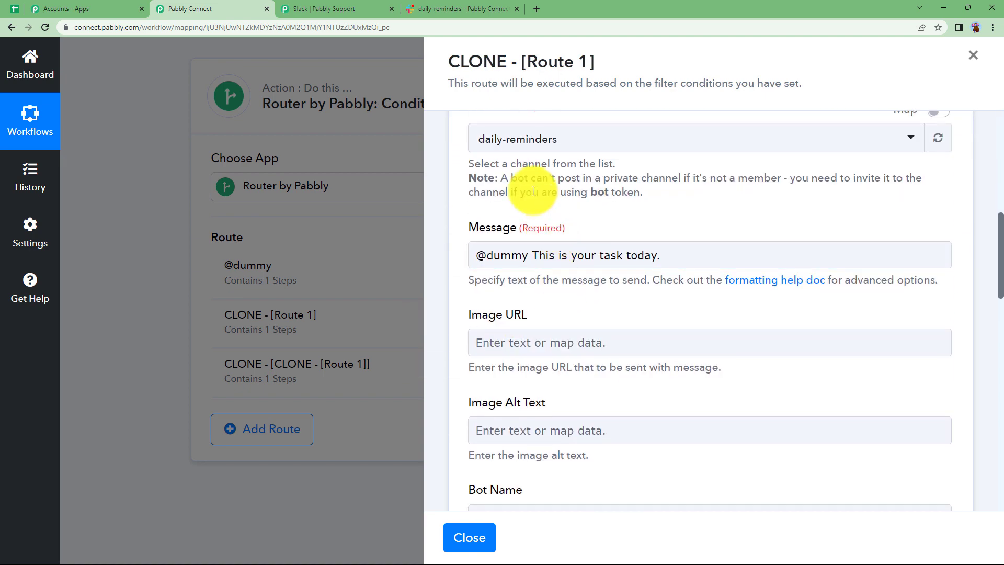
{"action": "left_click", "coordinate": [529, 256]}
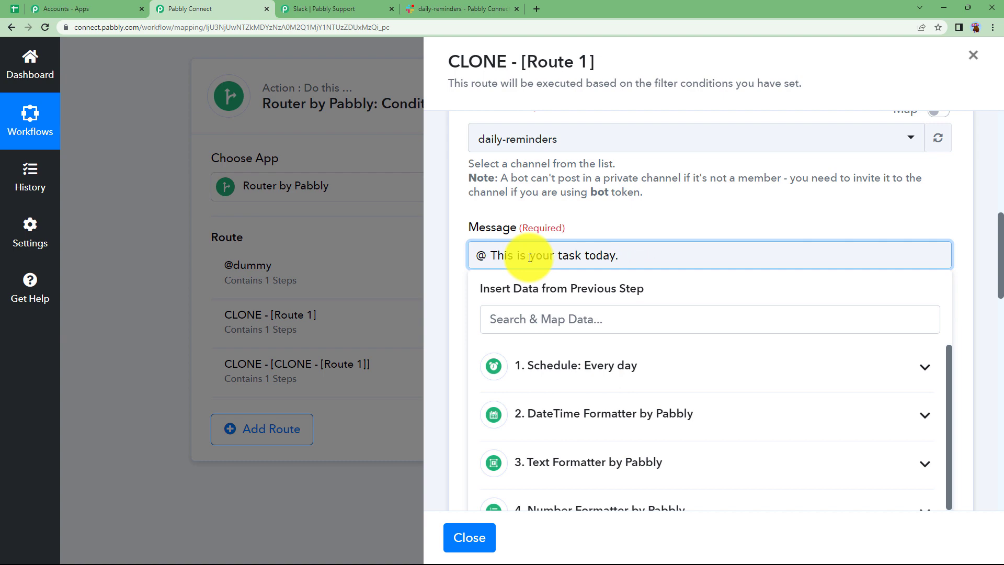
{"action": "left_click", "coordinate": [445, 9]}
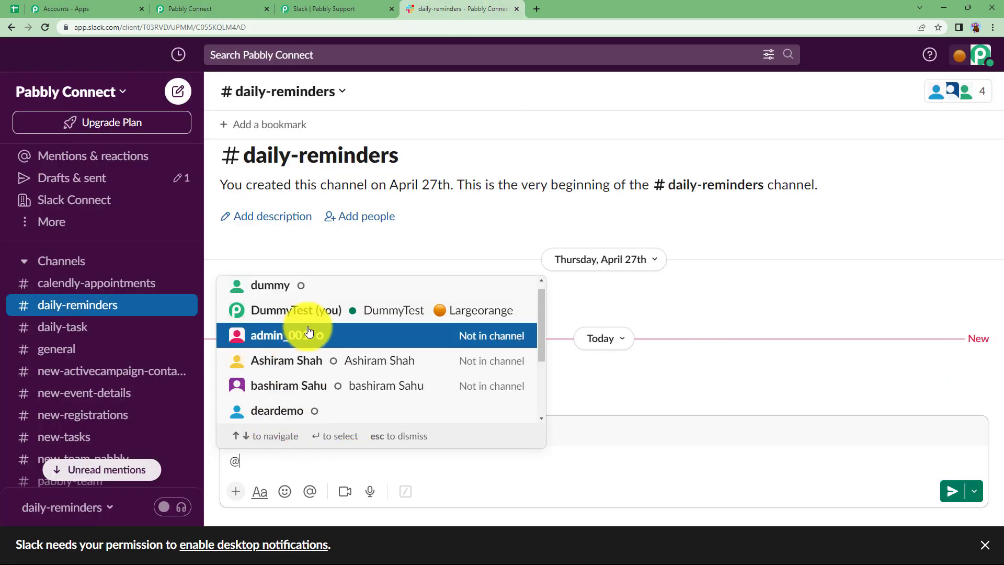
{"action": "scroll", "coordinate": [328, 330], "scroll_direction": "down", "scroll_amount": 3}
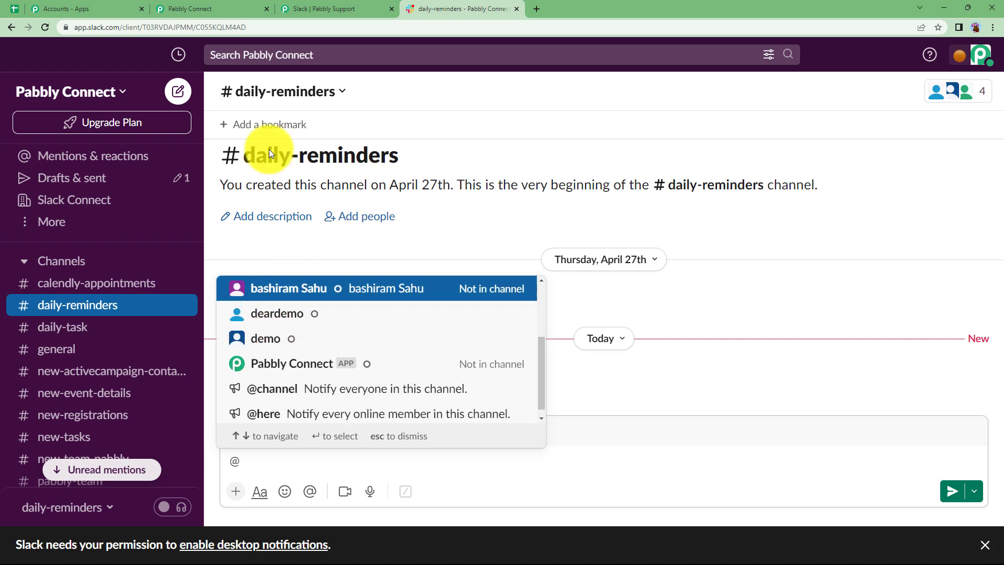
{"action": "left_click", "coordinate": [186, 9]}
{"action": "type", "text": "deardemo This is your task today."}
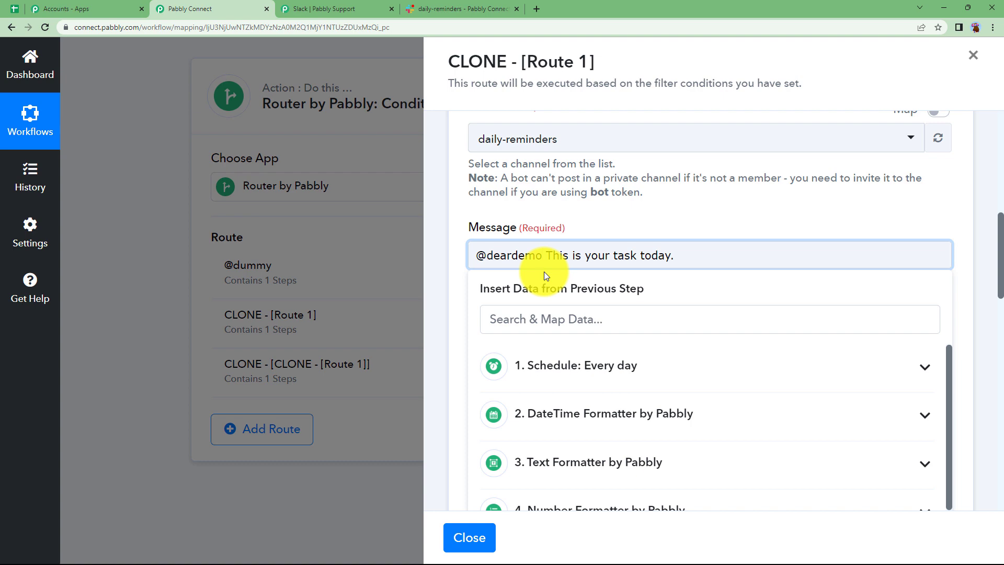
{"action": "left_click", "coordinate": [626, 233]}
{"action": "scroll", "coordinate": [630, 280], "scroll_direction": "down", "scroll_amount": 15}
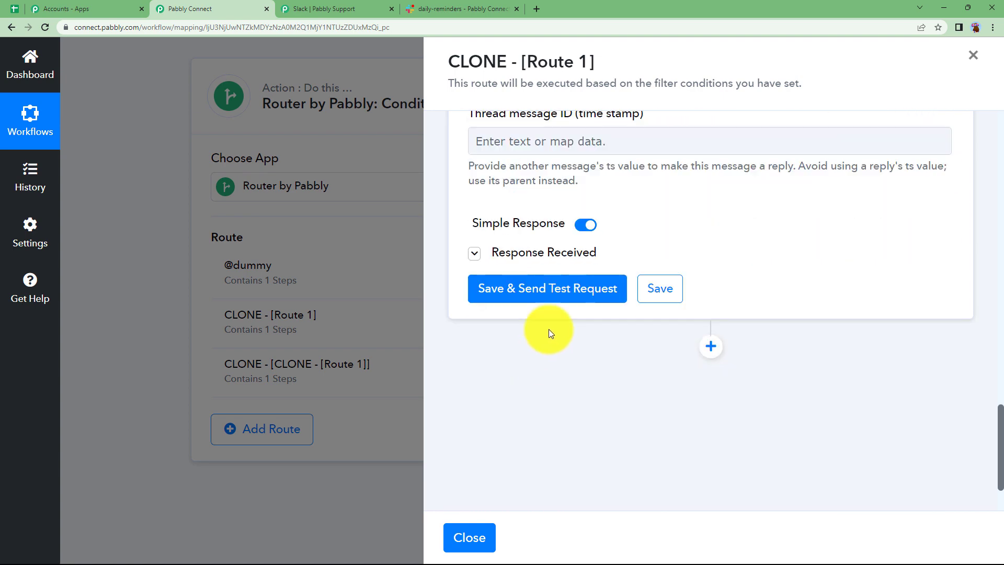
{"action": "left_click", "coordinate": [565, 296]}
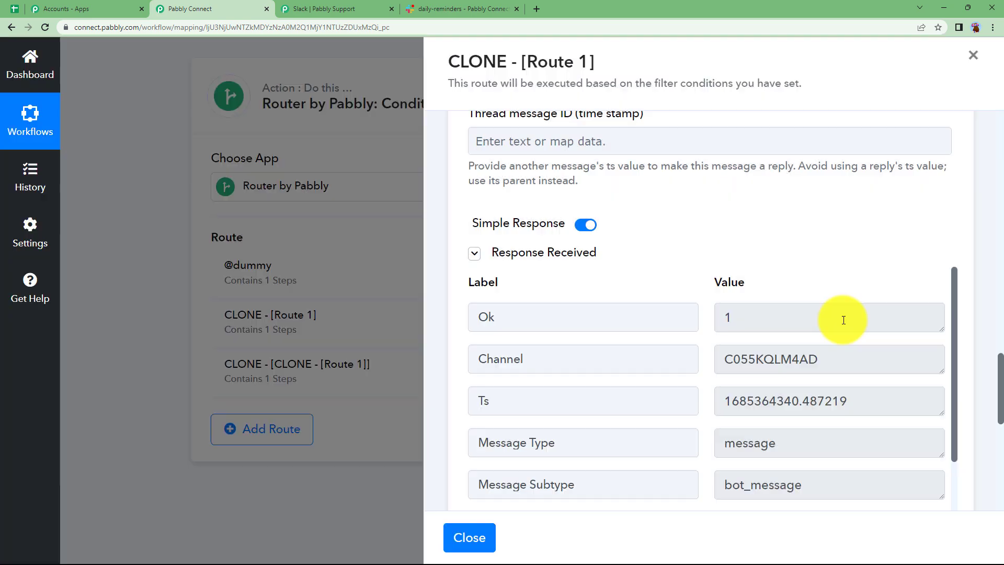
{"action": "left_click", "coordinate": [471, 538]}
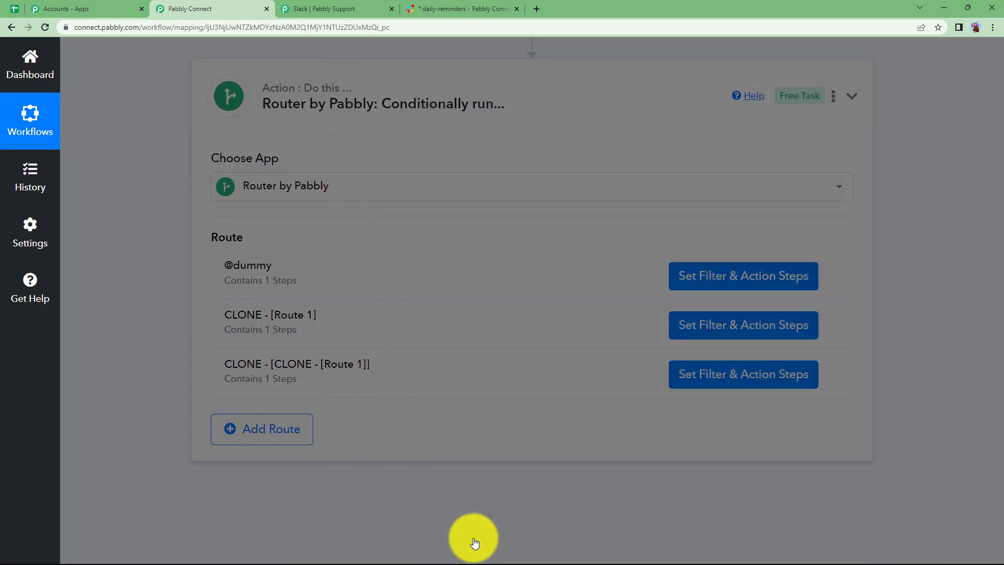
{"action": "left_click", "coordinate": [826, 326]}
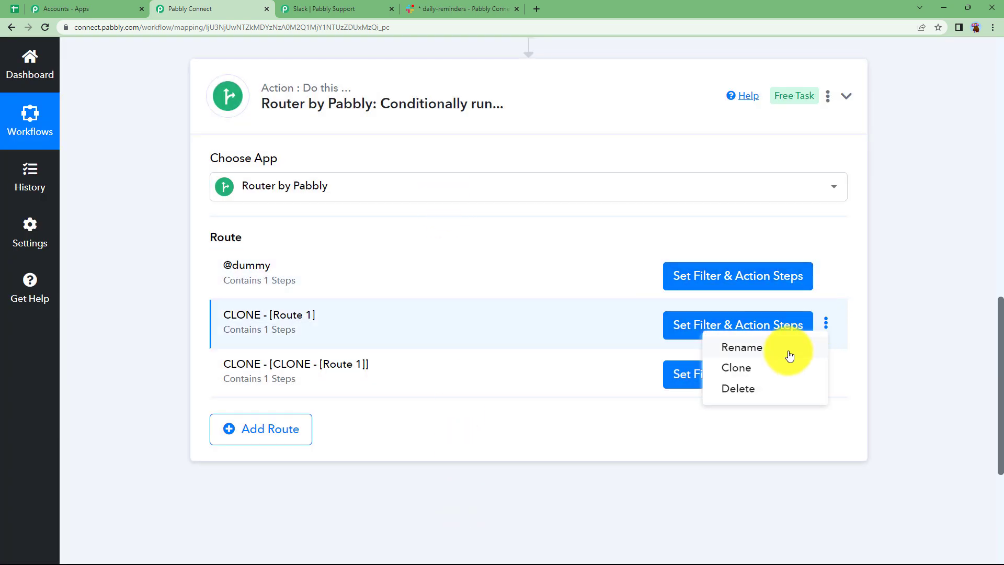
{"action": "left_click", "coordinate": [787, 350]}
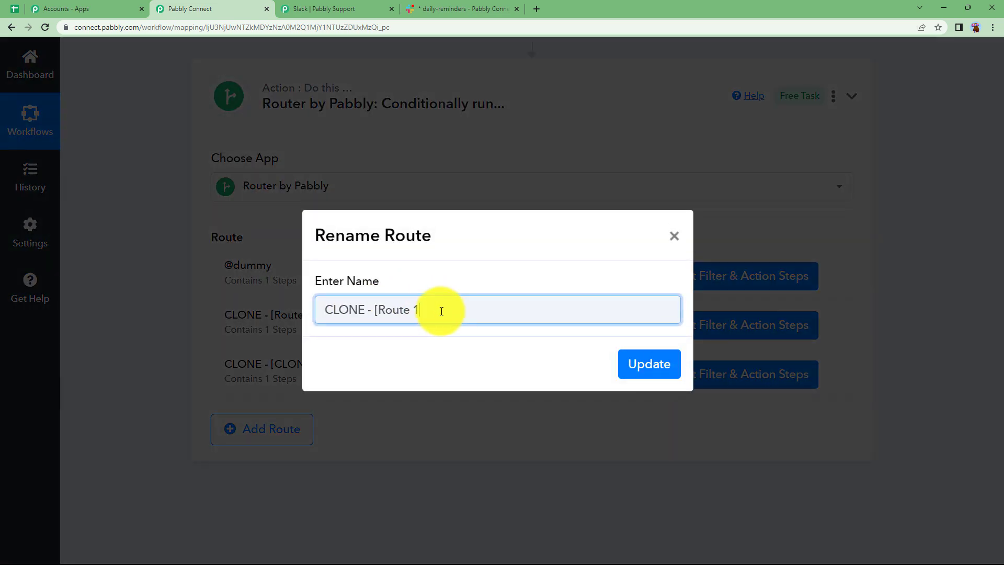
{"action": "key", "text": "Return"}
{"action": "left_click", "coordinate": [460, 9]}
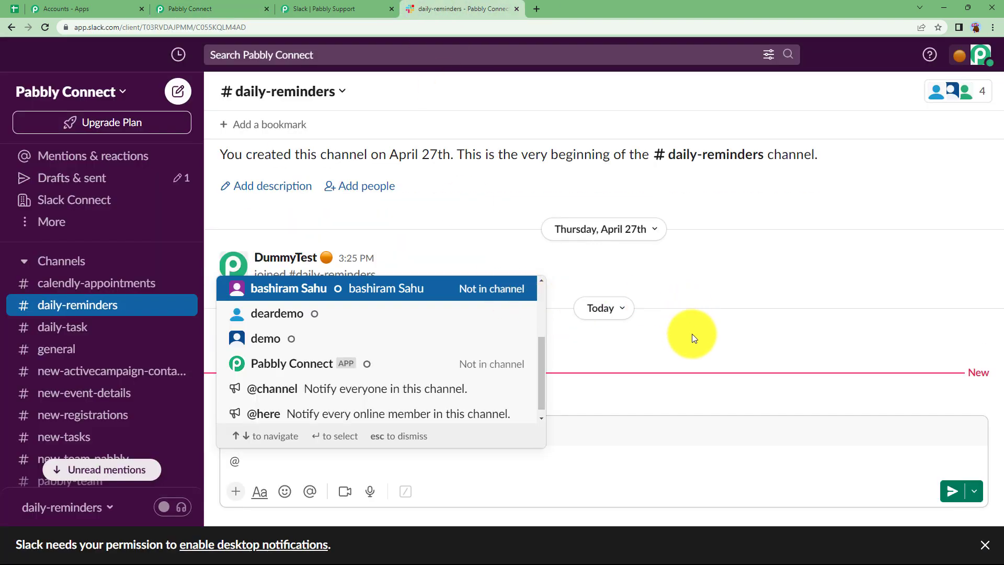
{"action": "left_click", "coordinate": [692, 334]}
{"action": "mouse_move", "coordinate": [313, 393]}
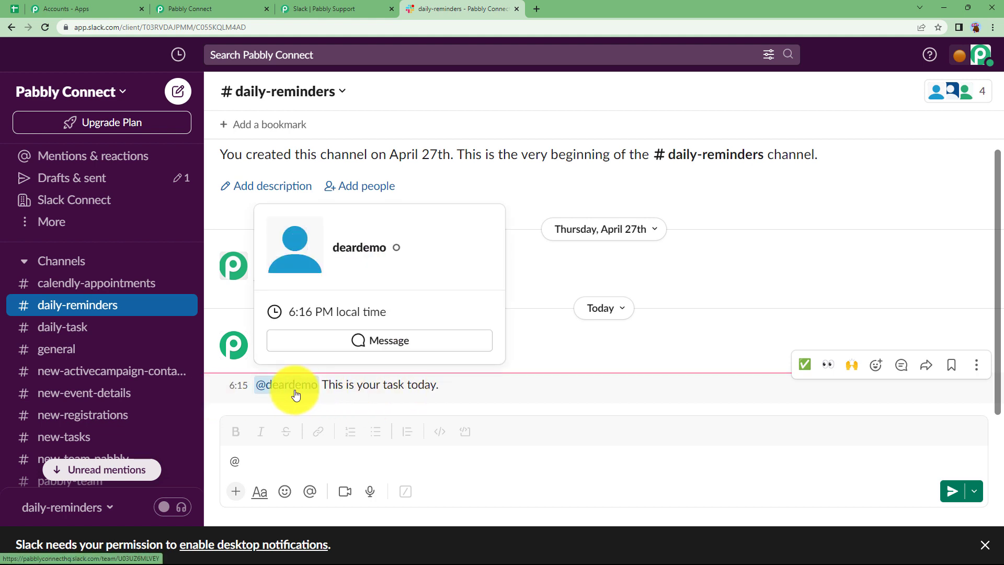
{"action": "left_click", "coordinate": [293, 458]}
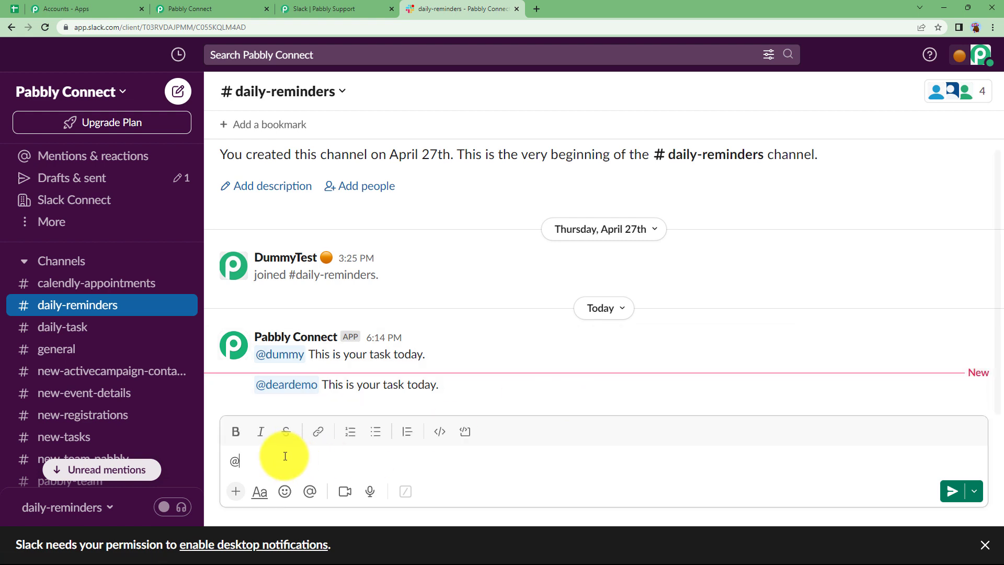
{"action": "type", "text": "@"}
{"action": "scroll", "coordinate": [293, 417], "scroll_direction": "down", "scroll_amount": 3}
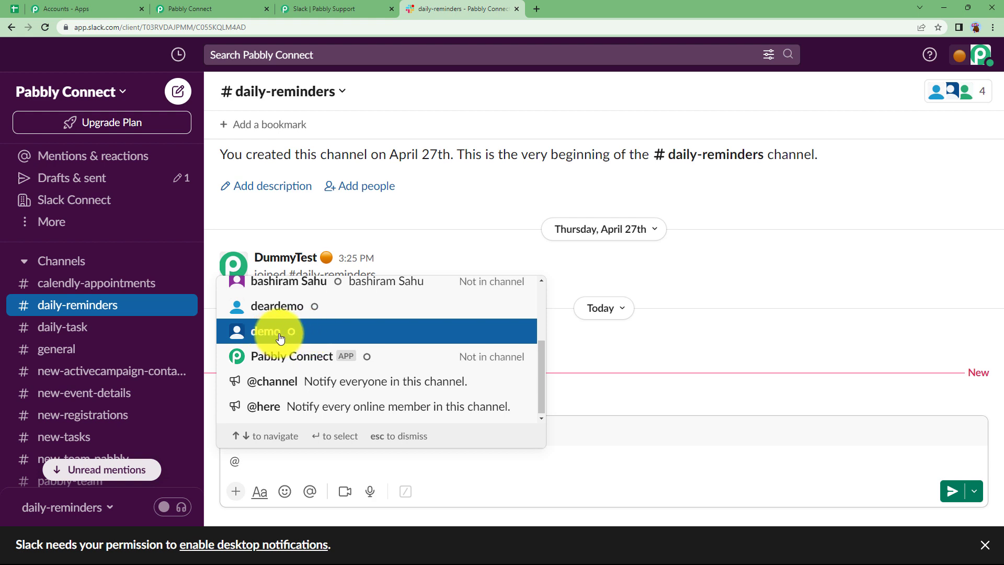
{"action": "left_click", "coordinate": [214, 9]}
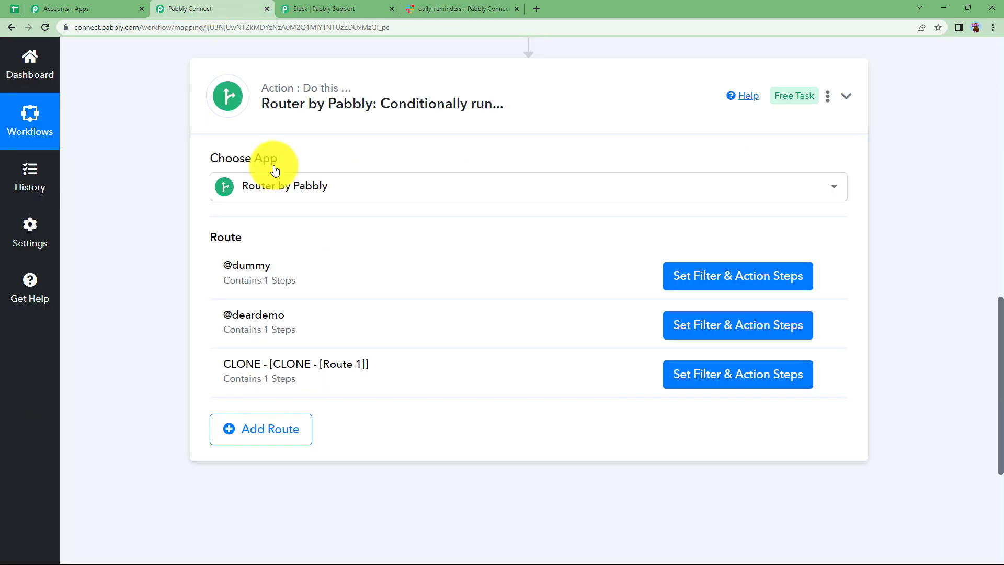
In the third route, set the filter to continue when Result equals 2, and save it with a test request
{"action": "left_click", "coordinate": [741, 375]}
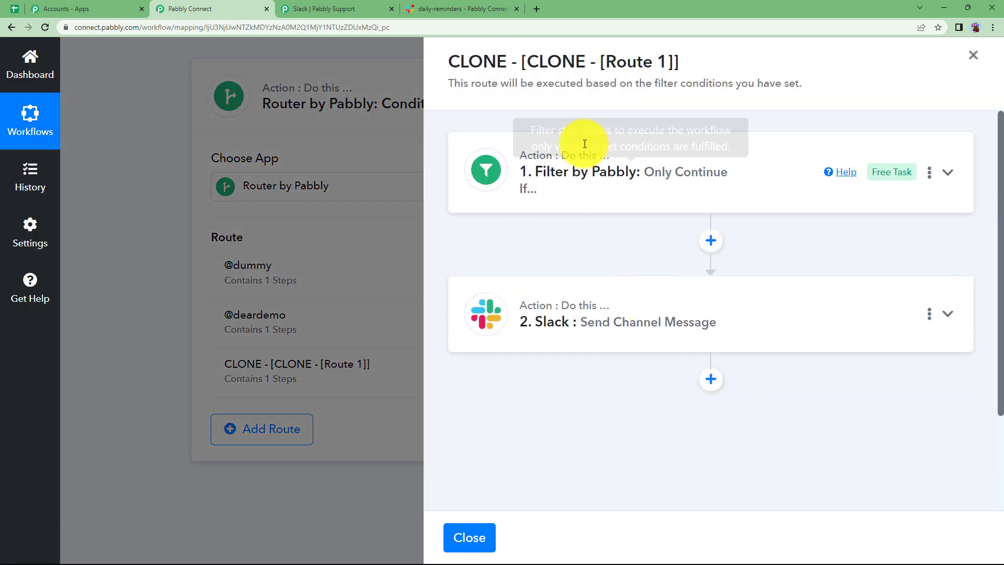
{"action": "left_click", "coordinate": [583, 166]}
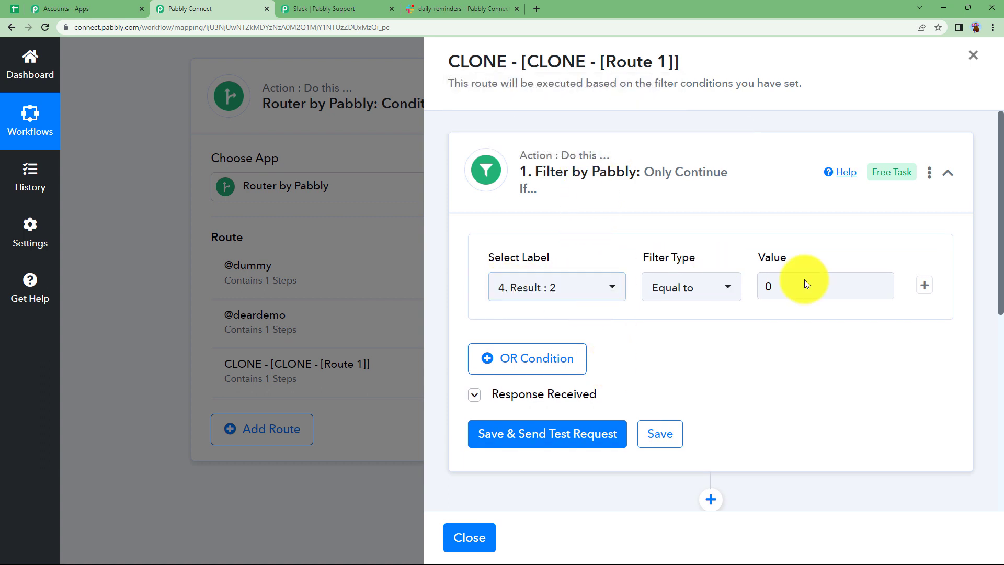
{"action": "left_click", "coordinate": [833, 283]}
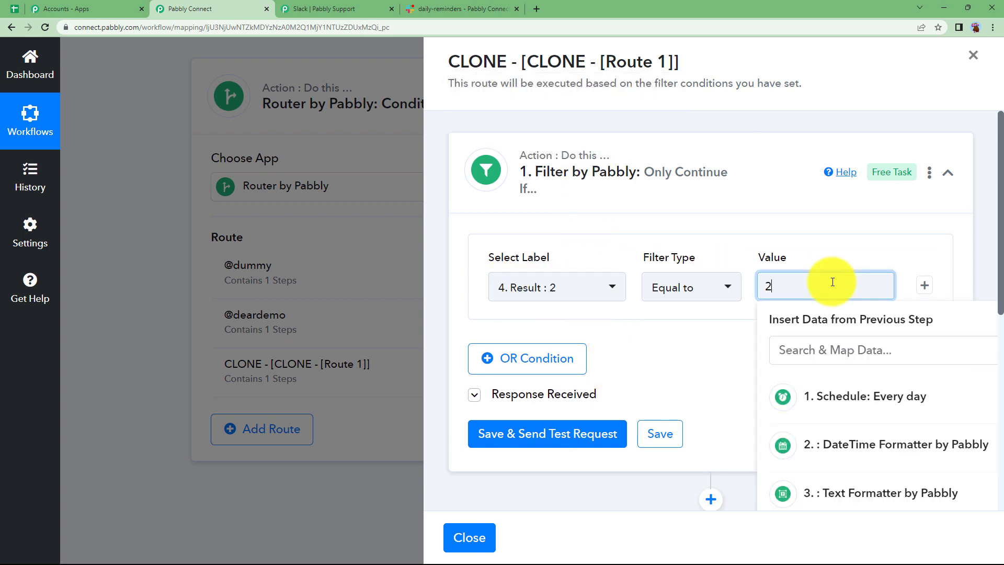
{"action": "left_click", "coordinate": [595, 430]}
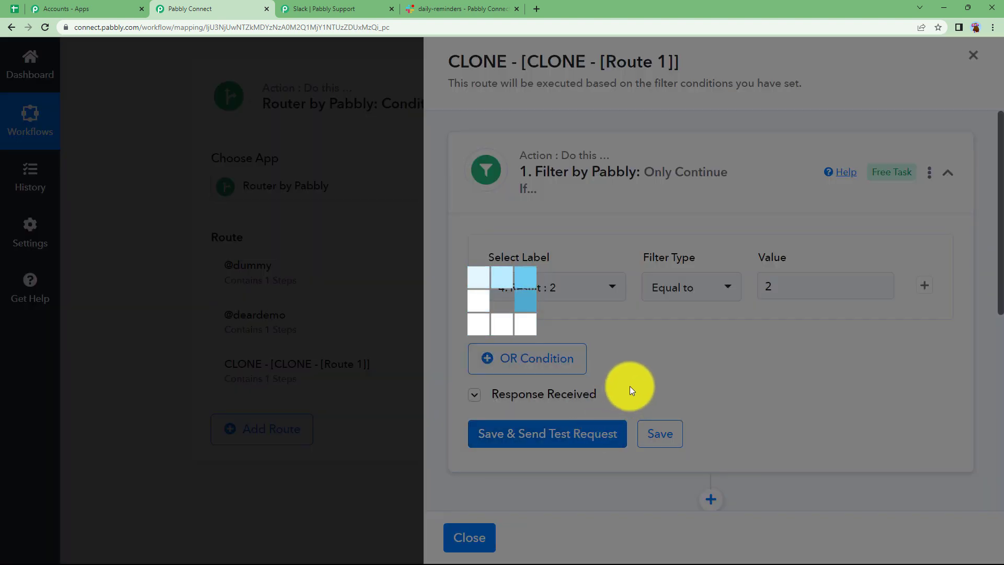
{"action": "scroll", "coordinate": [647, 380], "scroll_direction": "down", "scroll_amount": 3}
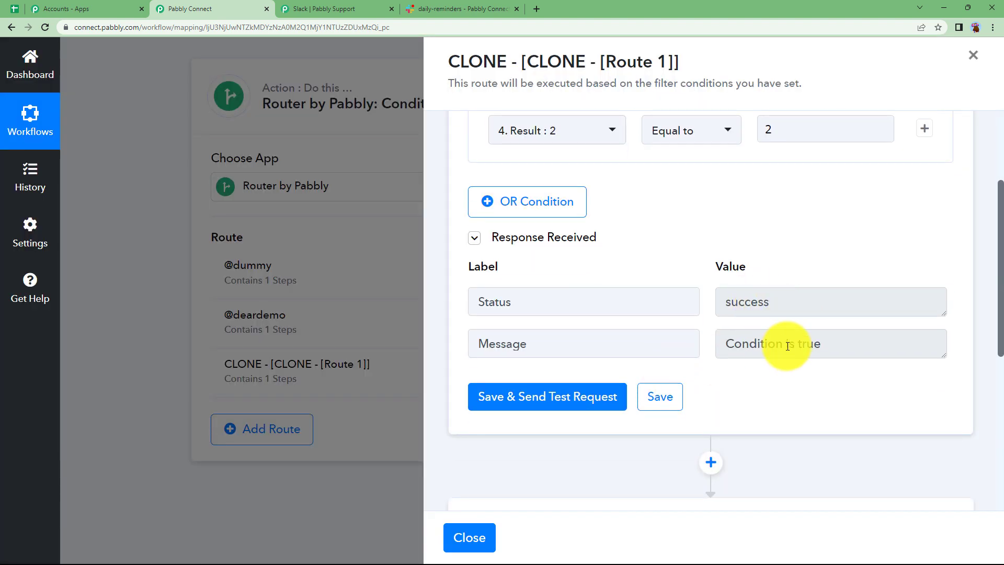
{"action": "scroll", "coordinate": [826, 344], "scroll_direction": "up", "scroll_amount": 3}
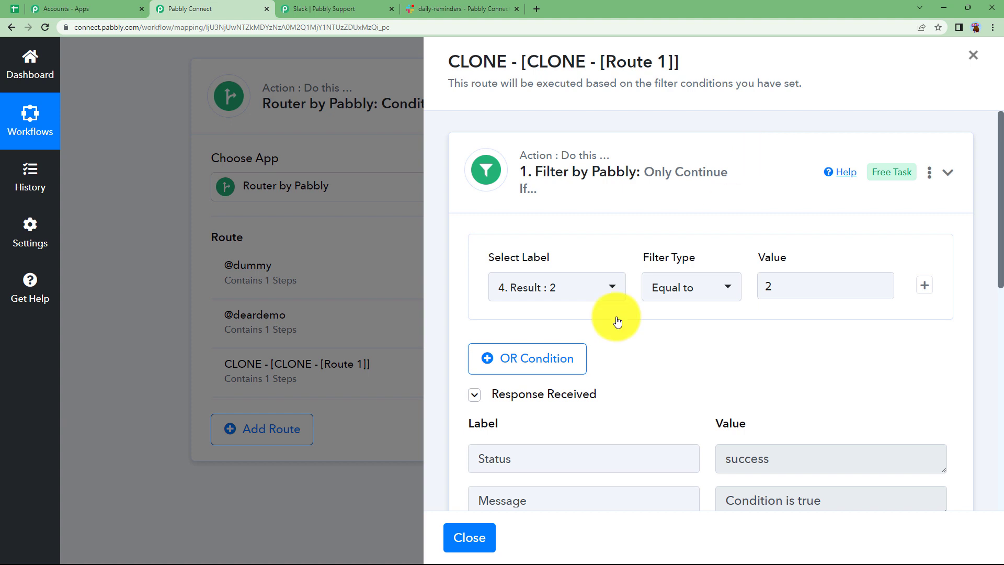
{"action": "scroll", "coordinate": [581, 413], "scroll_direction": "down", "scroll_amount": 5}
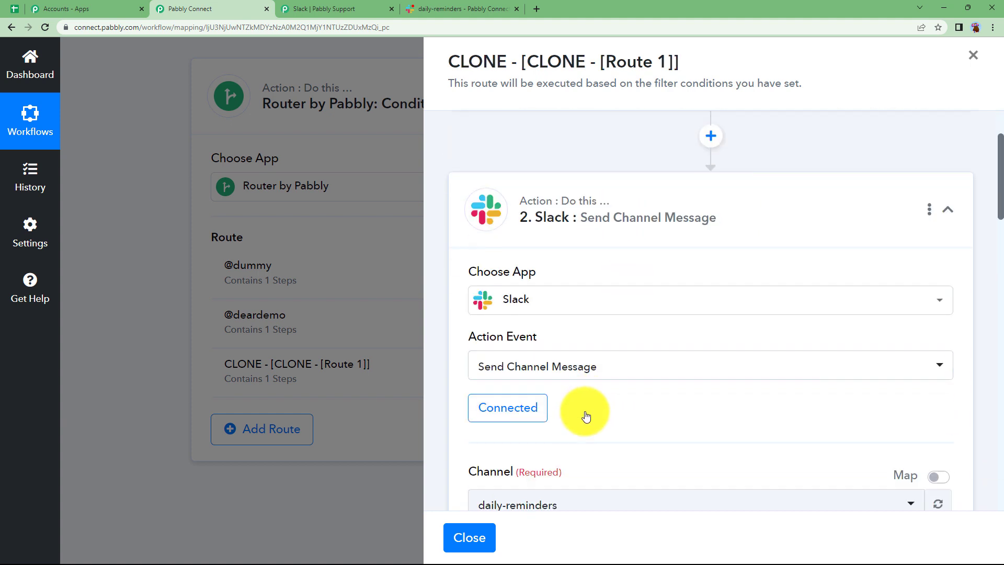
{"action": "scroll", "coordinate": [576, 335], "scroll_direction": "down", "scroll_amount": 3}
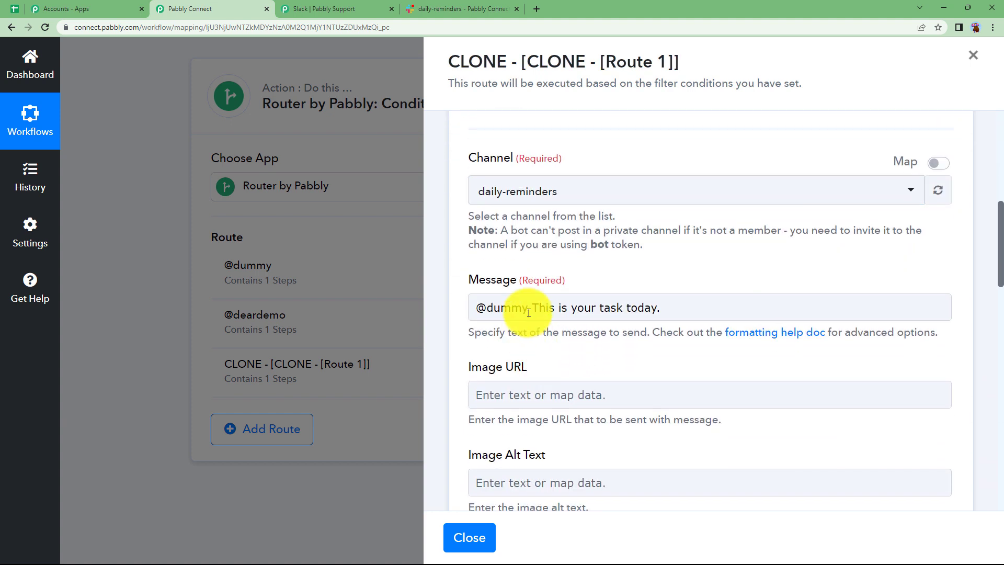
{"action": "left_click", "coordinate": [529, 307]}
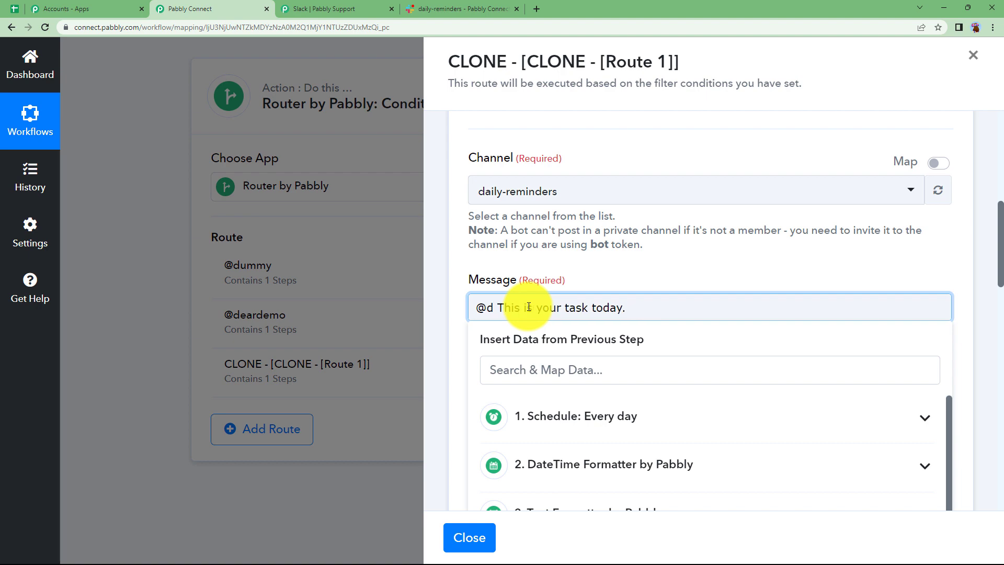
Save the third route's Slack action with a test request and close the route
{"action": "scroll", "coordinate": [624, 280], "scroll_direction": "down", "scroll_amount": 15}
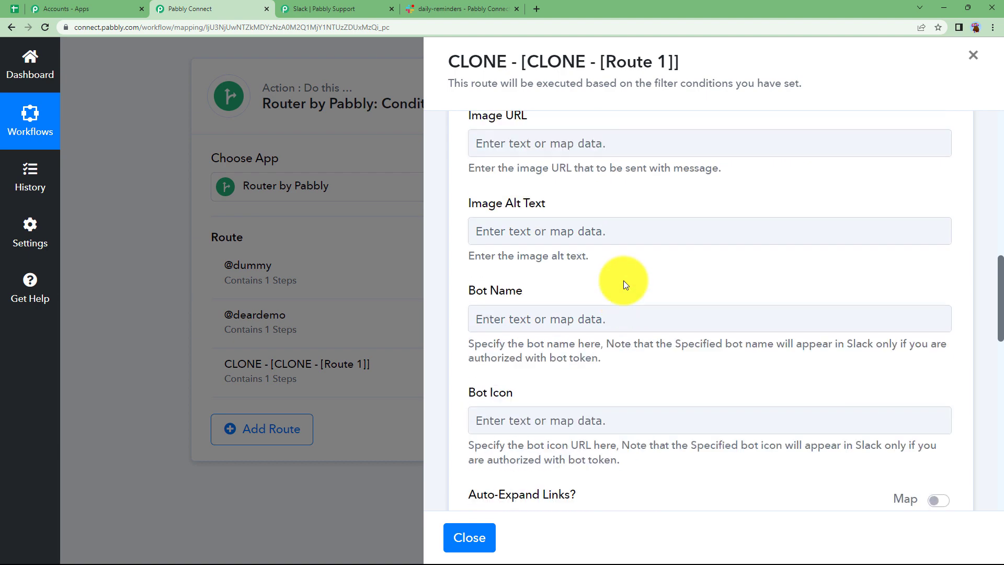
{"action": "scroll", "coordinate": [626, 289], "scroll_direction": "down", "scroll_amount": 2}
{"action": "left_click", "coordinate": [574, 292]}
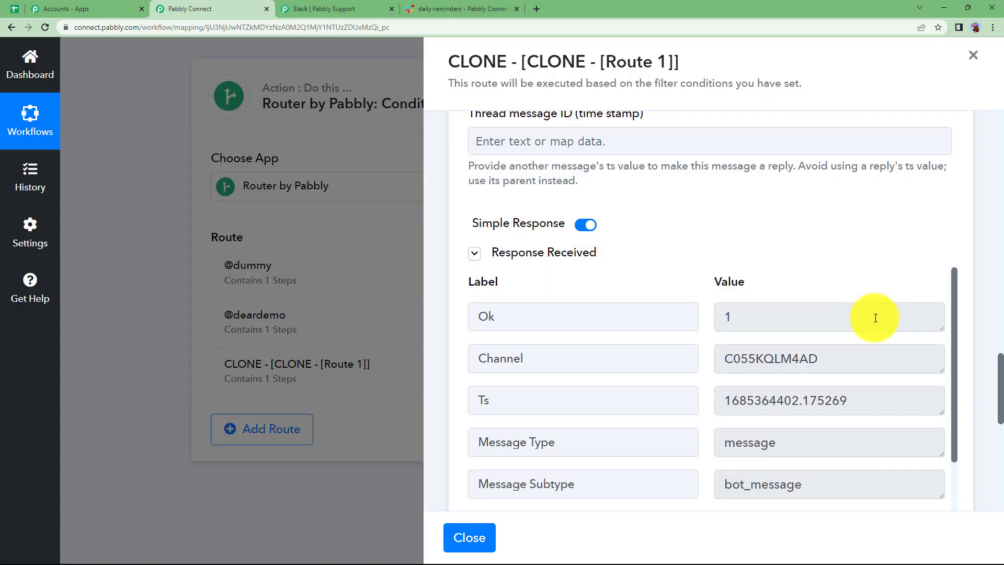
{"action": "scroll", "coordinate": [875, 319], "scroll_direction": "down", "scroll_amount": 4}
{"action": "left_click", "coordinate": [470, 547]}
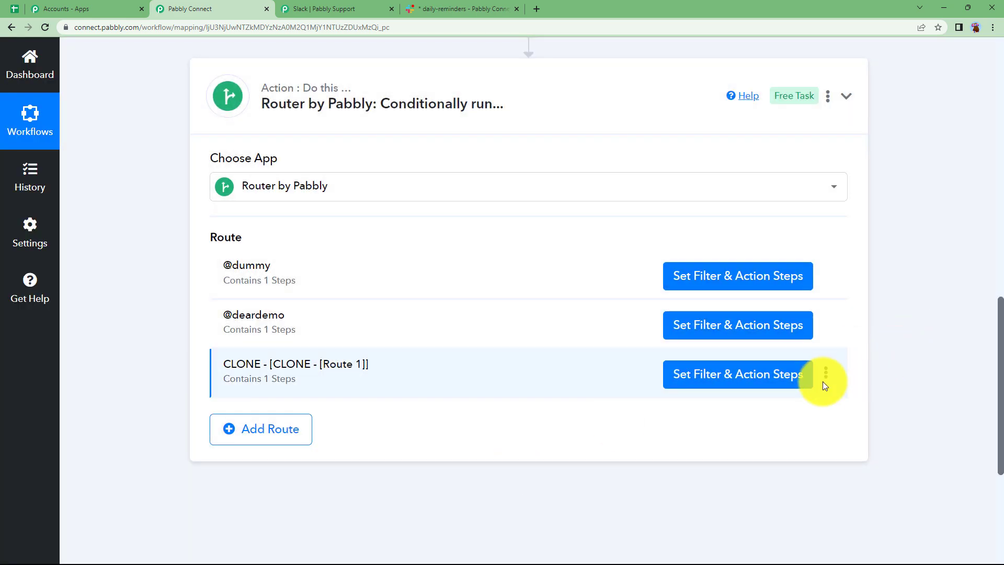
{"action": "left_click", "coordinate": [826, 374]}
{"action": "left_click", "coordinate": [767, 397]}
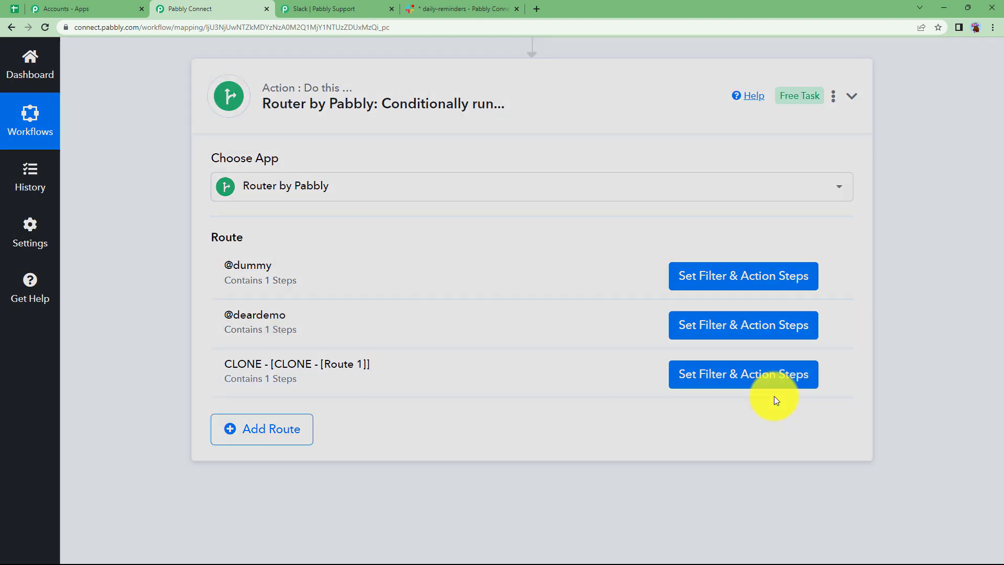
{"action": "triple_click", "coordinate": [487, 317]}
{"action": "type", "text": "@demo"}
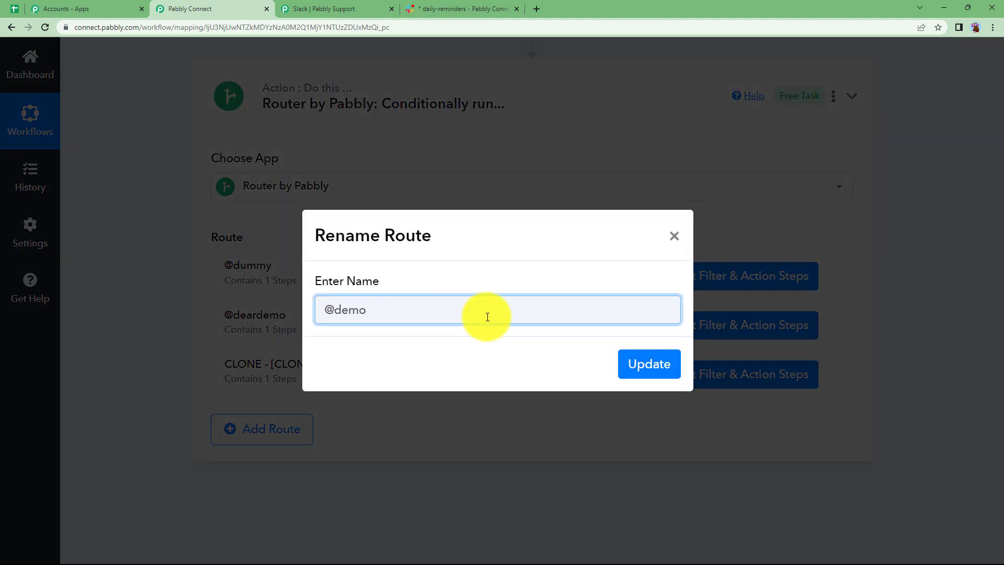
{"action": "left_click", "coordinate": [654, 360]}
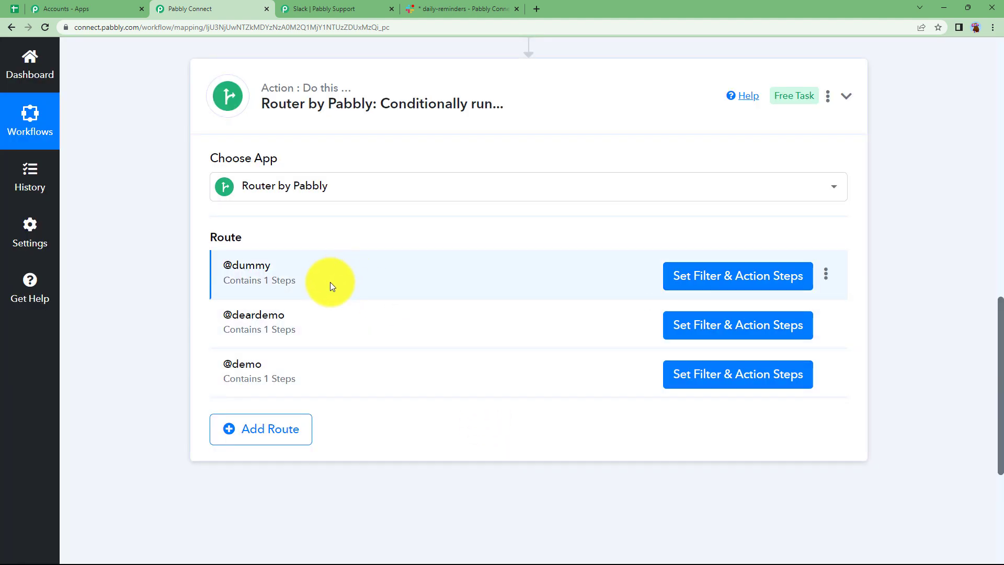
{"action": "left_click", "coordinate": [442, 5]}
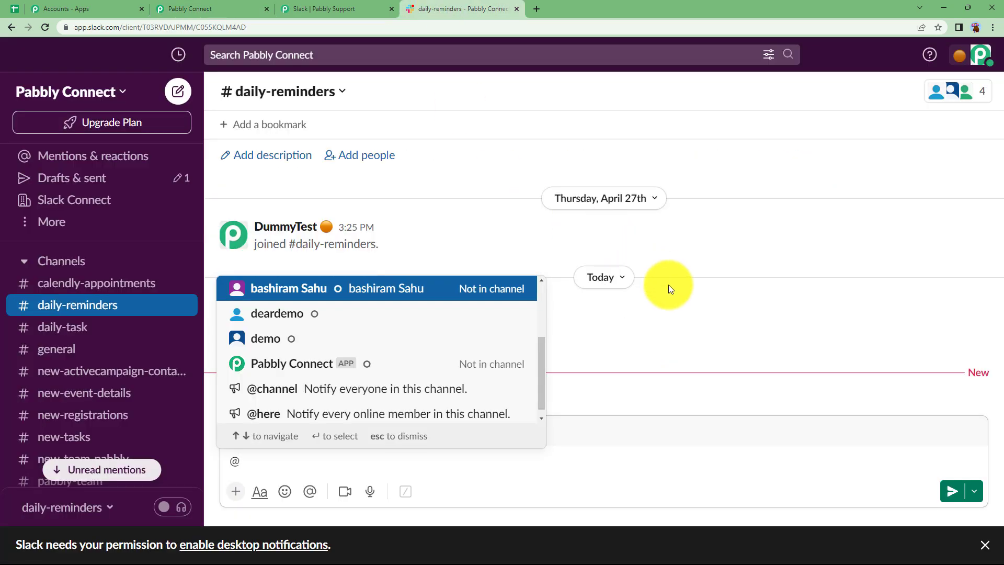
{"action": "left_click", "coordinate": [675, 324]}
{"action": "mouse_move", "coordinate": [272, 391]}
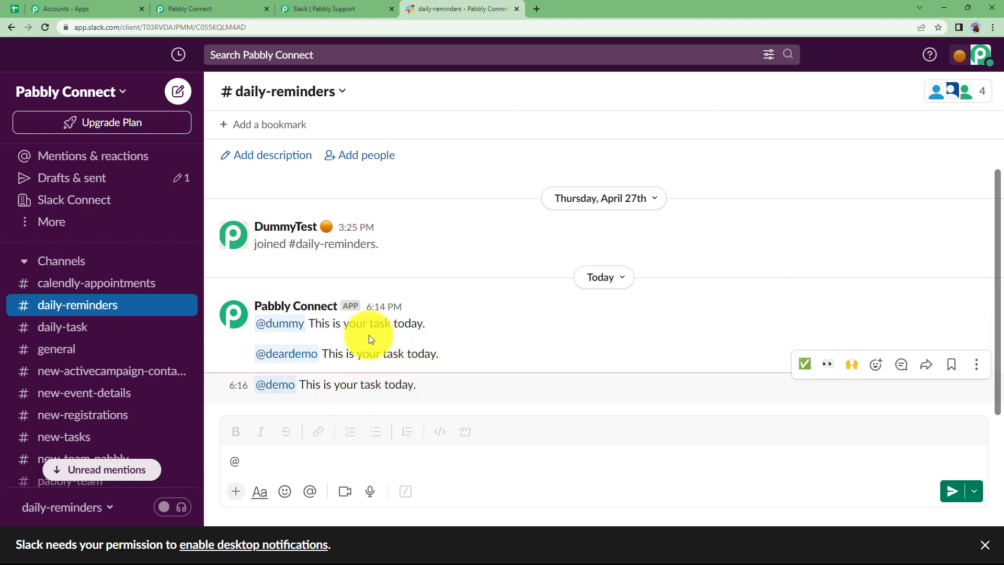
{"action": "left_click", "coordinate": [219, 5]}
Review the workflow's sequence from the Schedule trigger through the Date/Time, Text and Number Formatter actions to the Router
{"action": "scroll", "coordinate": [193, 316], "scroll_direction": "up", "scroll_amount": 7}
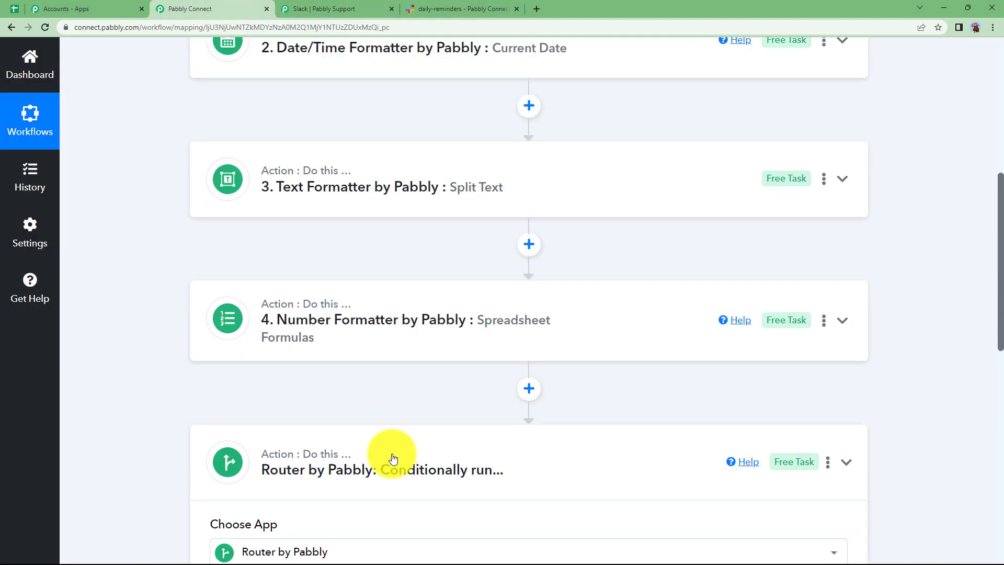
{"action": "scroll", "coordinate": [176, 331], "scroll_direction": "up", "scroll_amount": 8}
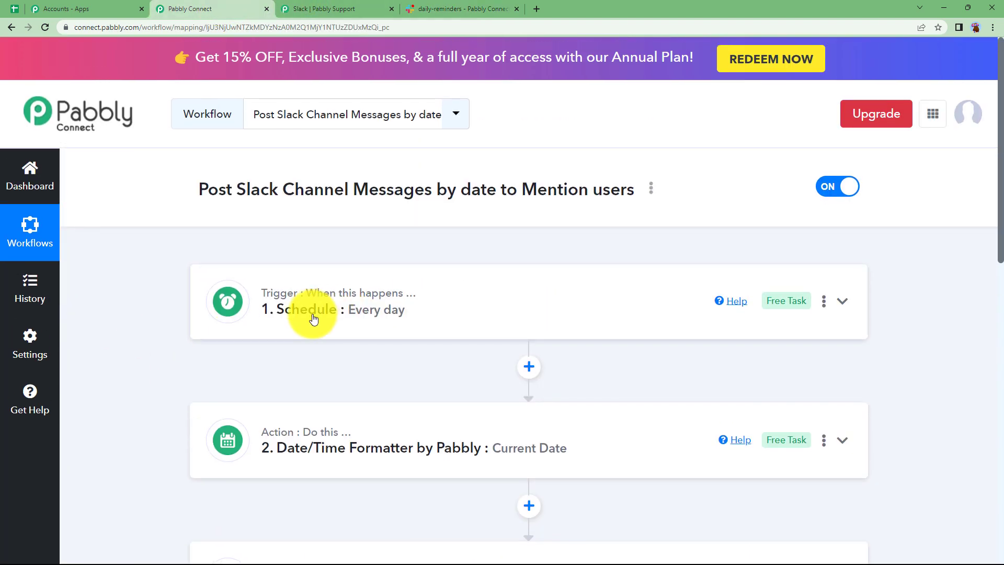
{"action": "mouse_move", "coordinate": [342, 321]}
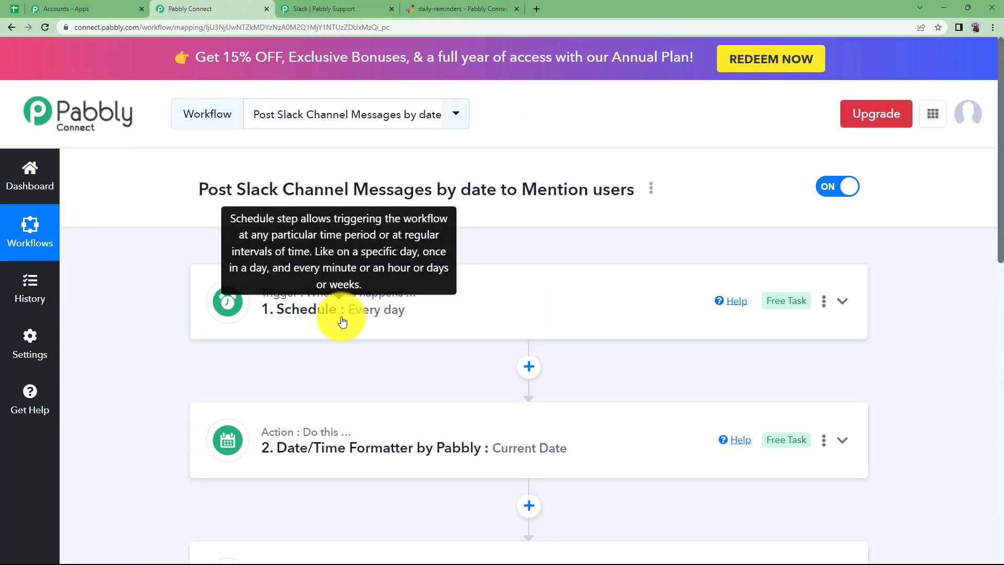
{"action": "scroll", "coordinate": [359, 332], "scroll_direction": "down", "scroll_amount": 2}
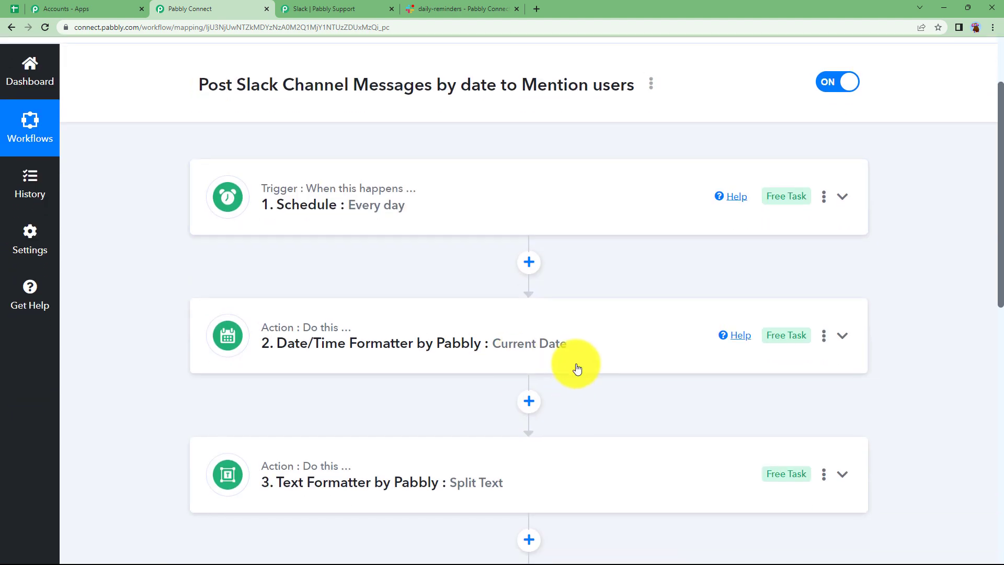
{"action": "scroll", "coordinate": [384, 384], "scroll_direction": "down", "scroll_amount": 3}
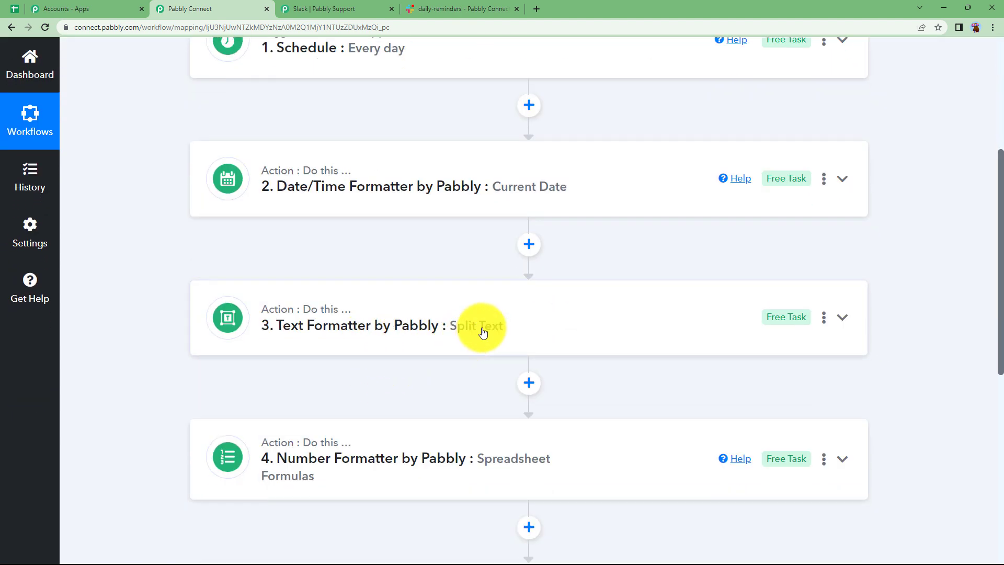
{"action": "scroll", "coordinate": [482, 332], "scroll_direction": "down", "scroll_amount": 2}
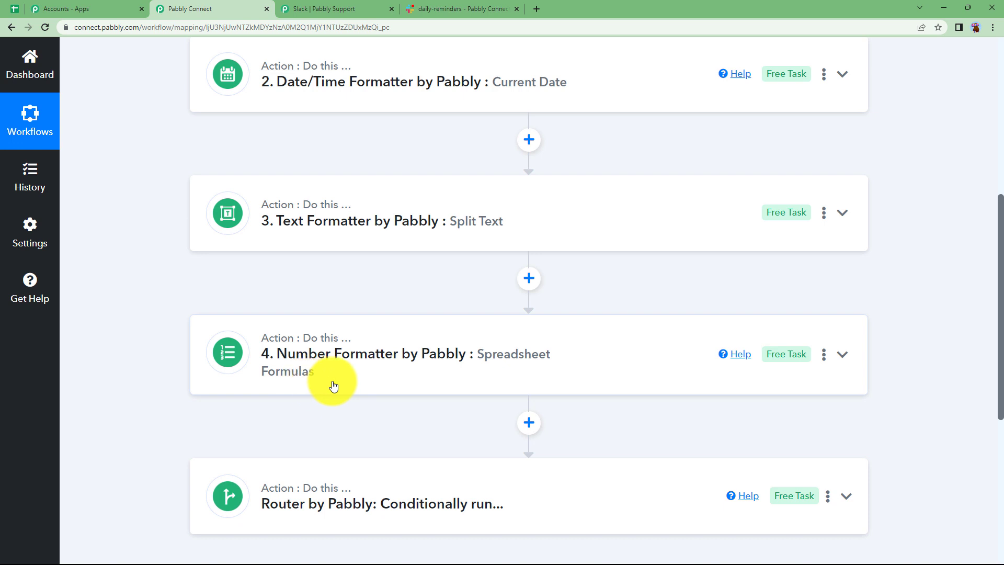
{"action": "scroll", "coordinate": [347, 367], "scroll_direction": "down", "scroll_amount": 2}
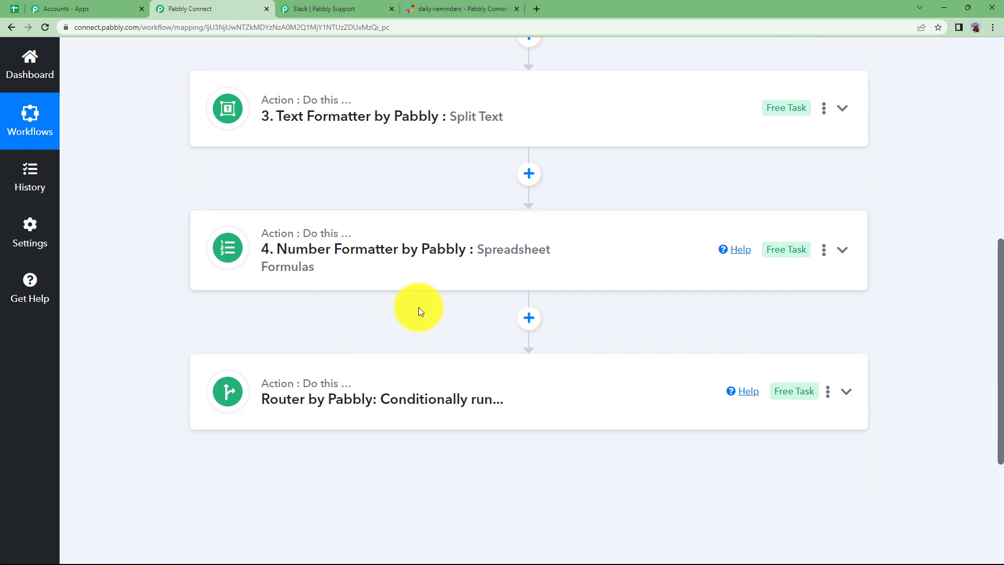
{"action": "scroll", "coordinate": [422, 364], "scroll_direction": "down", "scroll_amount": 2}
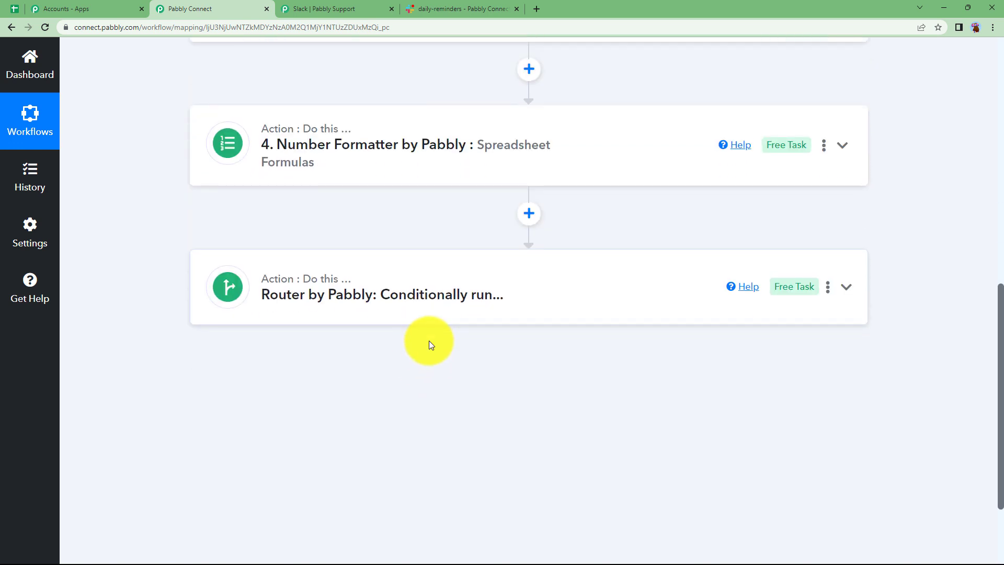
{"action": "left_click", "coordinate": [430, 303]}
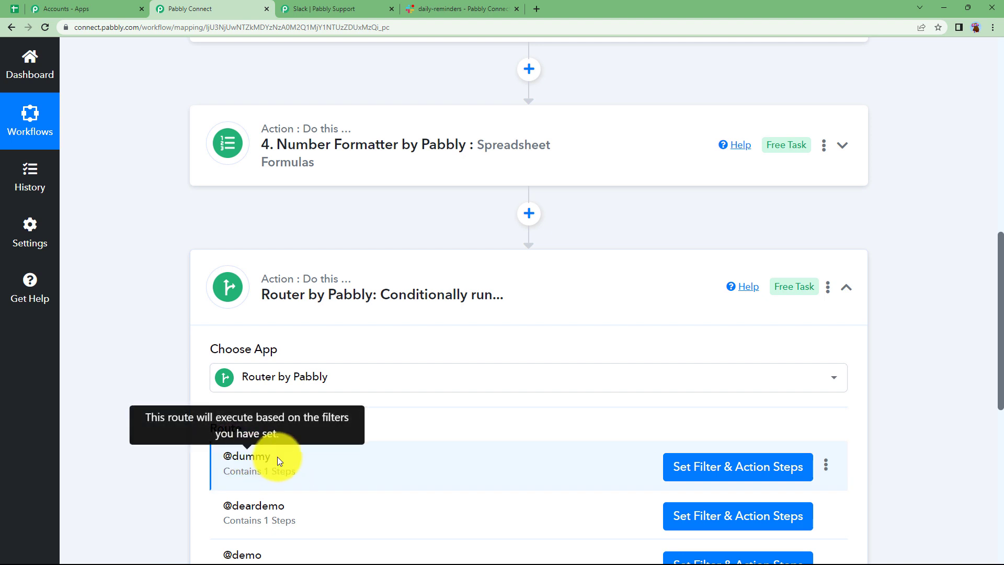
{"action": "scroll", "coordinate": [190, 475], "scroll_direction": "down", "scroll_amount": 2}
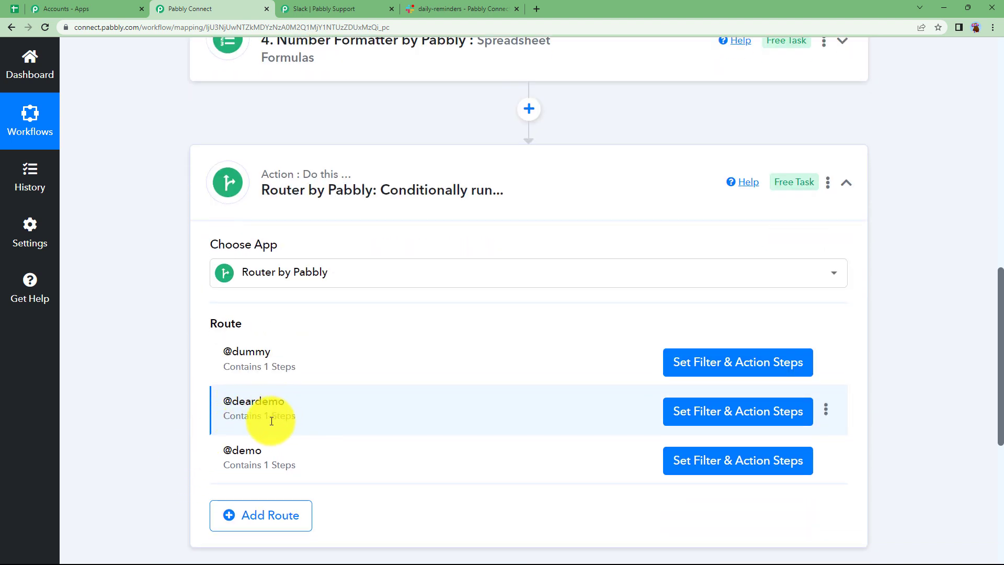
{"action": "scroll", "coordinate": [271, 421], "scroll_direction": "down", "scroll_amount": 2}
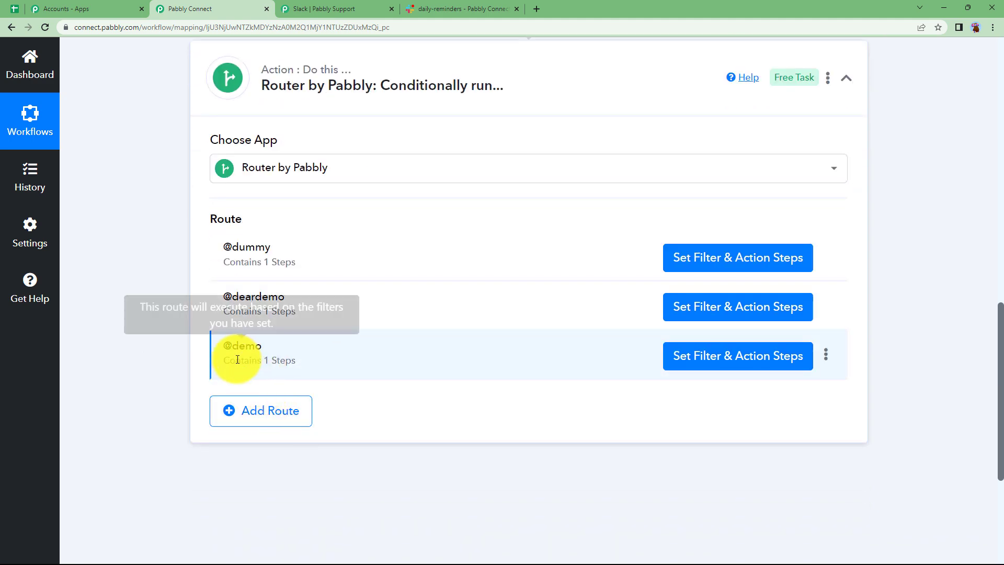
{"action": "scroll", "coordinate": [370, 246], "scroll_direction": "up", "scroll_amount": 3}
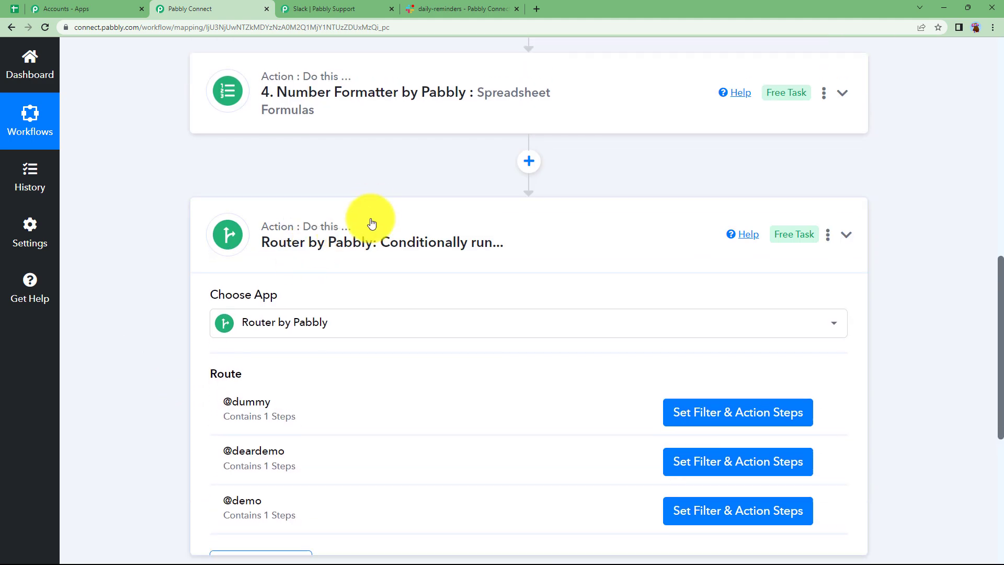
{"action": "left_click", "coordinate": [371, 224]}
{"action": "scroll", "coordinate": [302, 313], "scroll_direction": "up", "scroll_amount": 4}
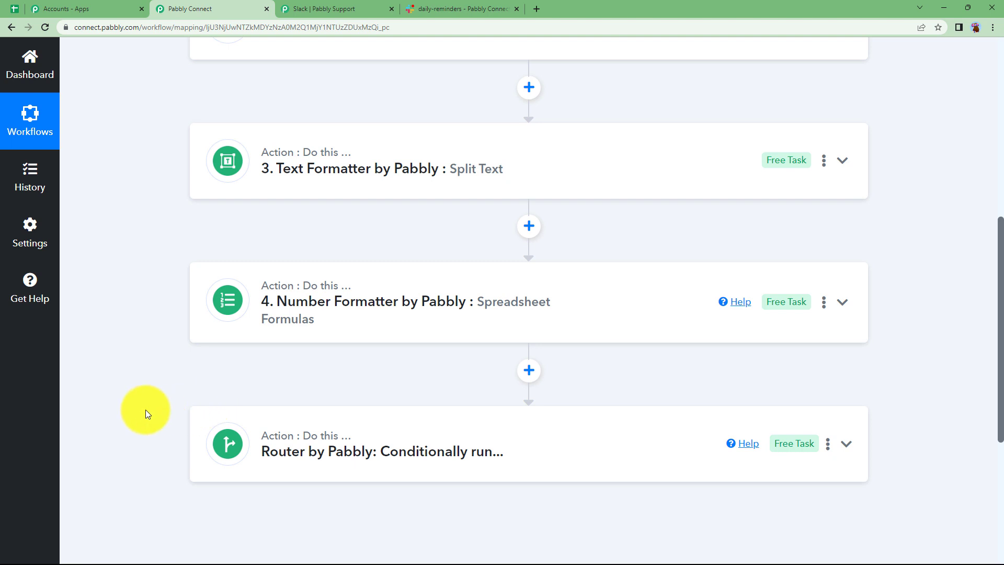
{"action": "scroll", "coordinate": [146, 409], "scroll_direction": "up", "scroll_amount": 1}
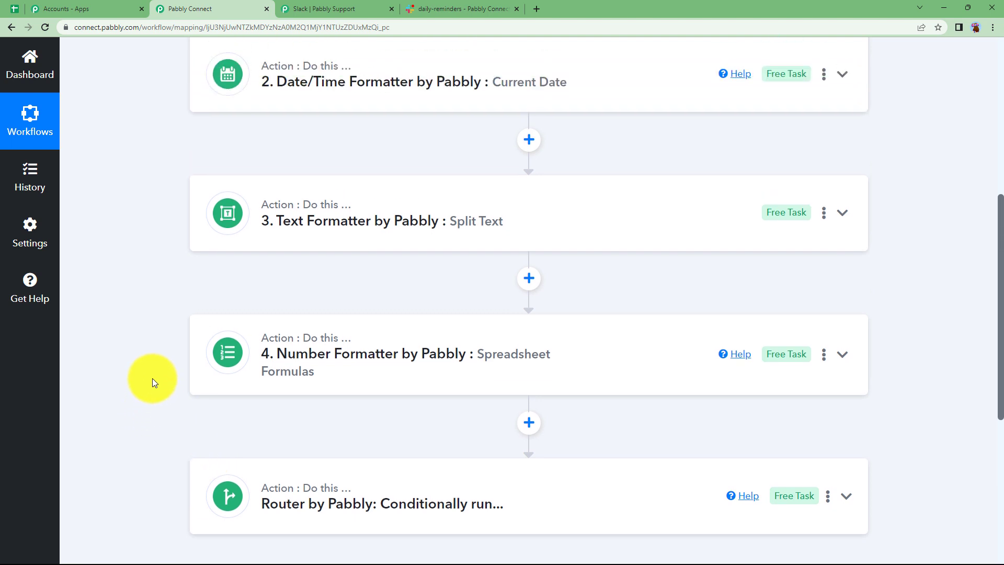
{"action": "scroll", "coordinate": [152, 379], "scroll_direction": "up", "scroll_amount": 2}
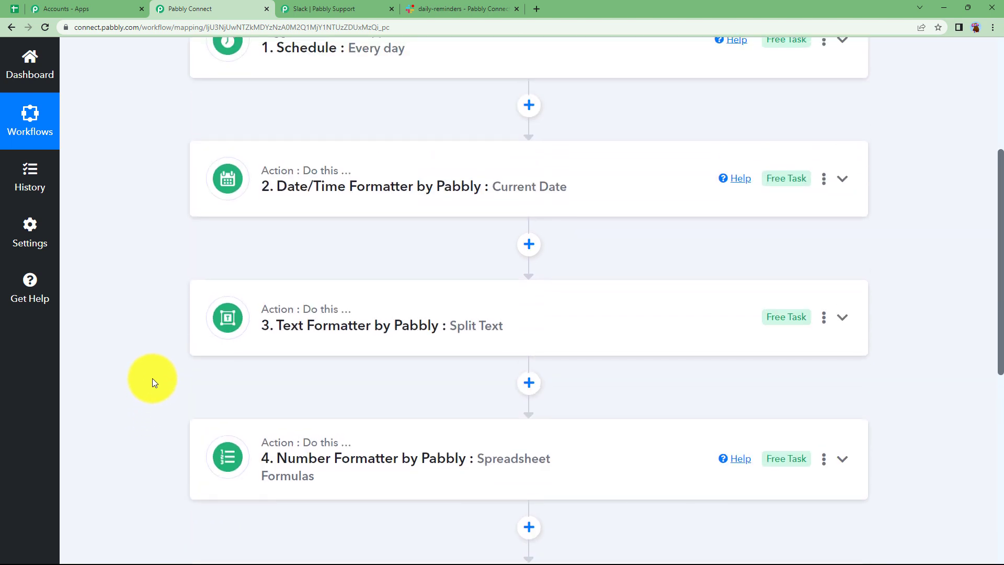